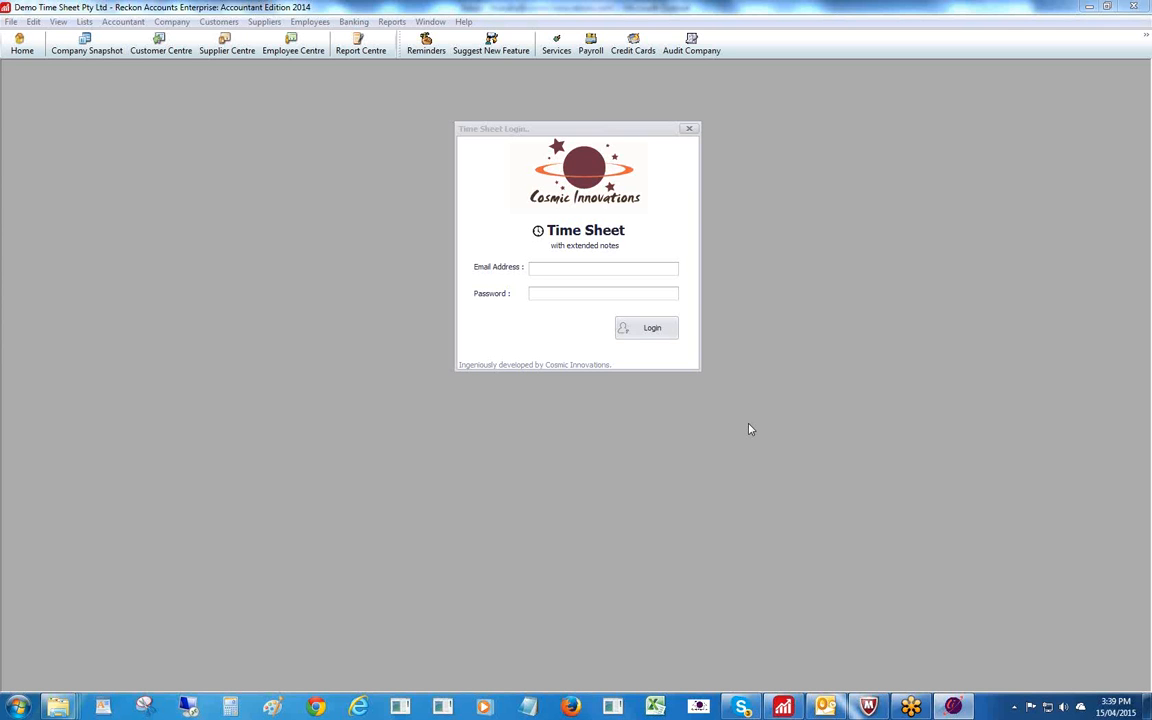
Log in to Cosmic Innovations Time Sheet with the employee's user name and password.
click(550, 268)
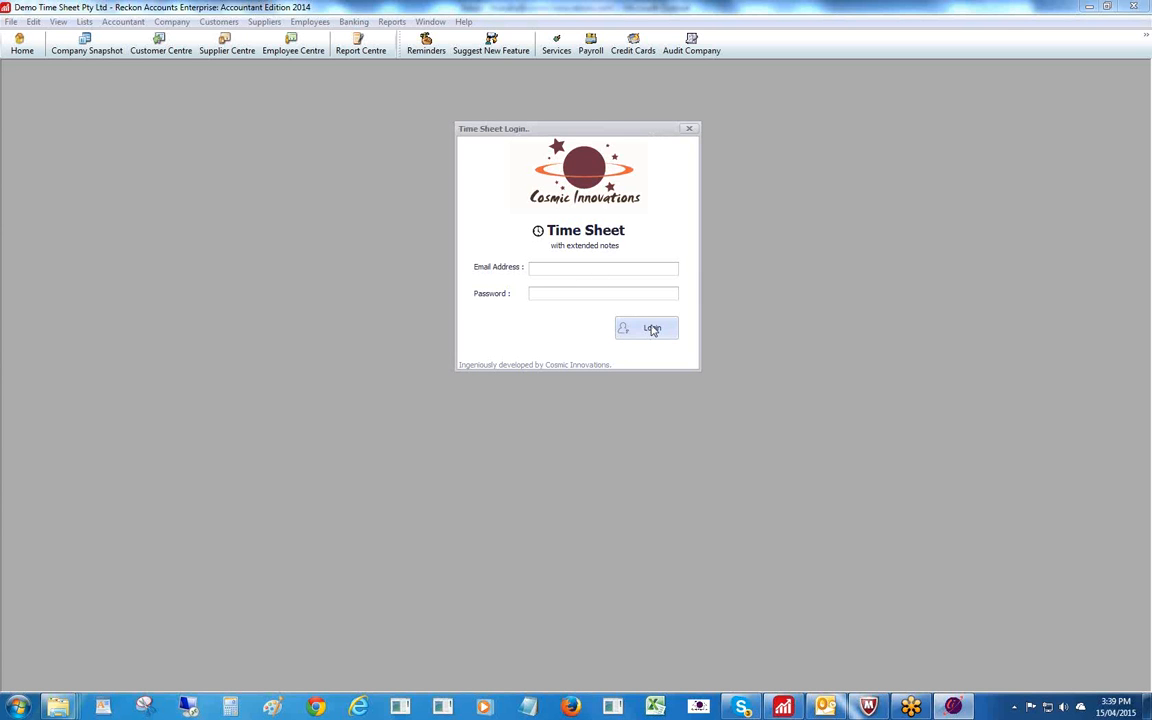
key(Caps_Lock)
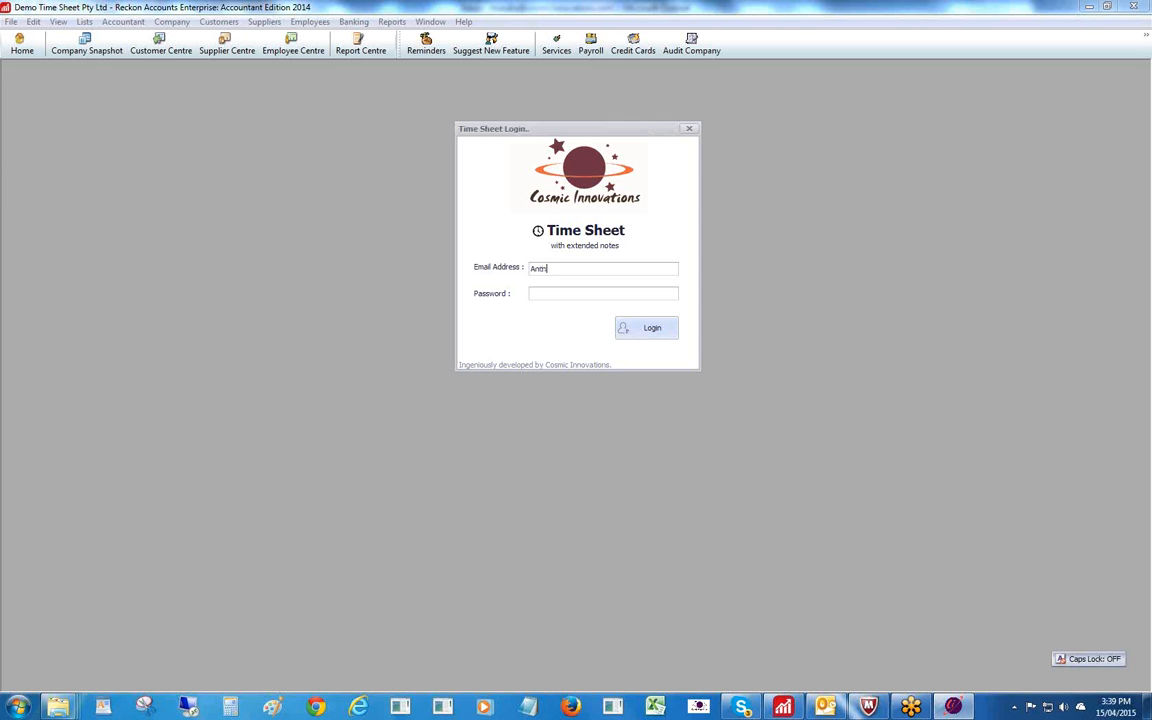
key(Tab)
text(******)
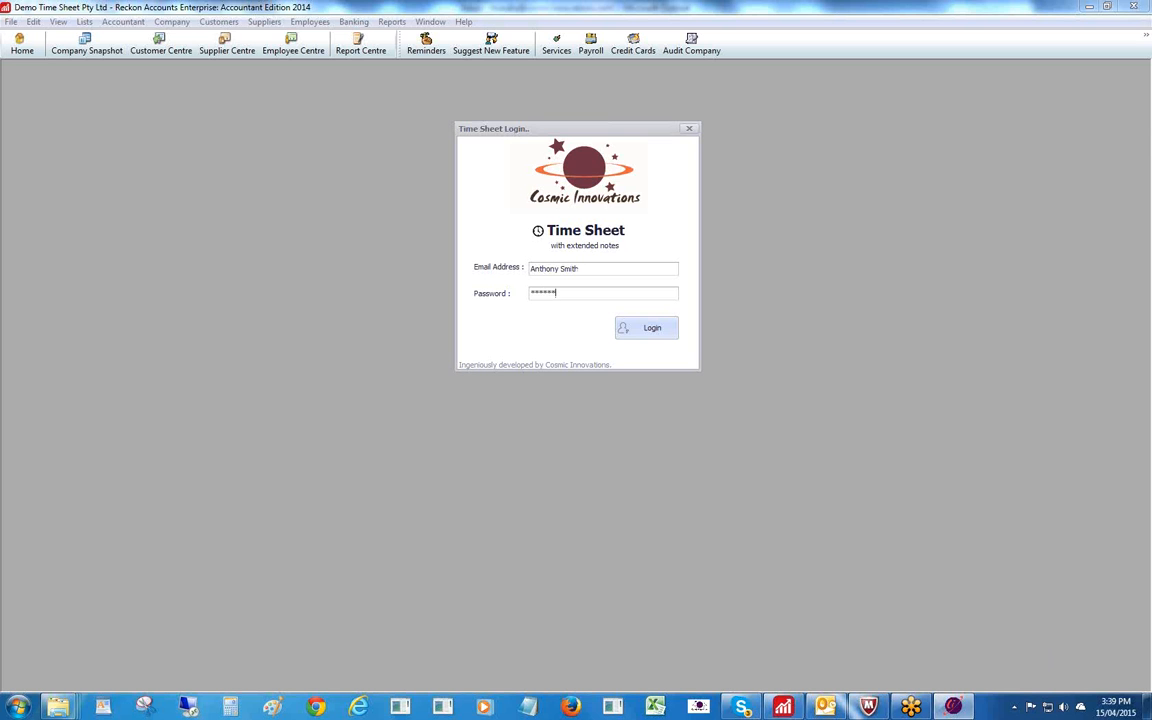
click(648, 330)
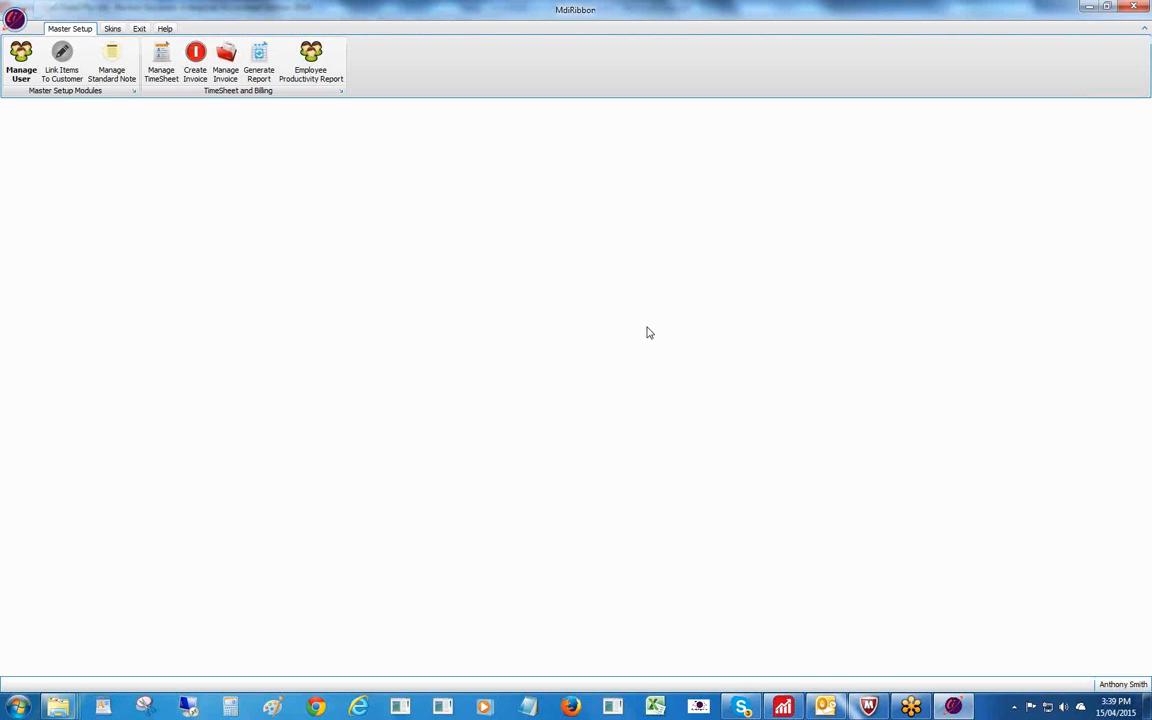
click(785, 706)
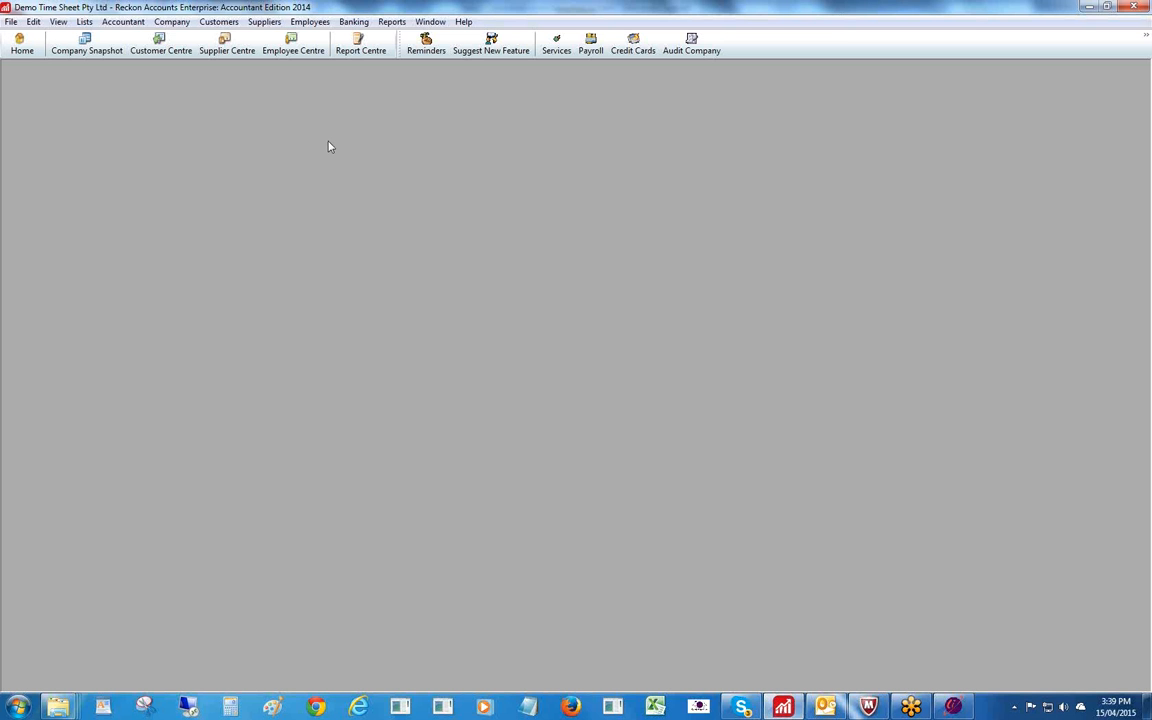
click(305, 21)
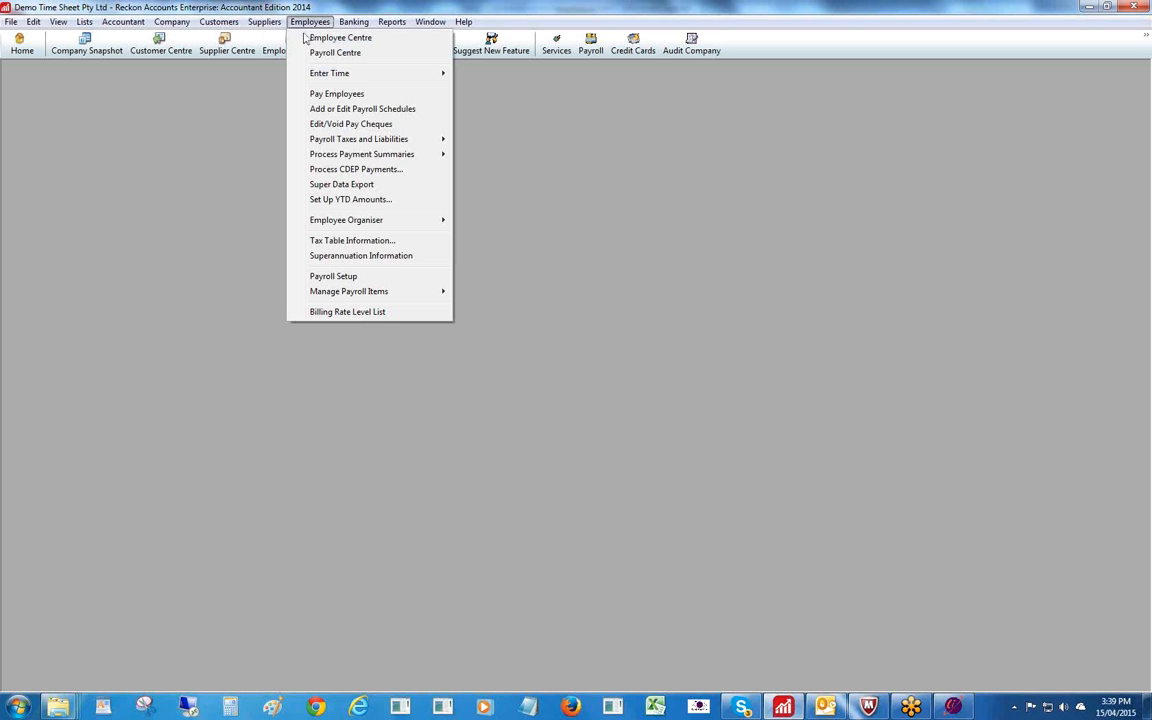
click(317, 39)
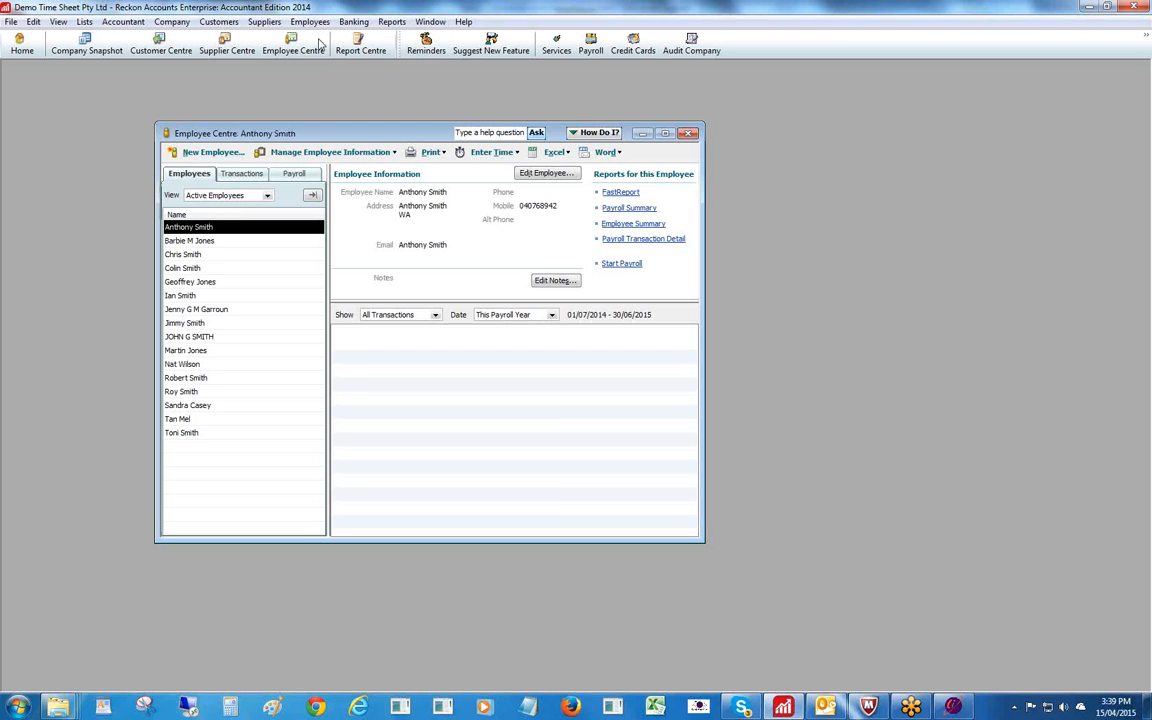
double_click(218, 229)
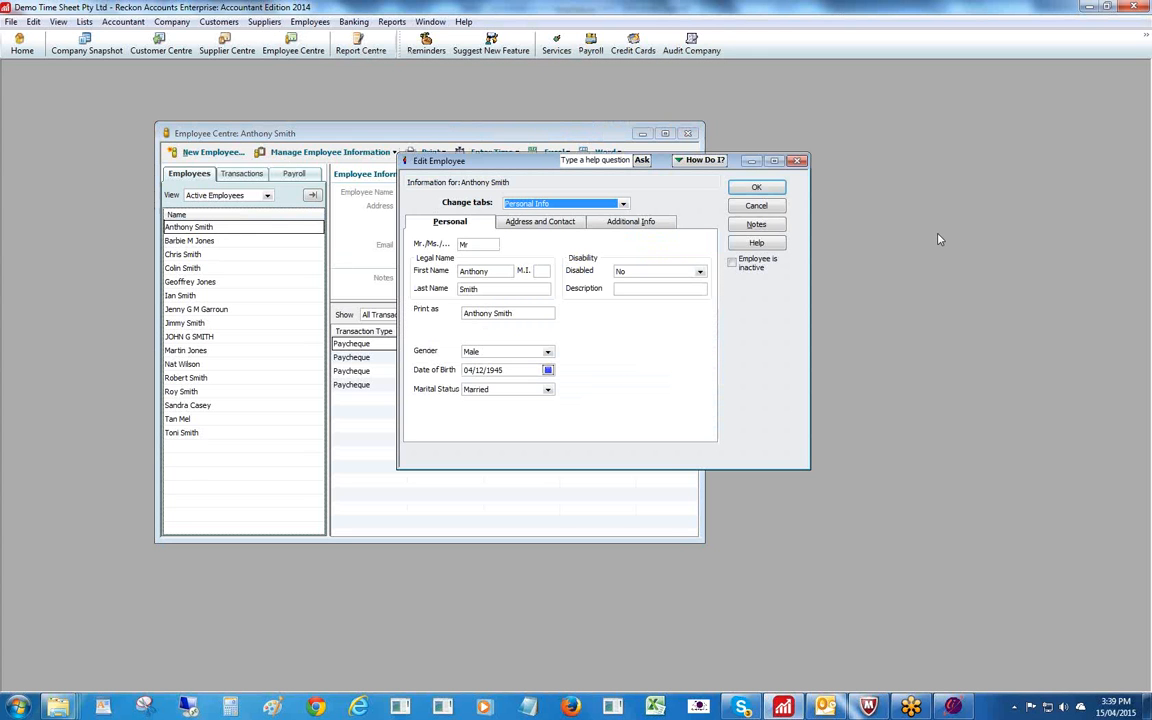
click(797, 160)
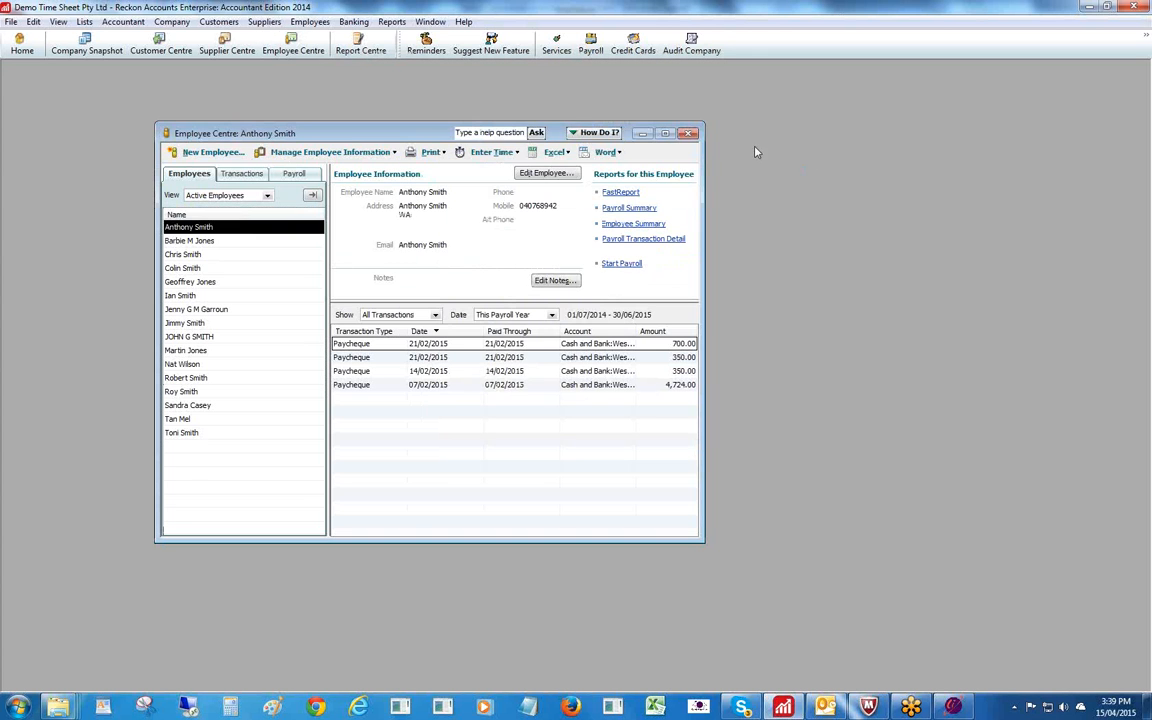
click(688, 134)
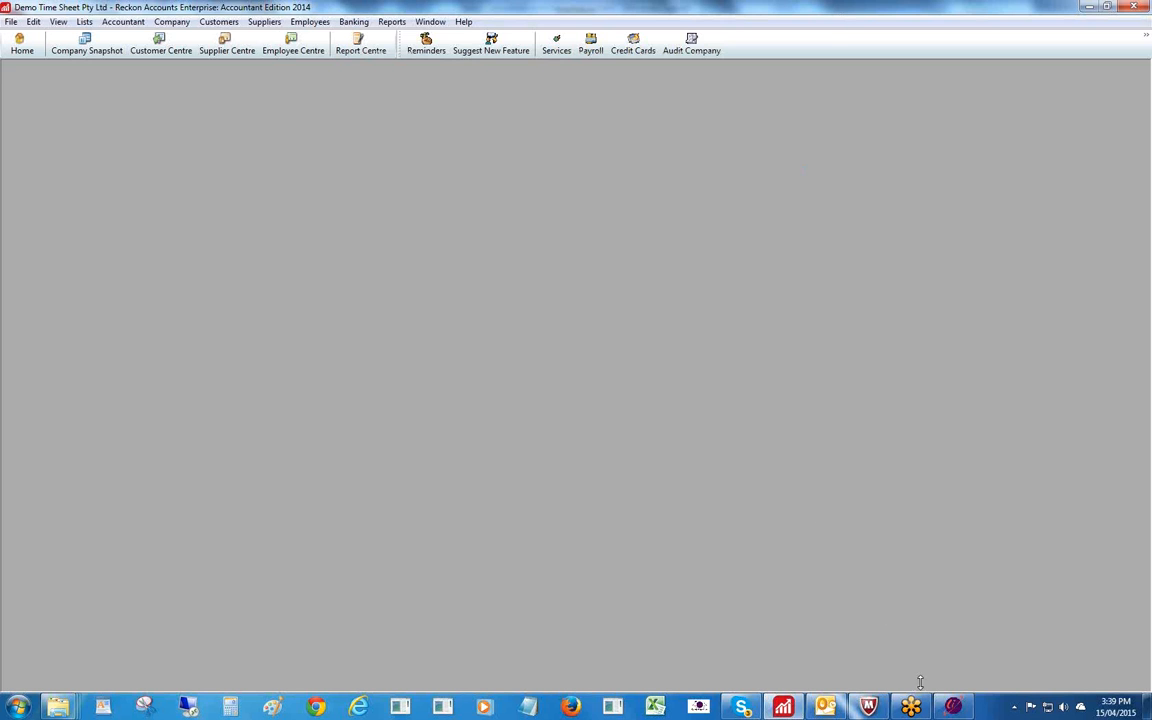
click(953, 707)
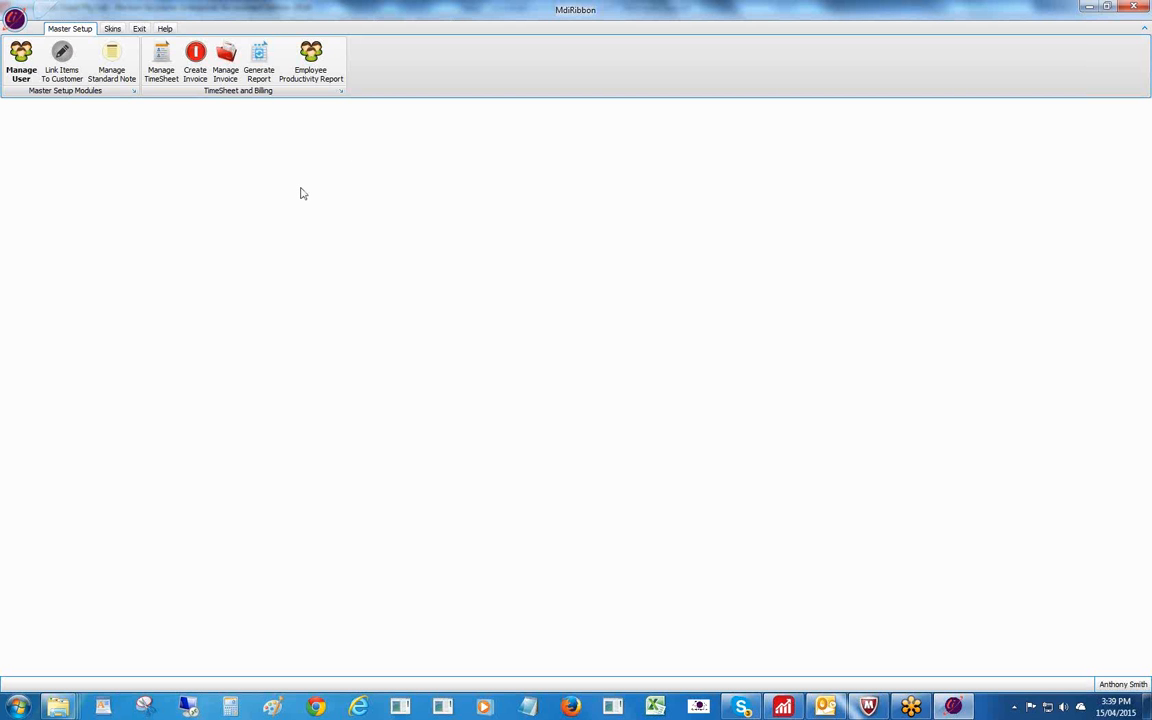
Select the logged-in employee in the user list and open their empty Weekly Time Sheet.
click(18, 60)
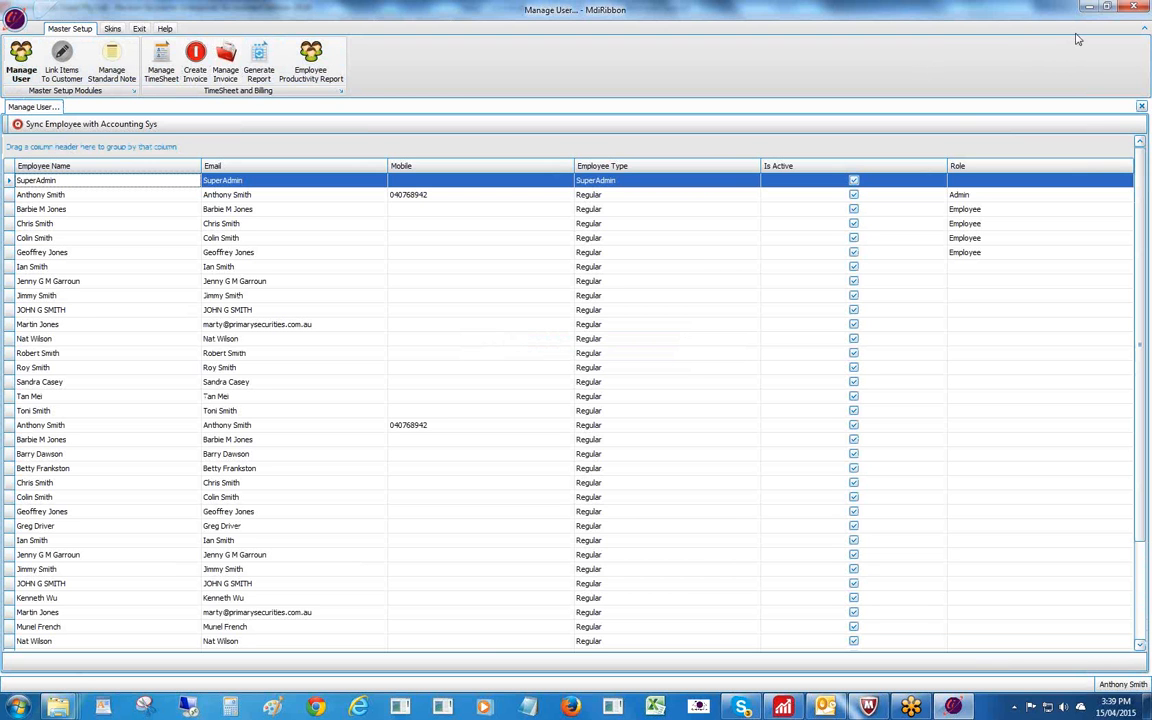
click(1132, 71)
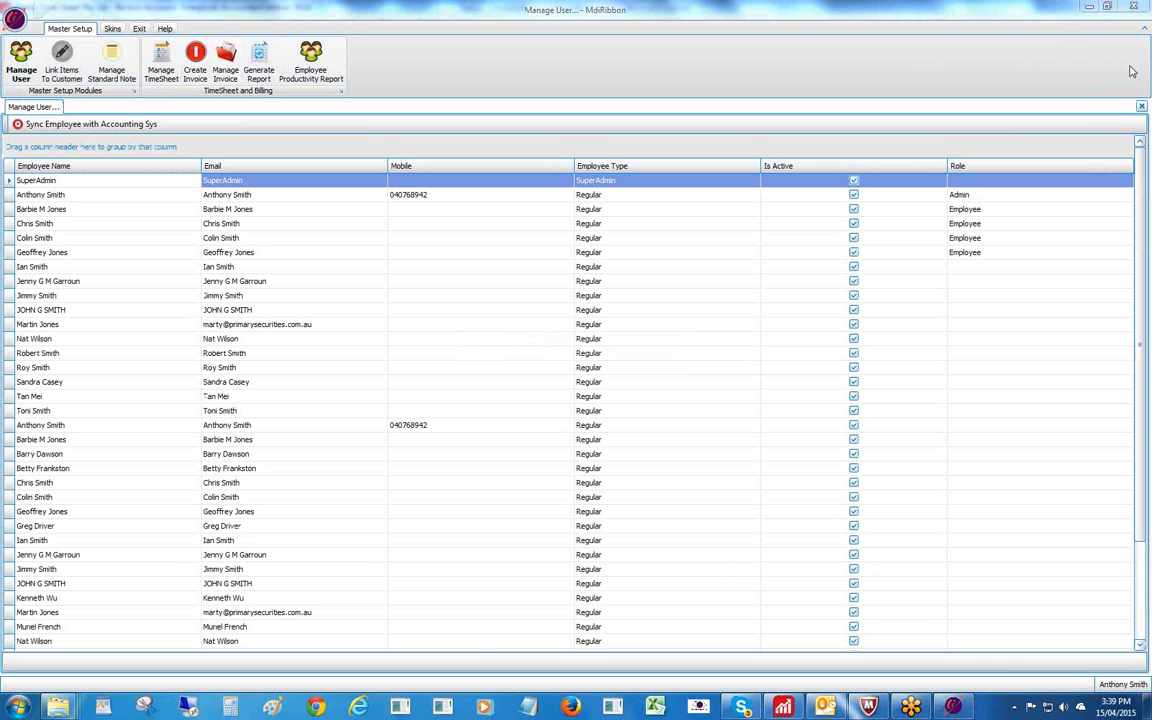
click(309, 197)
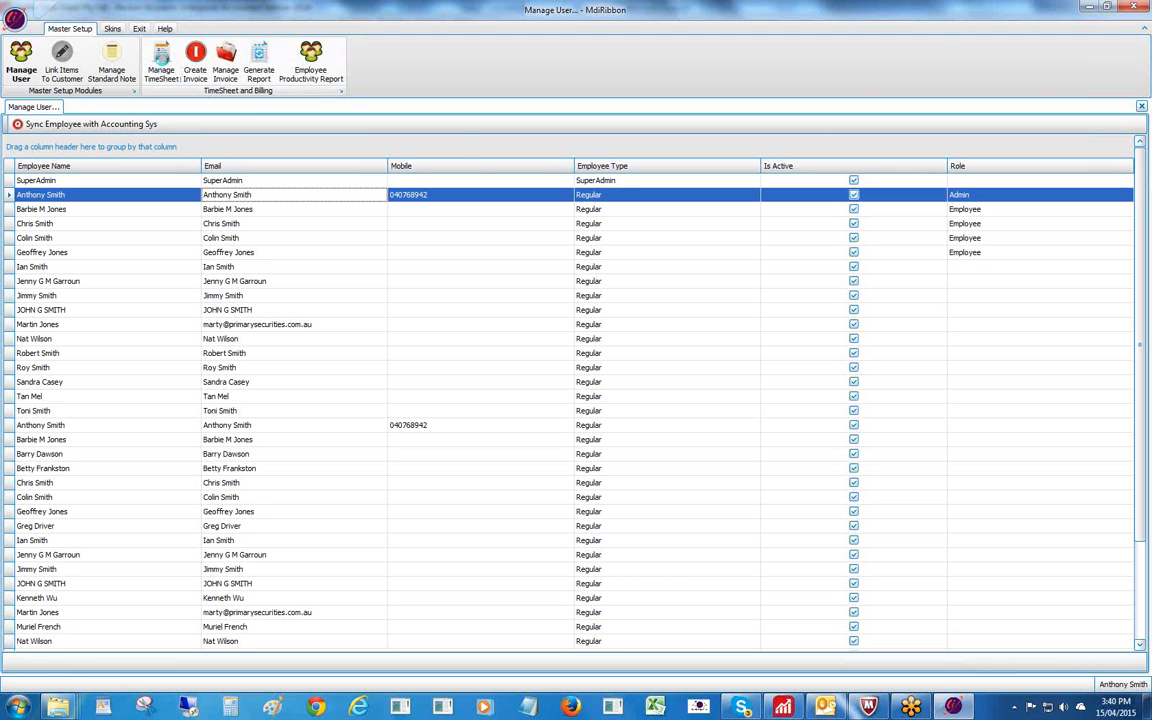
click(162, 64)
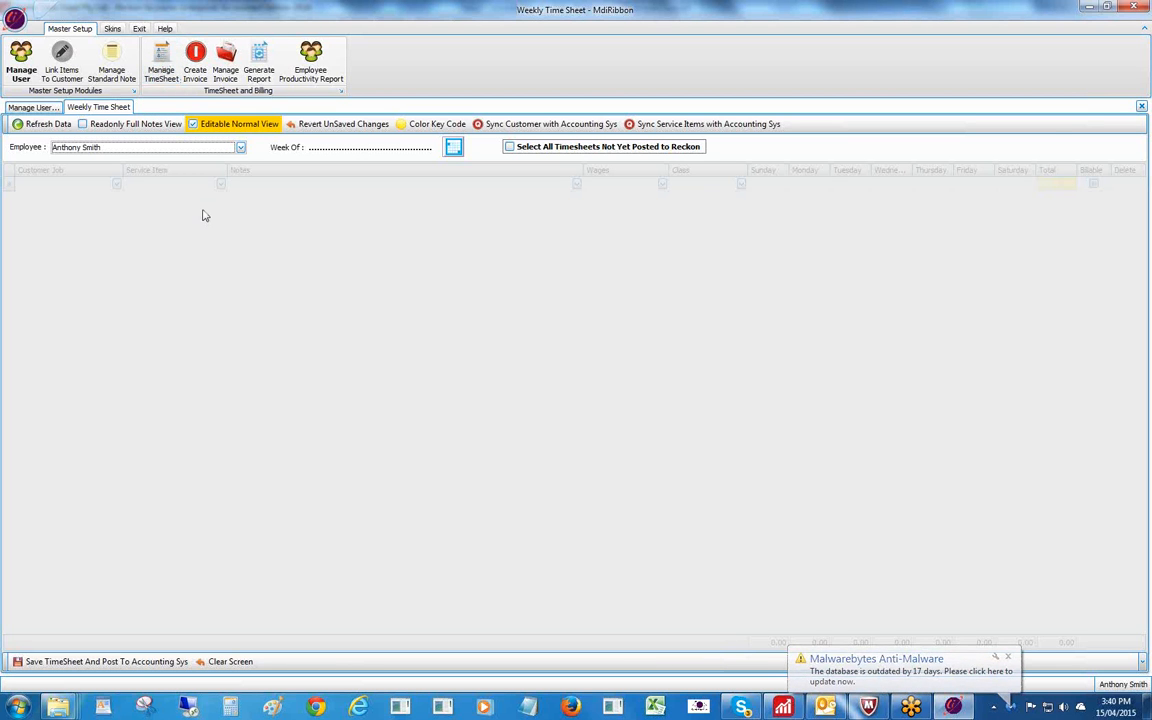
Set the timesheet's Week Of to May 17–23, 2015 from the calendar.
click(453, 148)
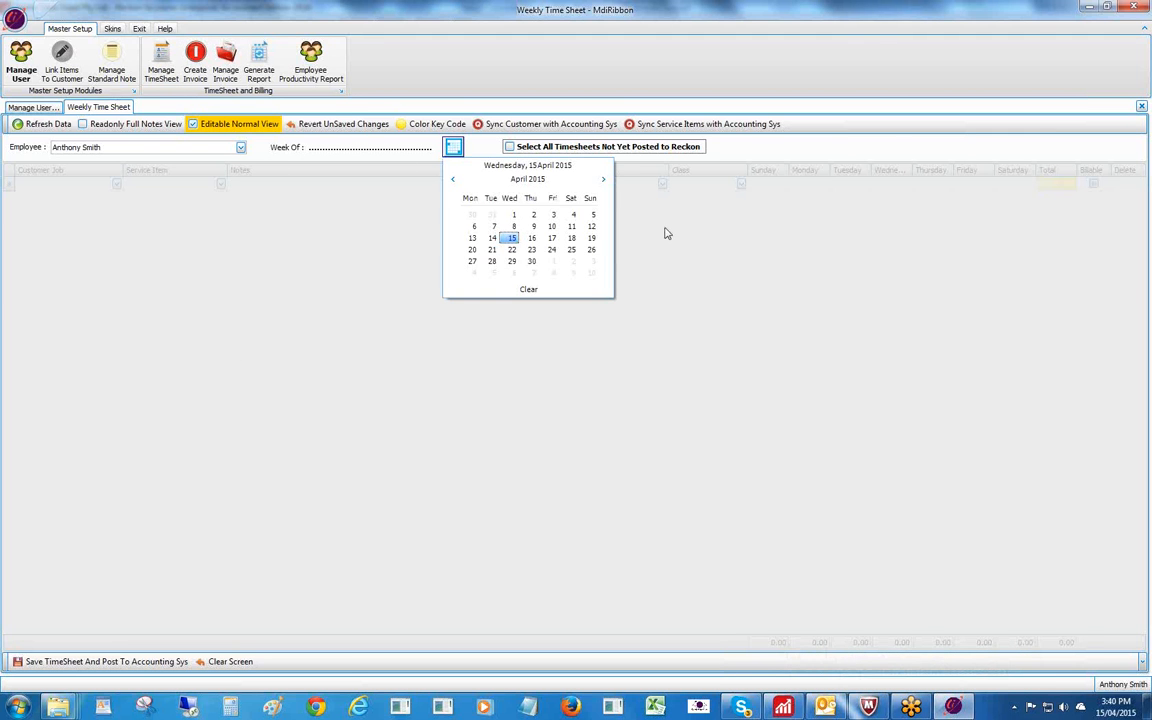
click(603, 180)
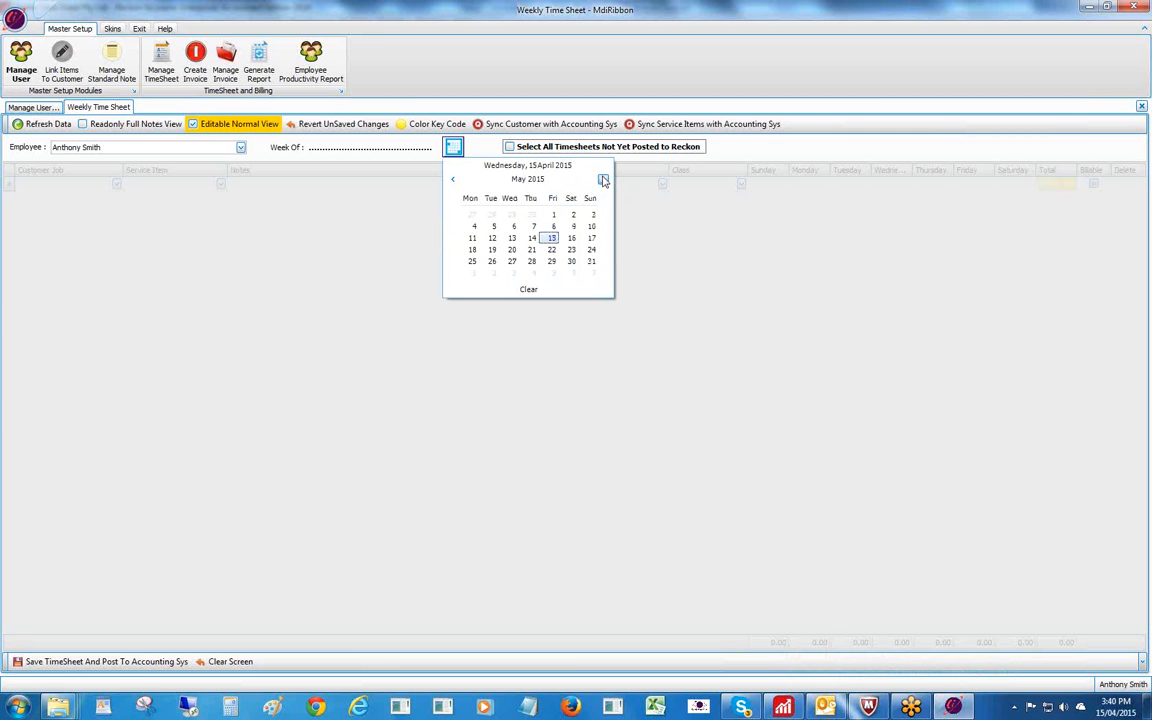
click(592, 239)
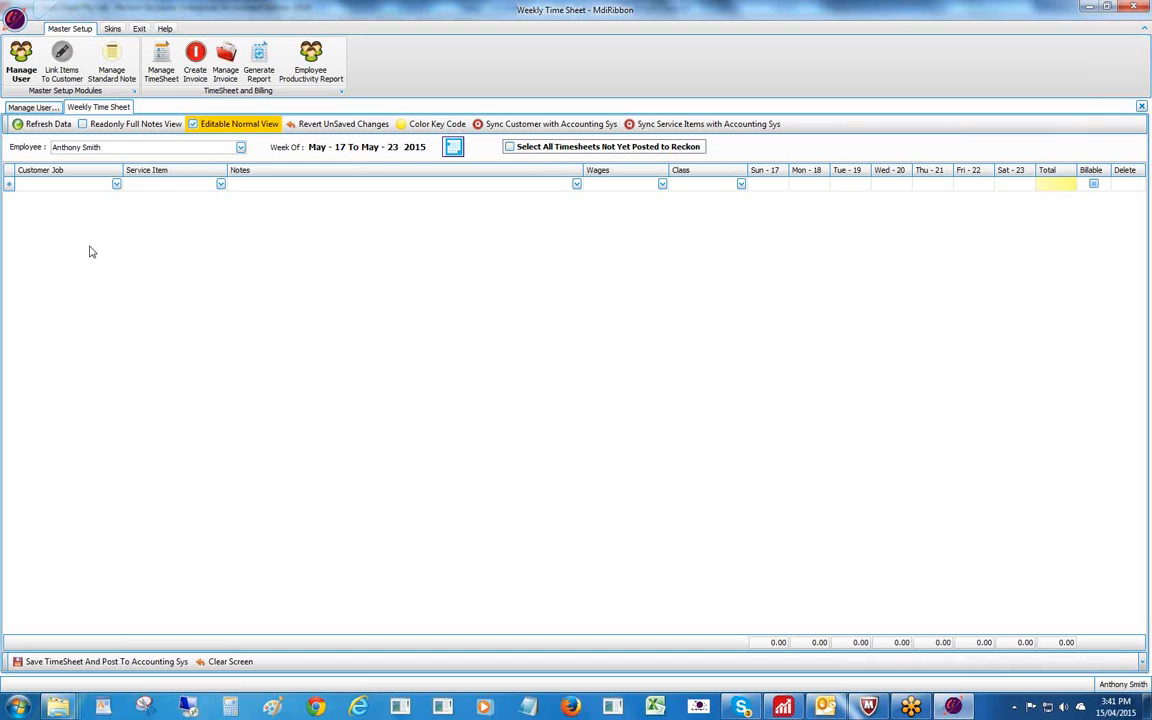
click(116, 185)
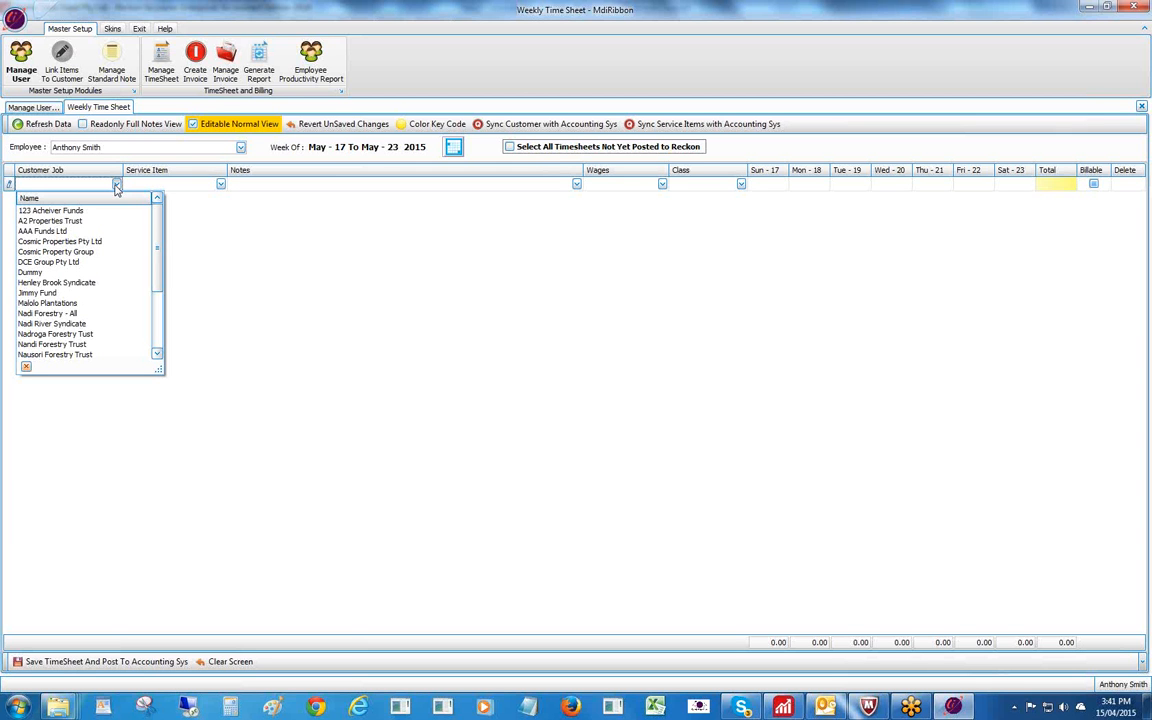
Set the first row's customer to Cosmic Property Group and check its service items.
click(85, 251)
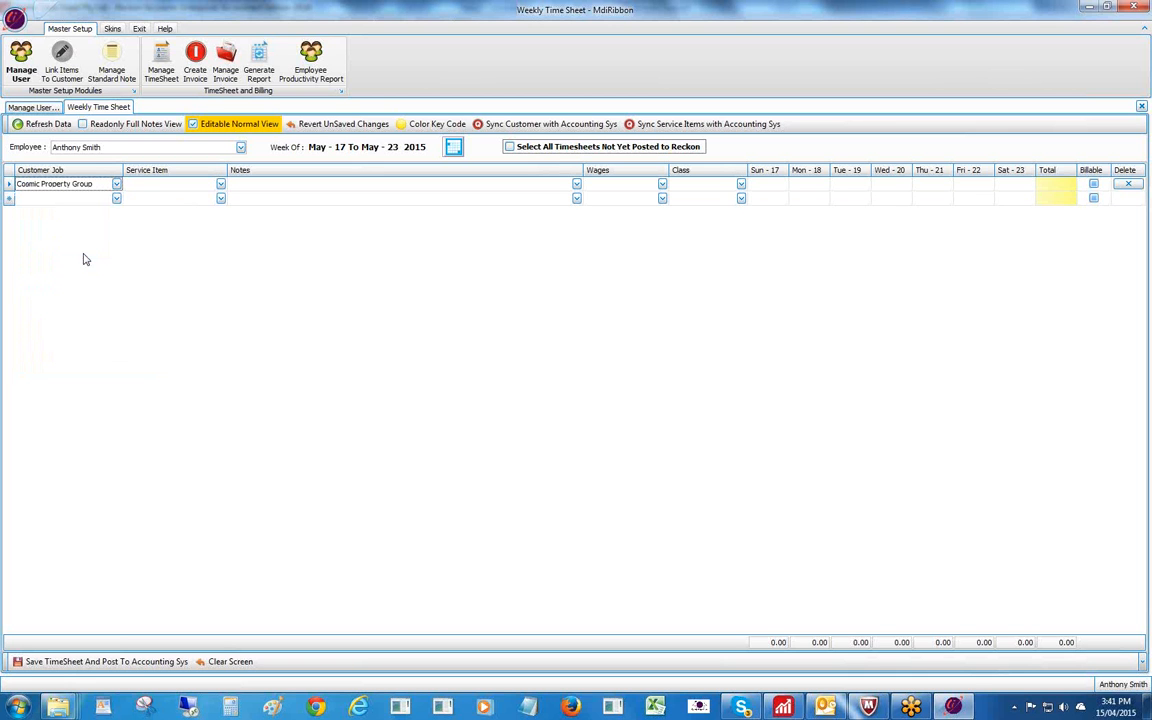
click(221, 185)
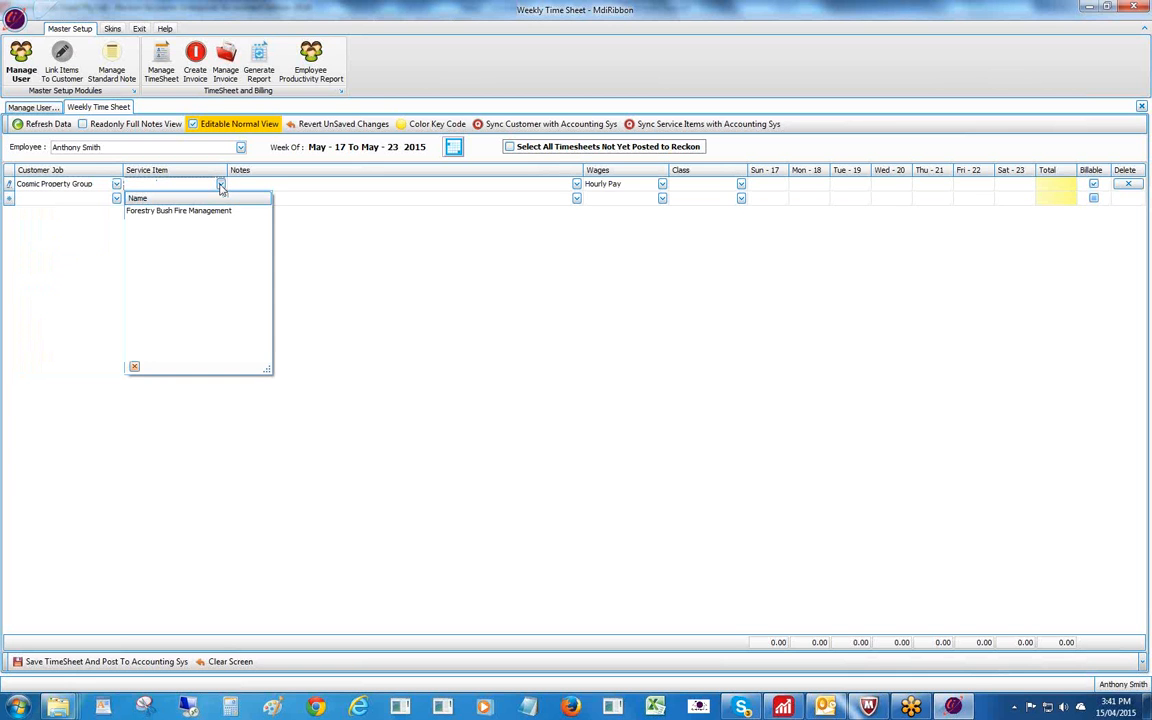
click(221, 186)
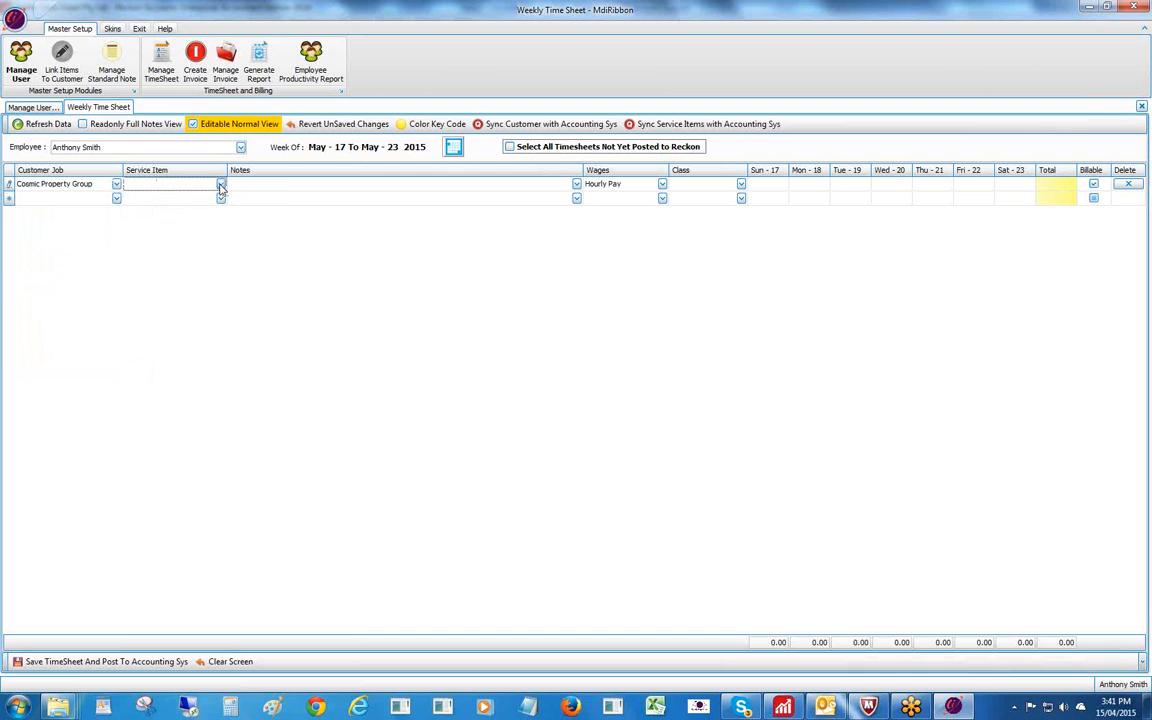
Change the row's customer to Maiolo Plantations with service item Accounting & Audit.
click(117, 185)
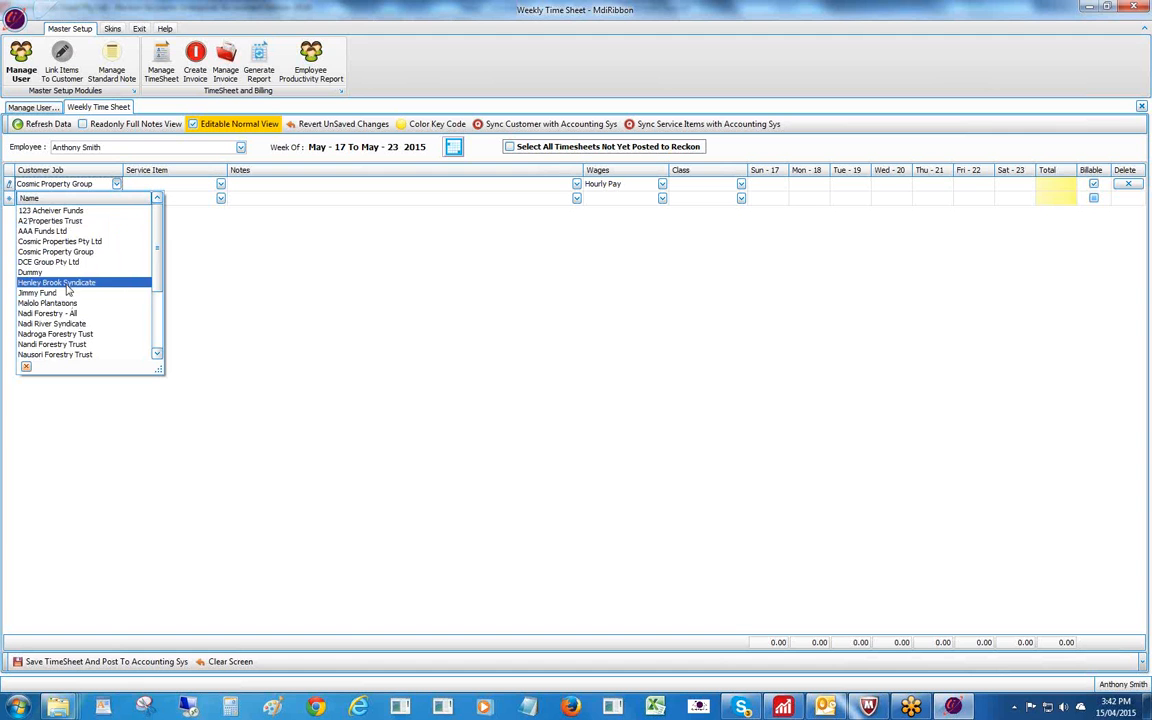
click(56, 304)
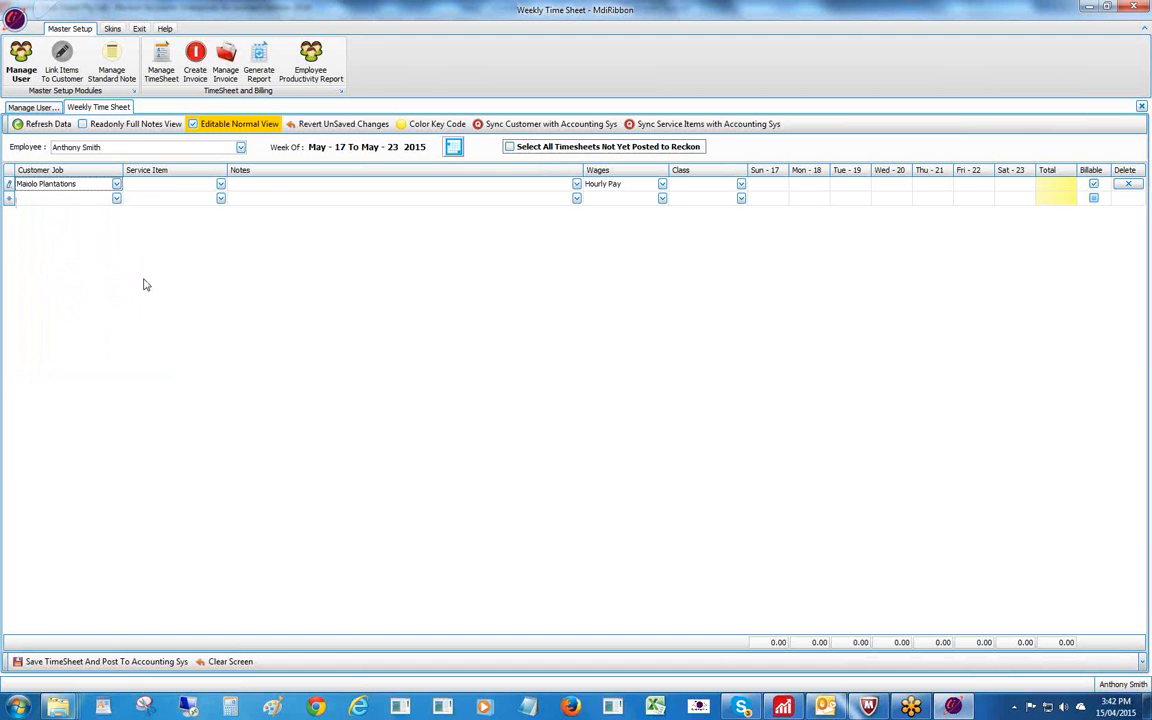
click(219, 186)
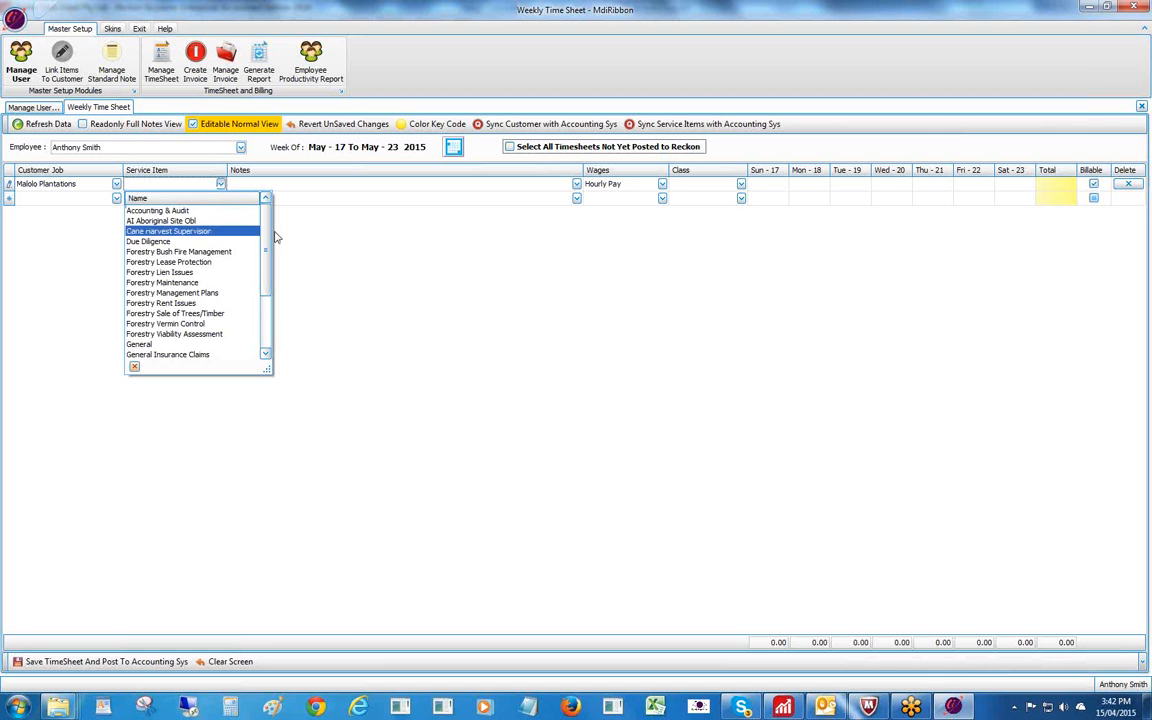
mouse_move(266, 240)
mouse_down()
mouse_move(267, 310)
mouse_move(260, 238)
mouse_up()
click(166, 211)
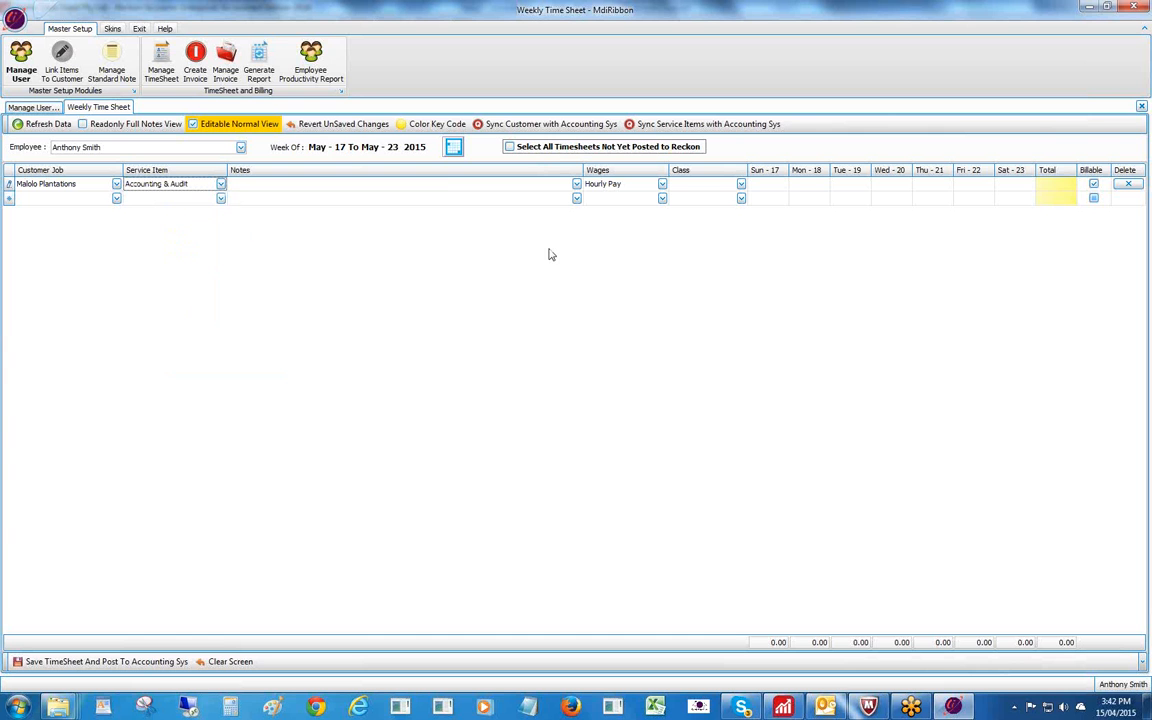
click(447, 192)
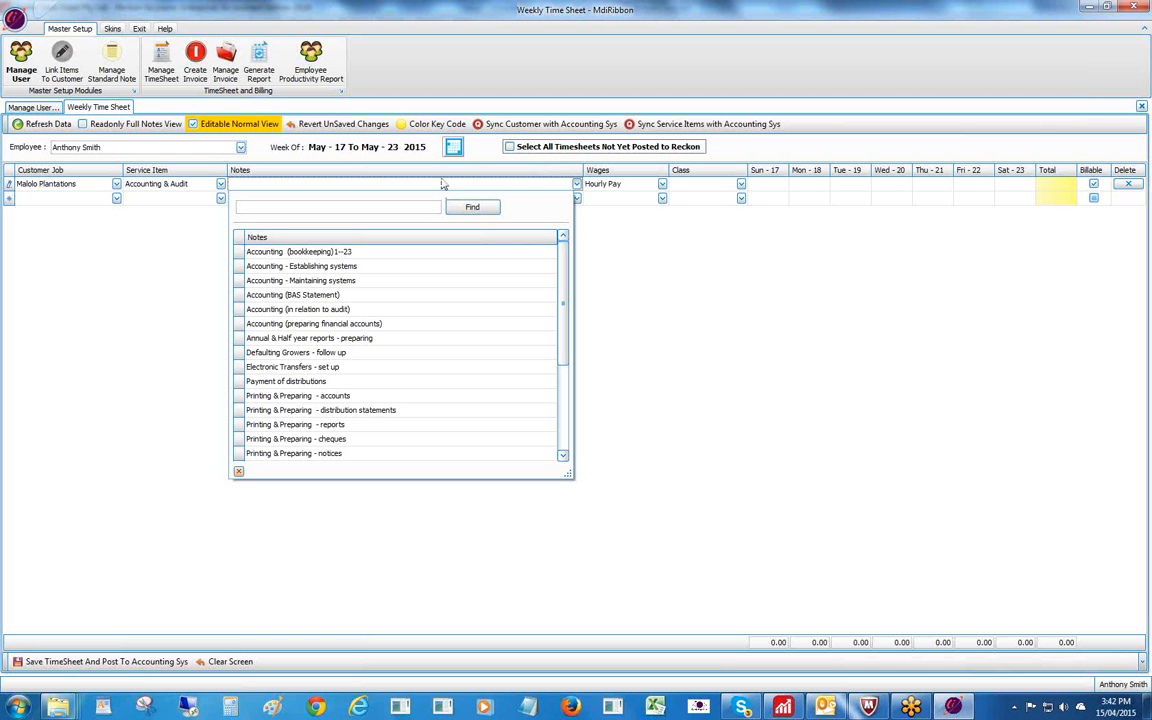
Open Reckon's Weekly Timesheet maximized and choose the employee for the Apr 12–18, 2015 week.
click(783, 708)
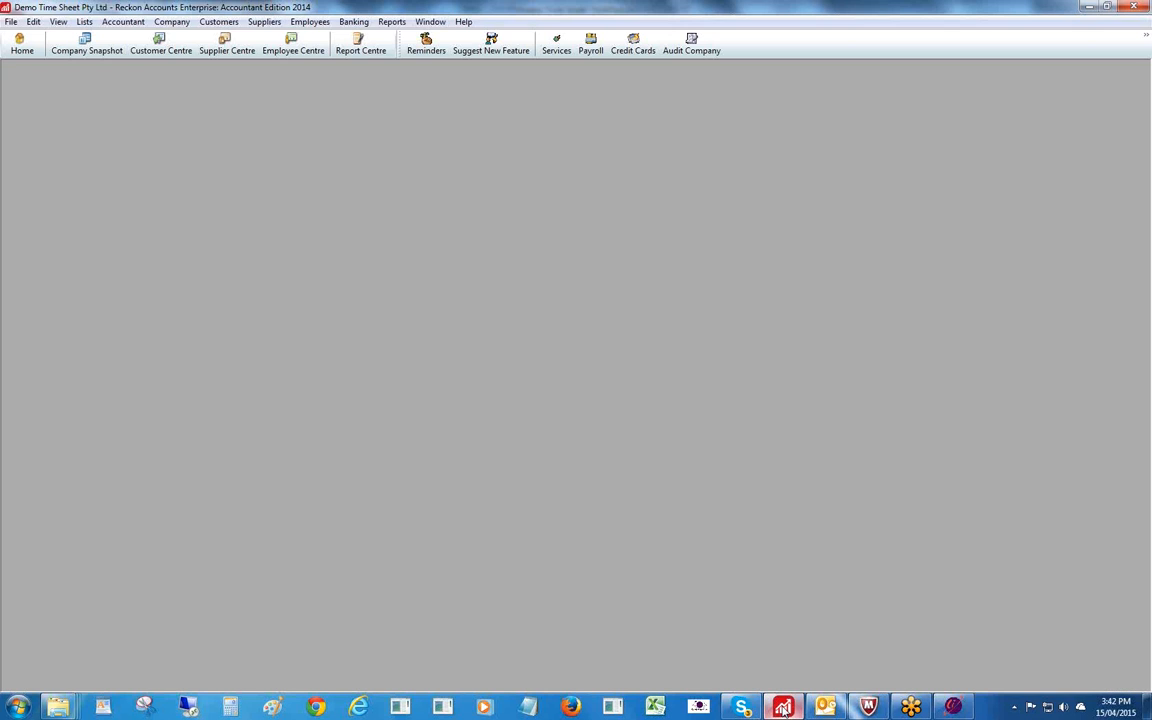
click(318, 22)
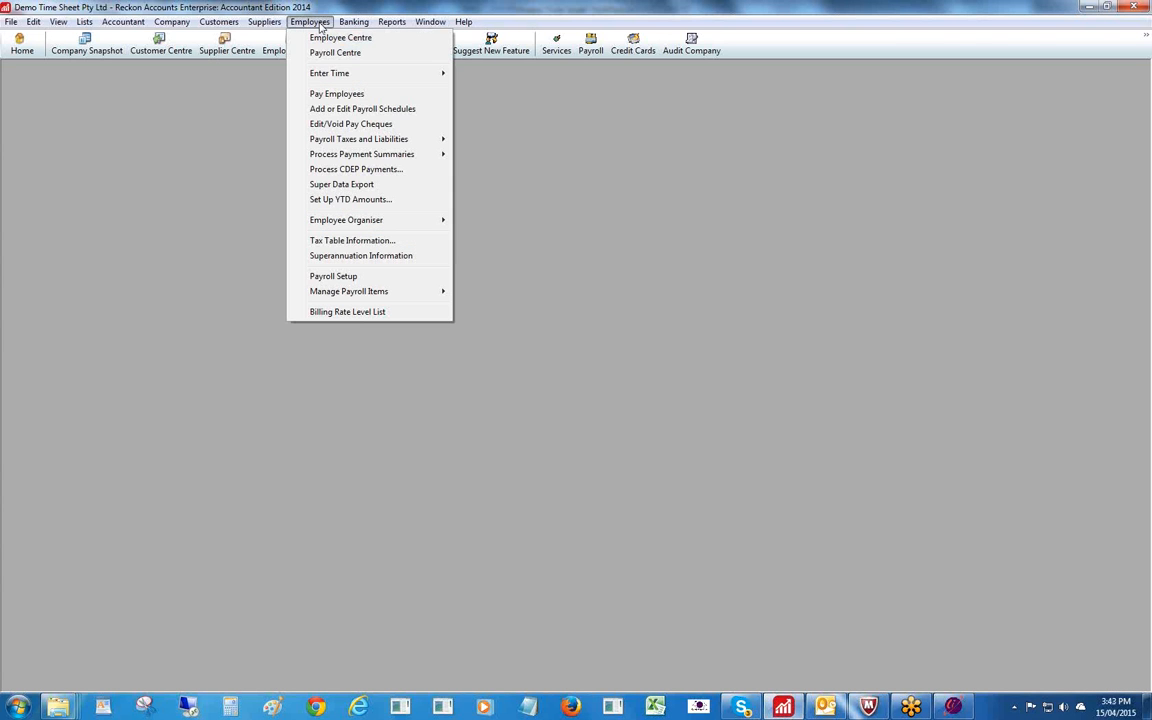
mouse_move(339, 75)
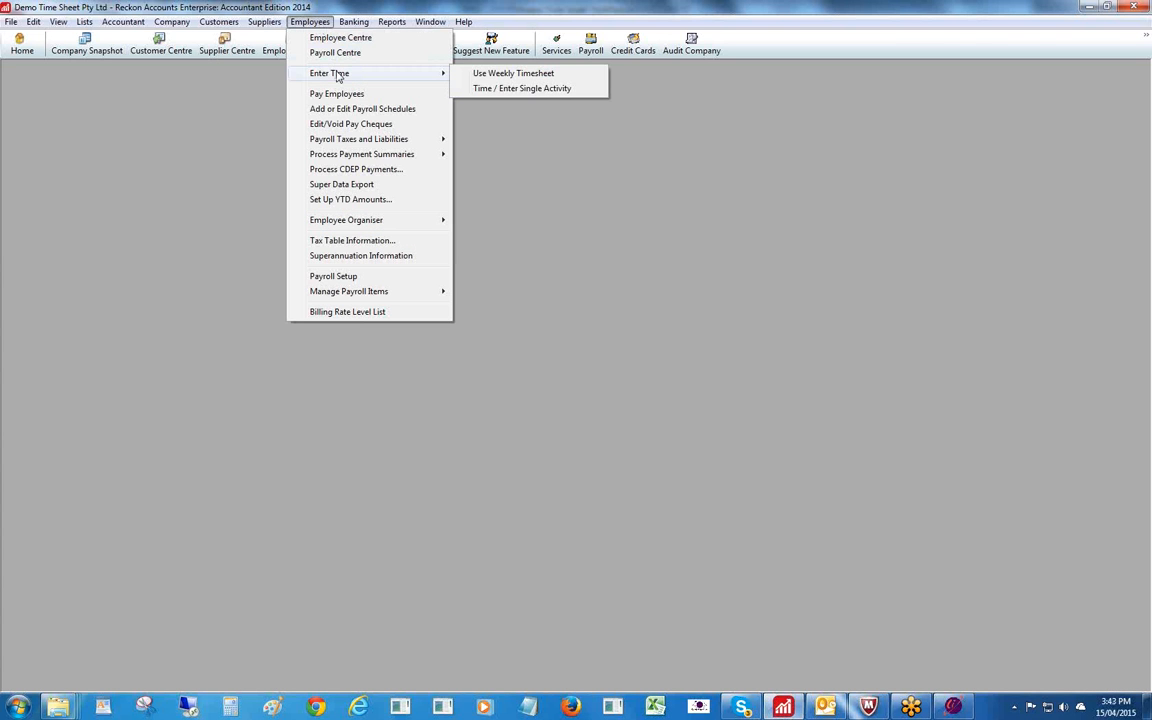
click(492, 79)
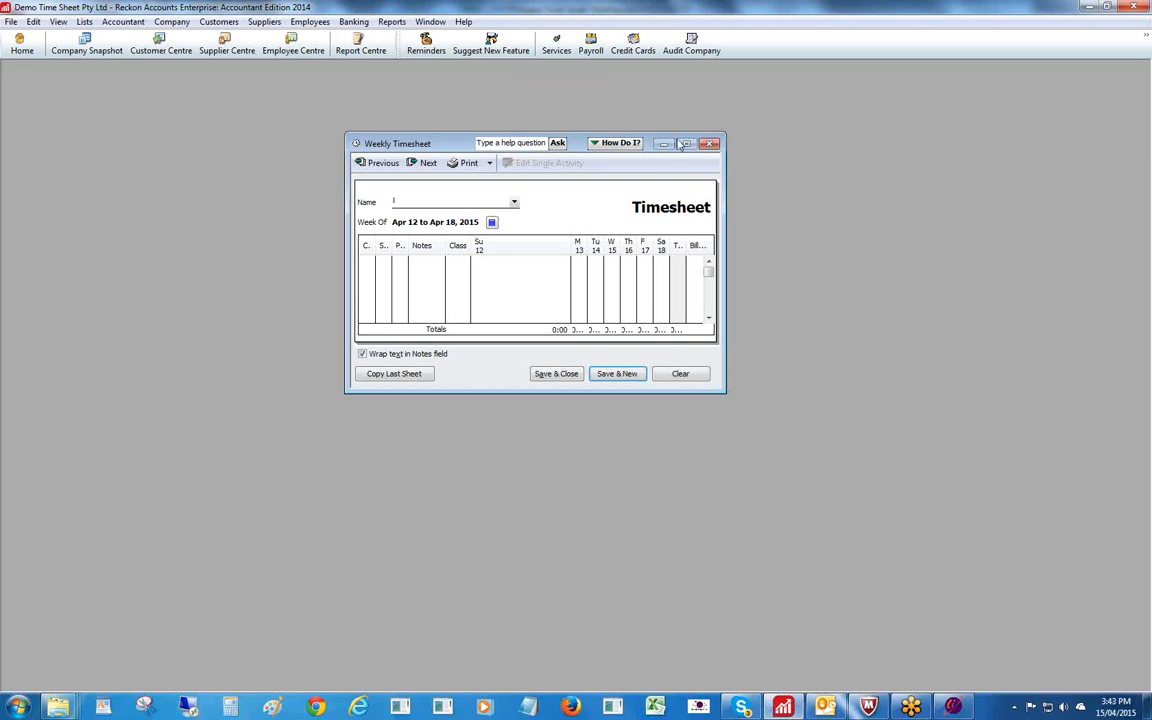
double_click(615, 135)
click(402, 163)
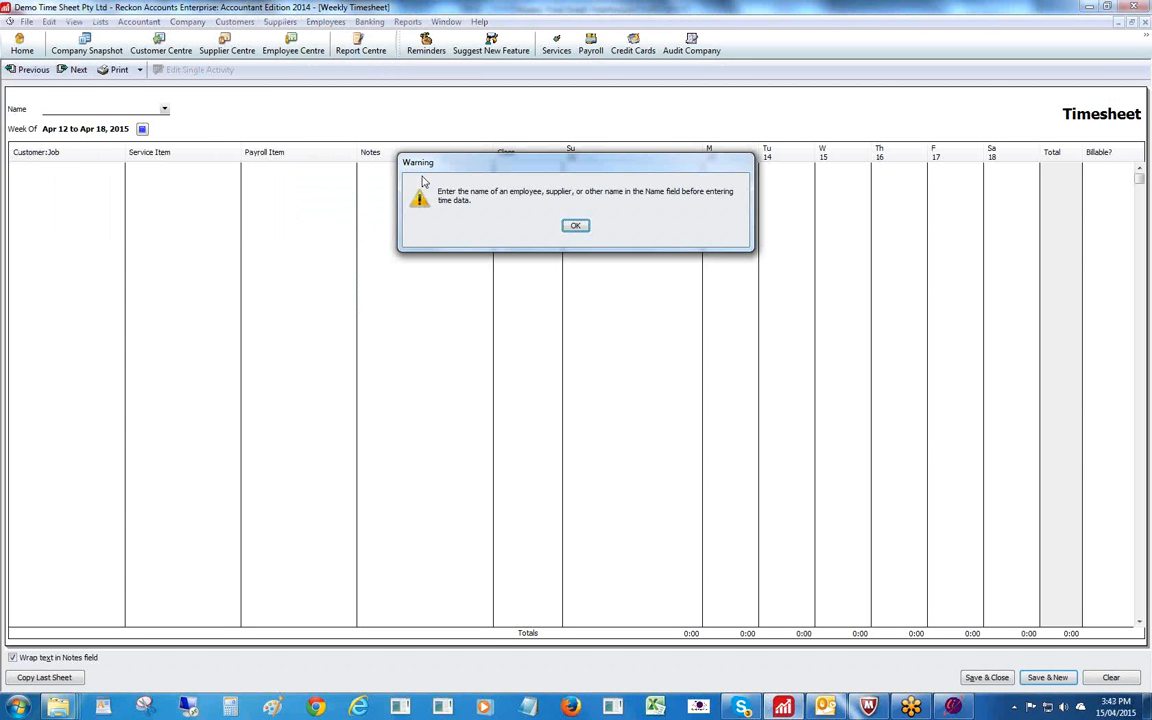
click(575, 225)
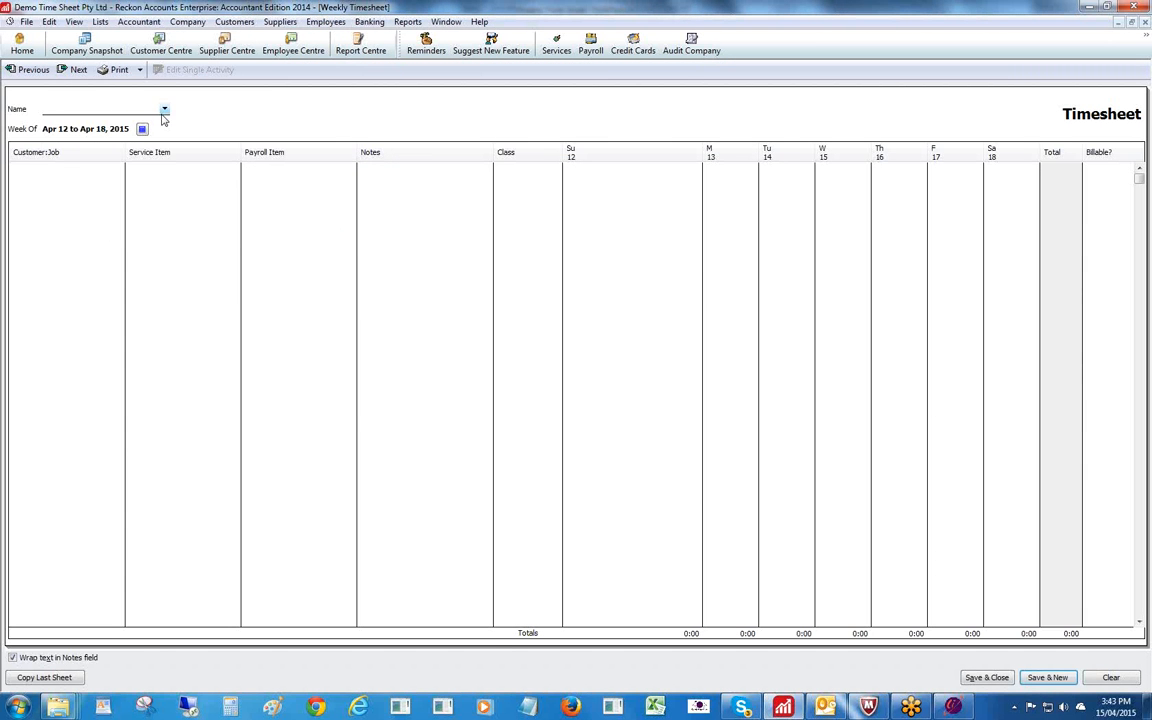
click(164, 109)
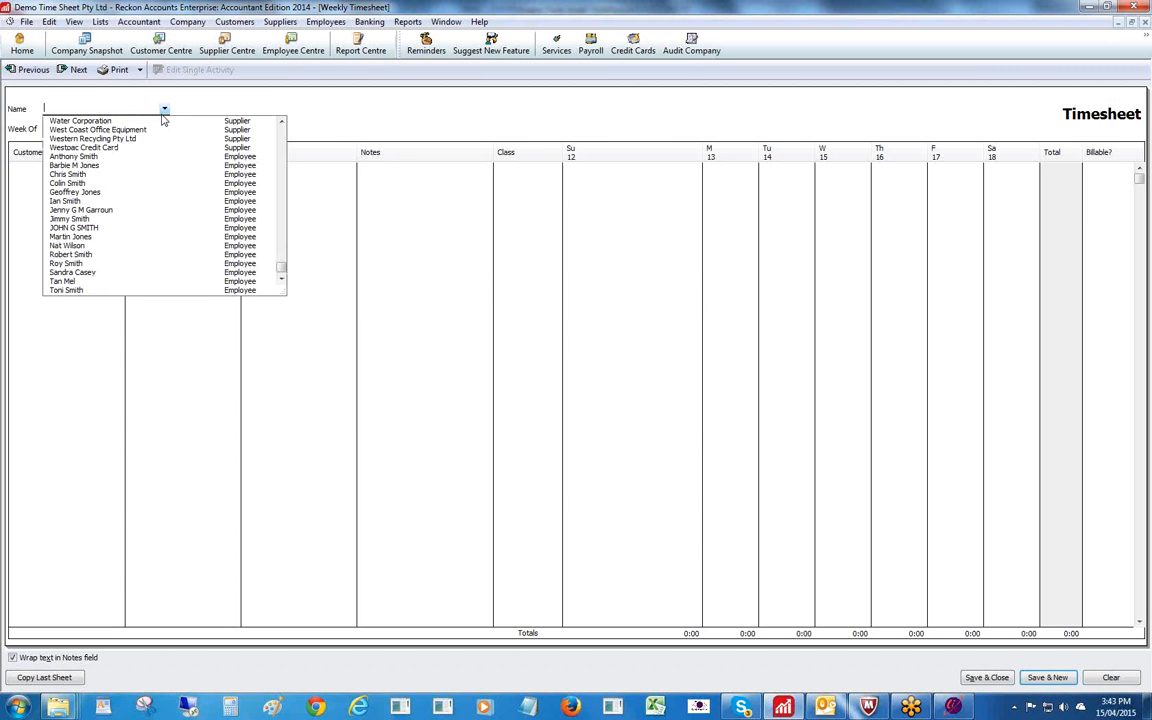
click(65, 200)
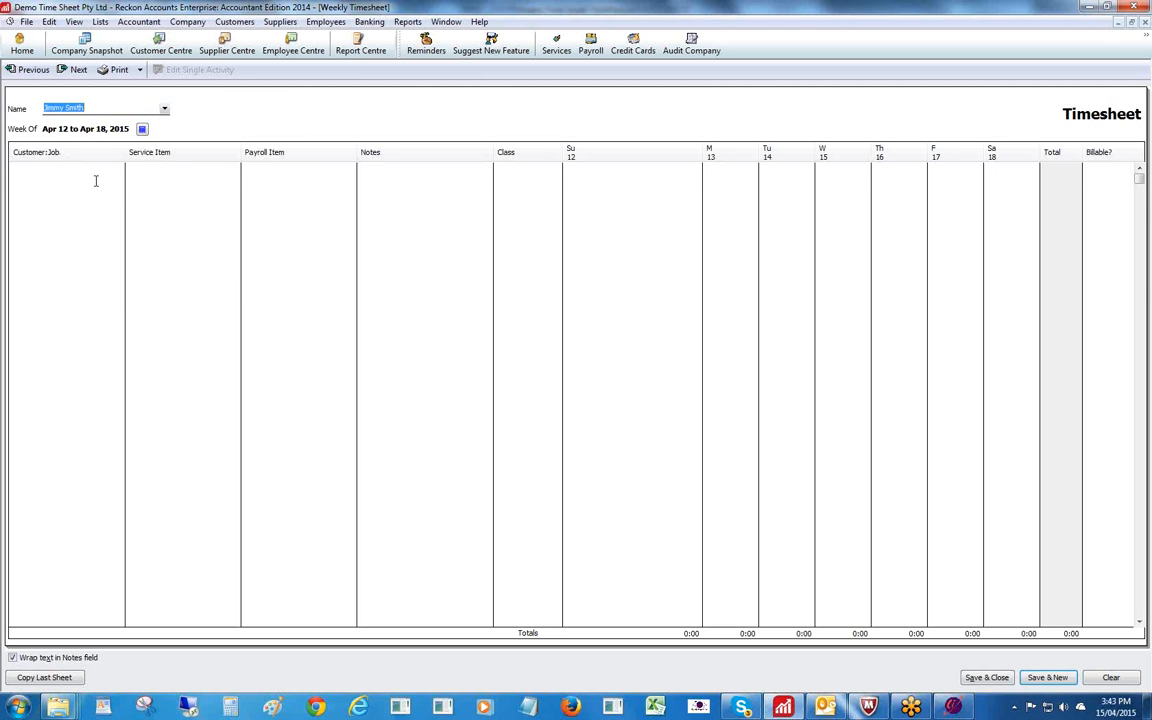
Enter a row for 123 Acheiver Funds, Accounting & Audit, Holiday Salary, dismissing the zero-rate warning.
click(125, 172)
click(119, 169)
click(70, 190)
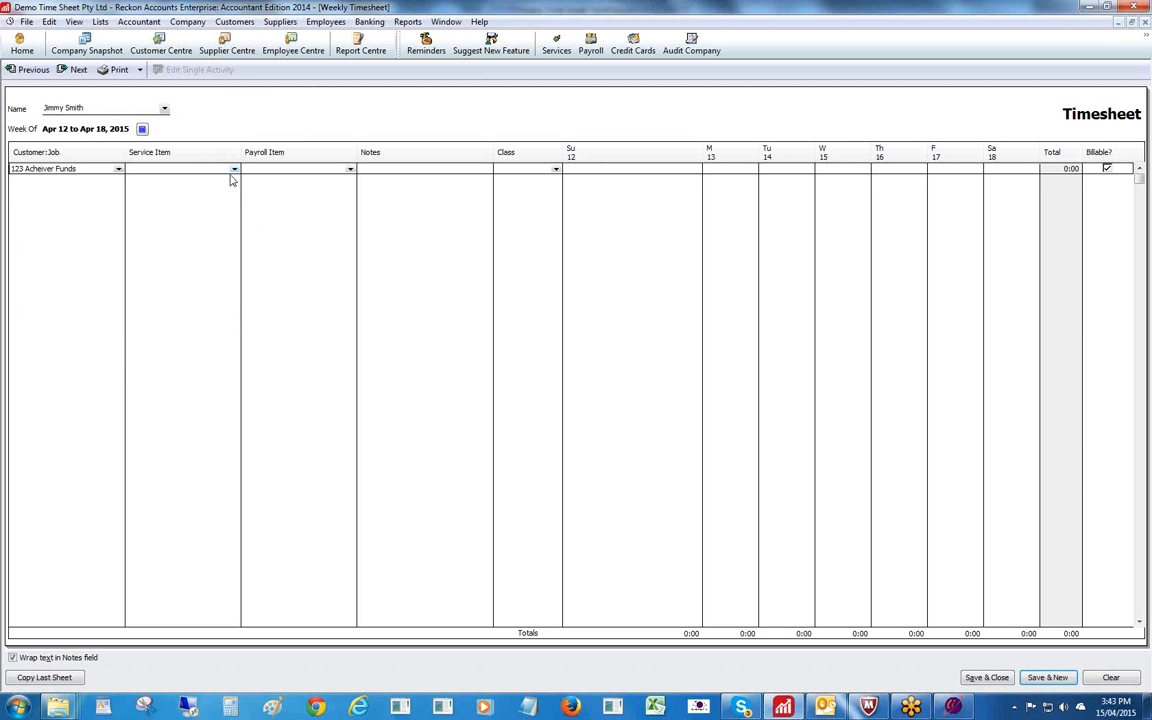
click(234, 169)
click(158, 197)
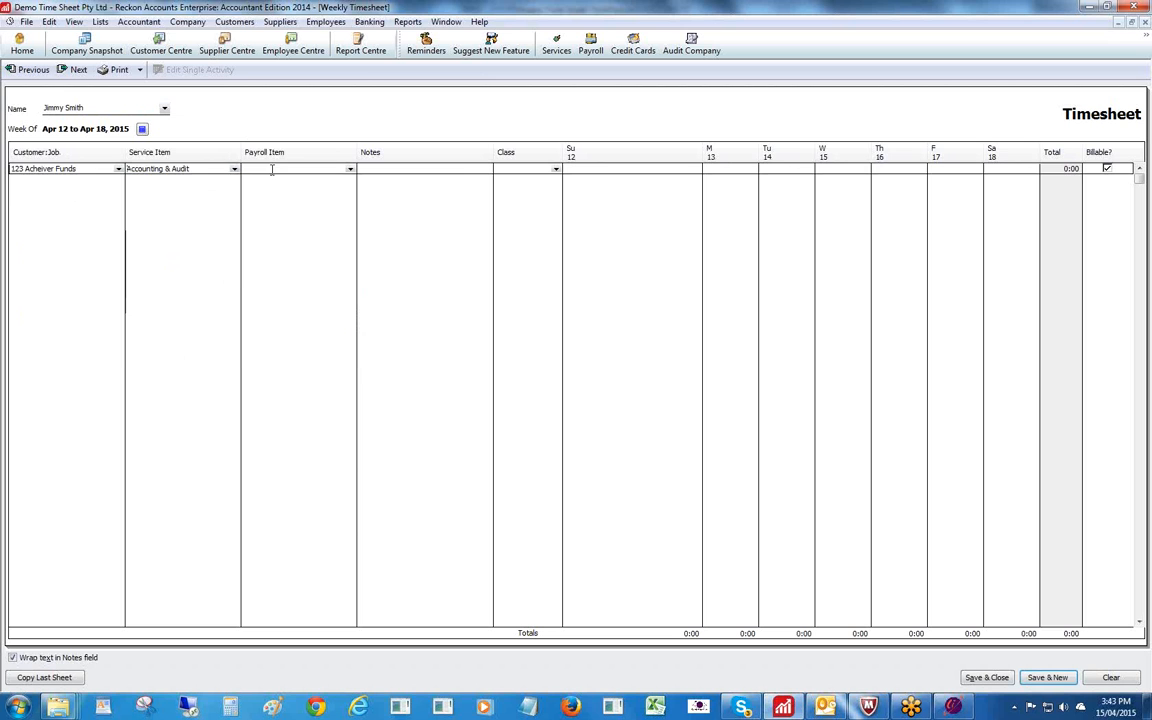
click(350, 169)
click(280, 197)
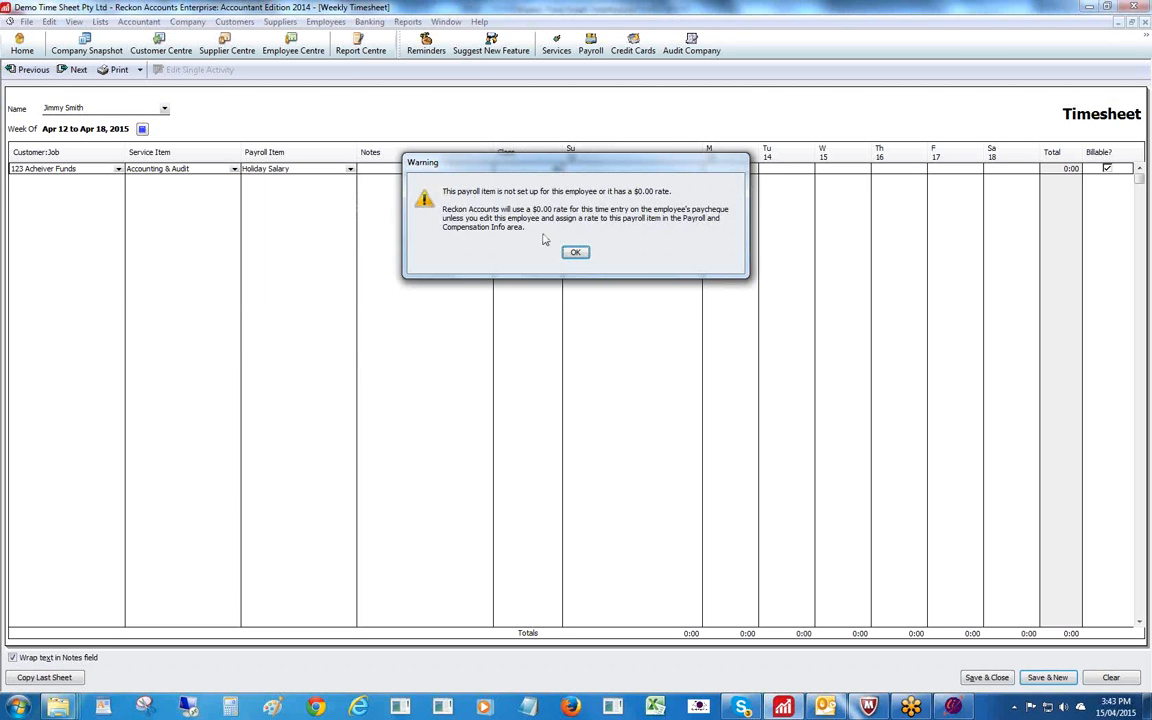
click(576, 254)
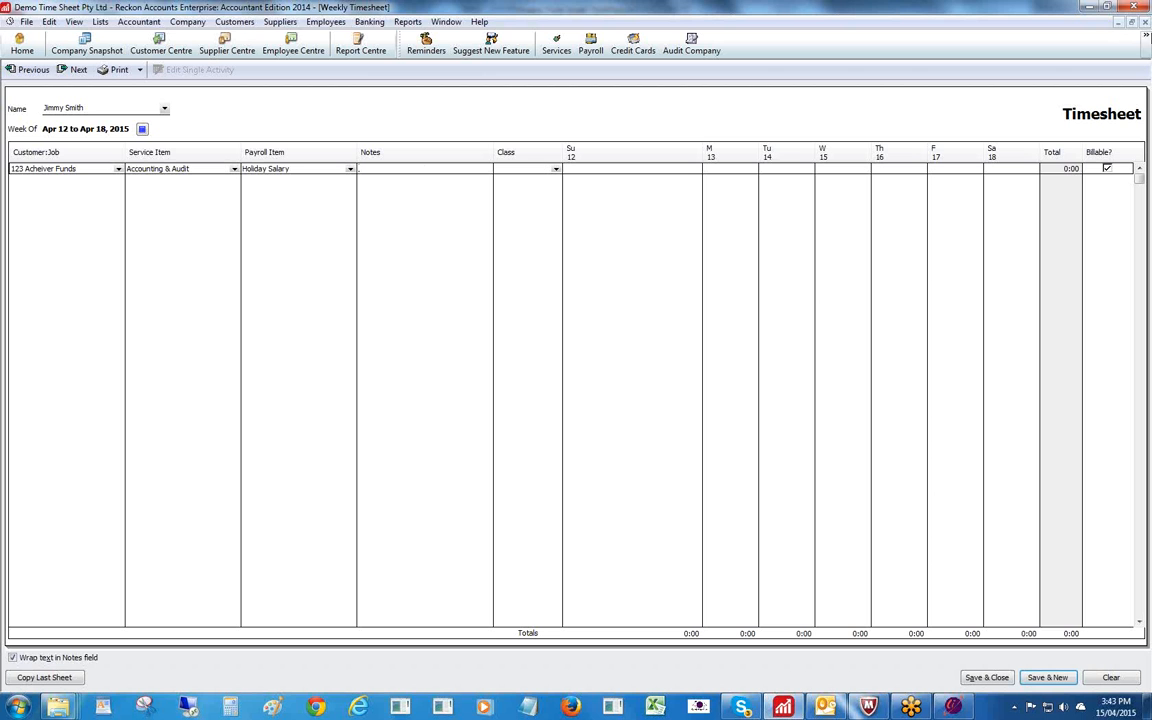
Close Reckon's weekly timesheet without saving and return to Cosmic Innovations Time Sheet.
click(1145, 23)
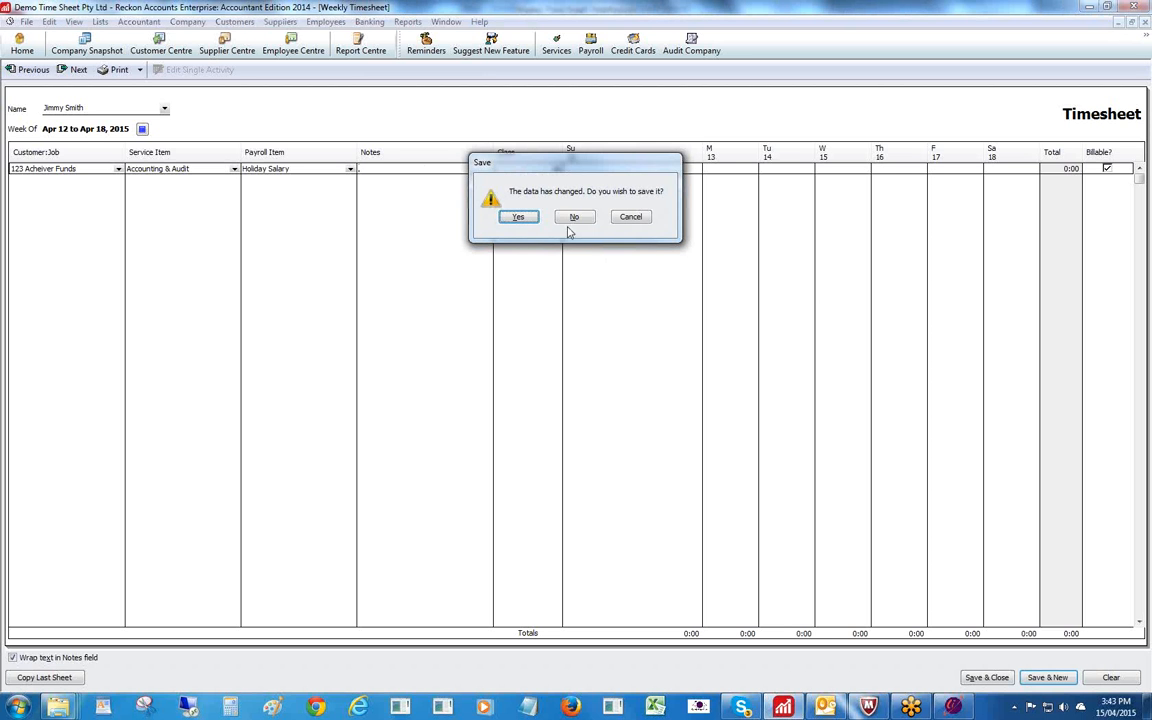
click(518, 195)
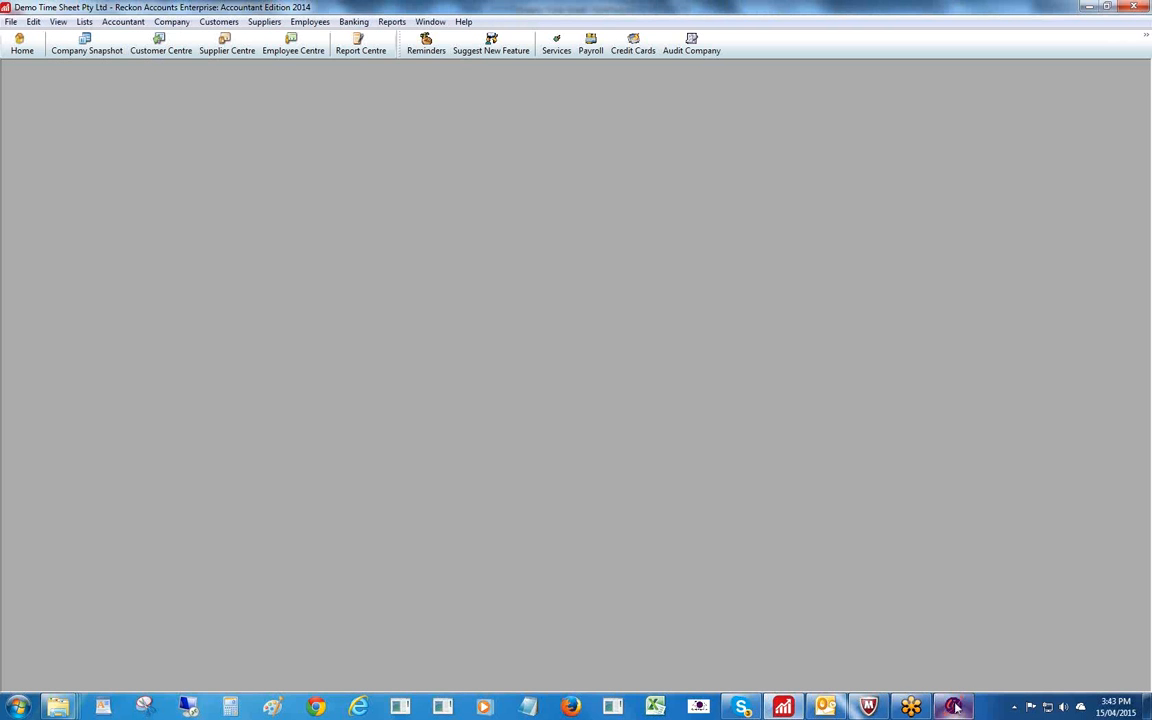
click(955, 705)
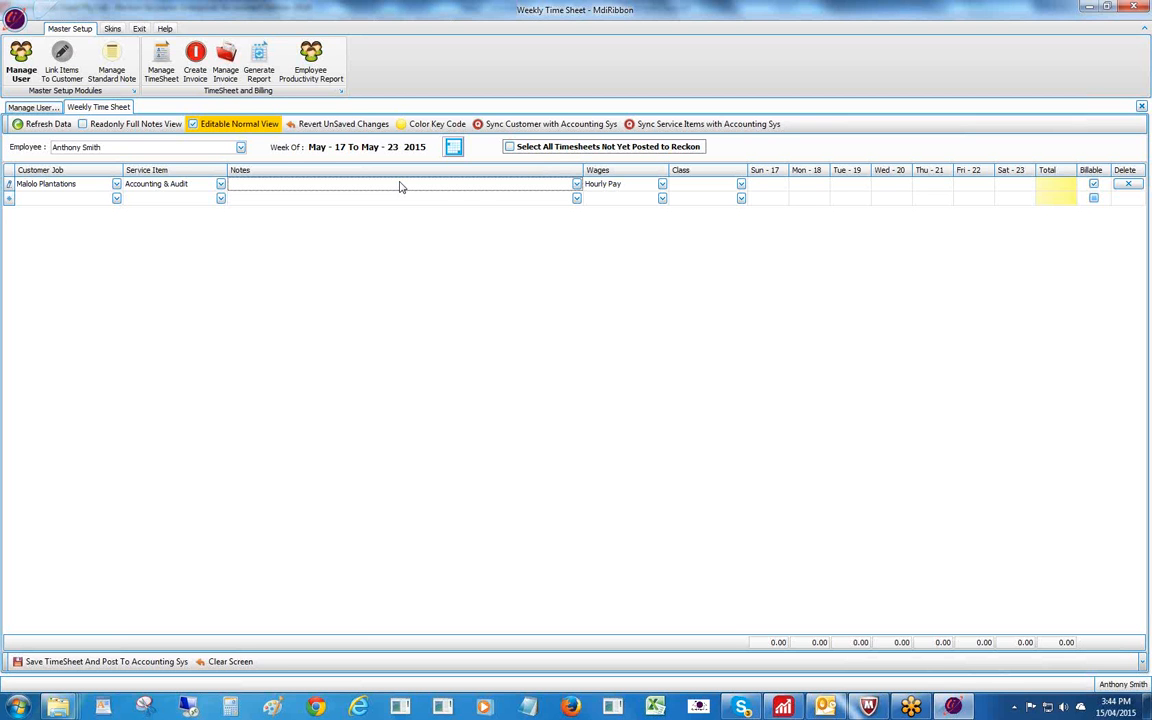
Set the Maiolo Plantations row's note to 'Printing & Preparing - accounts', searching with 'pr'.
click(399, 186)
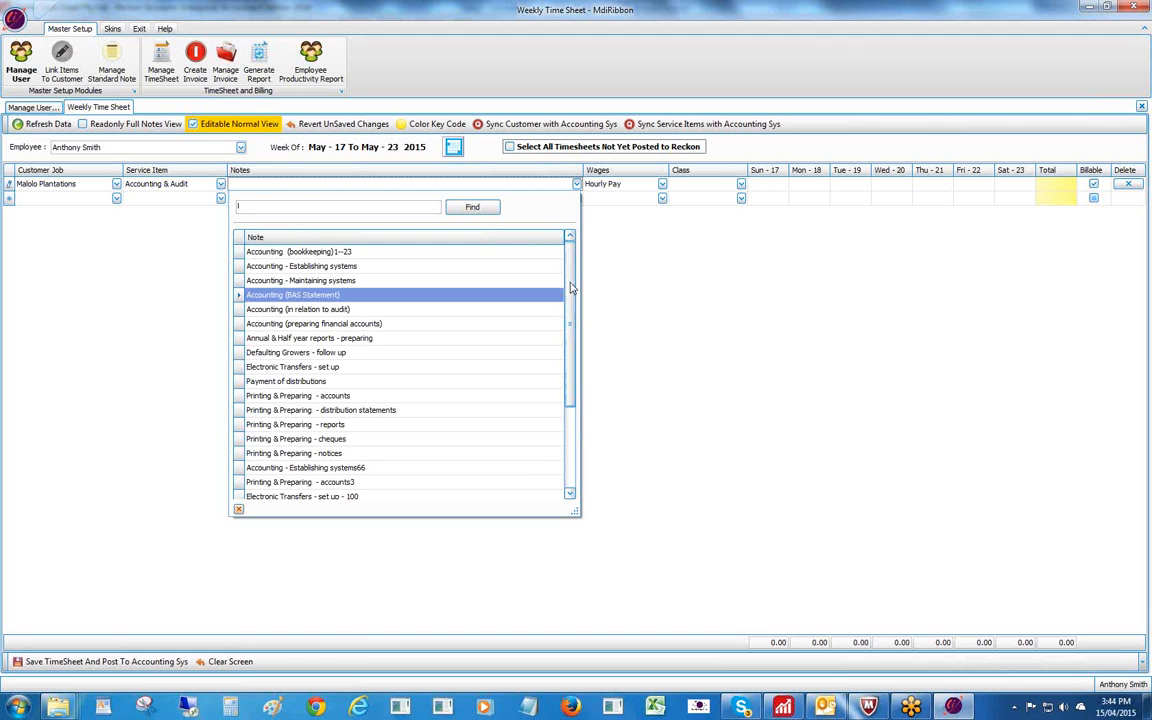
drag(571, 288, 574, 381)
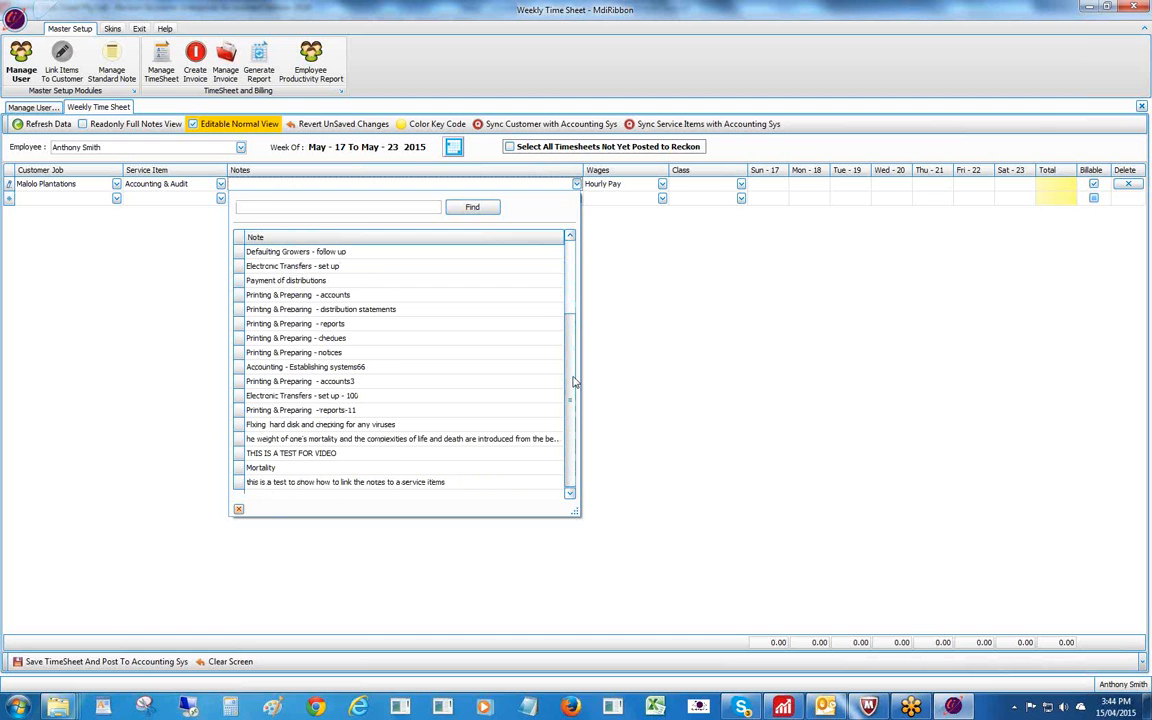
drag(574, 381, 571, 260)
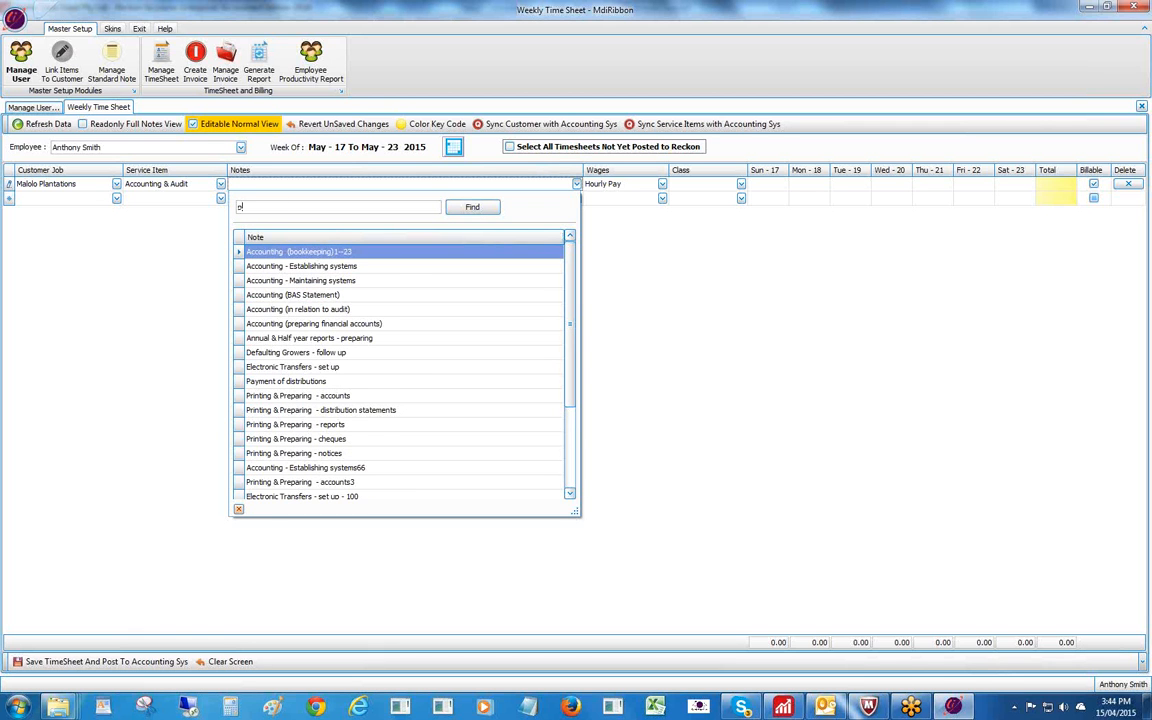
text(p)
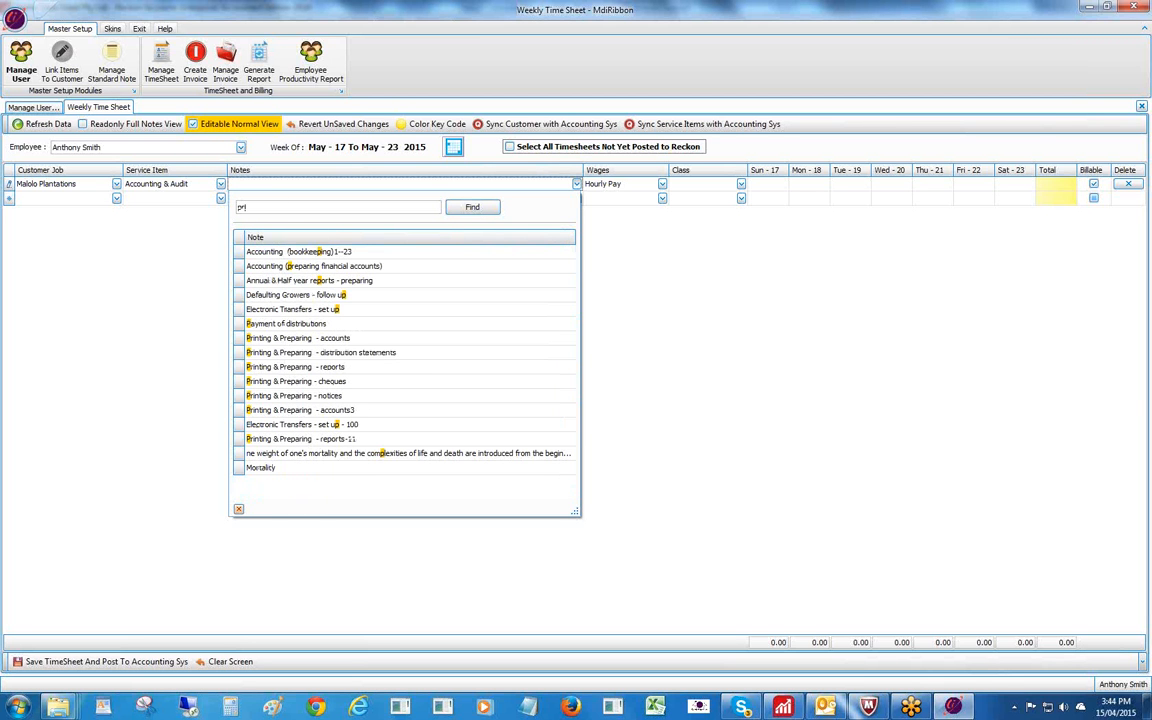
text(r)
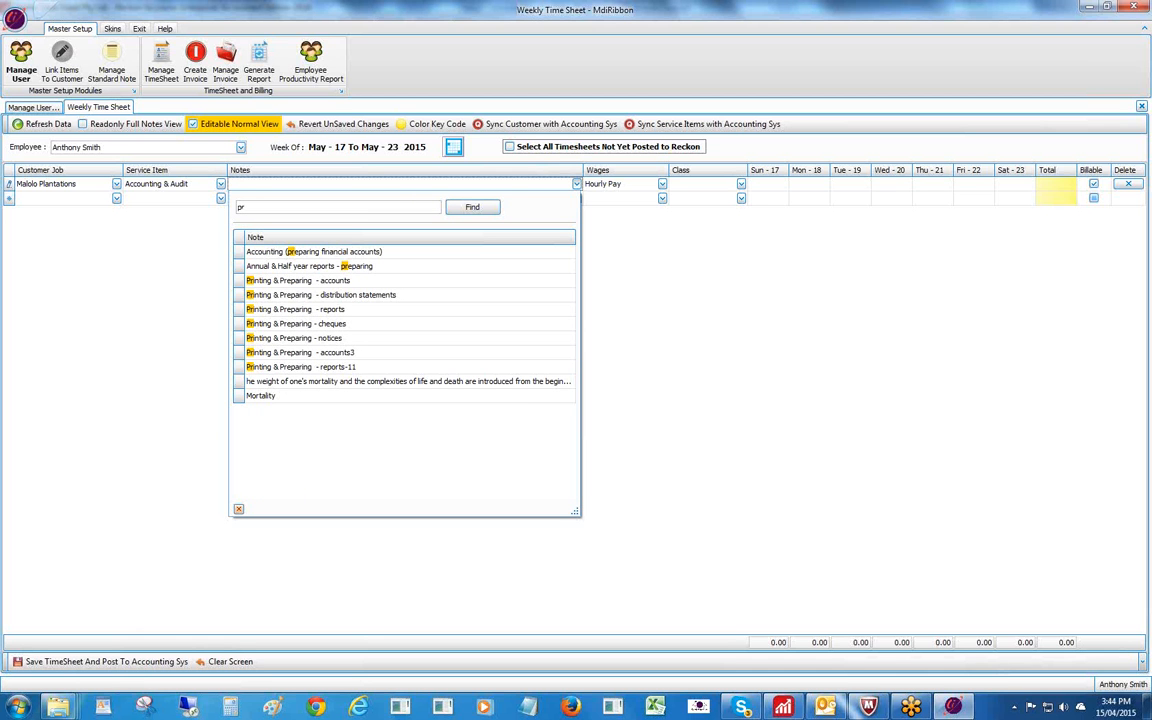
double_click(256, 281)
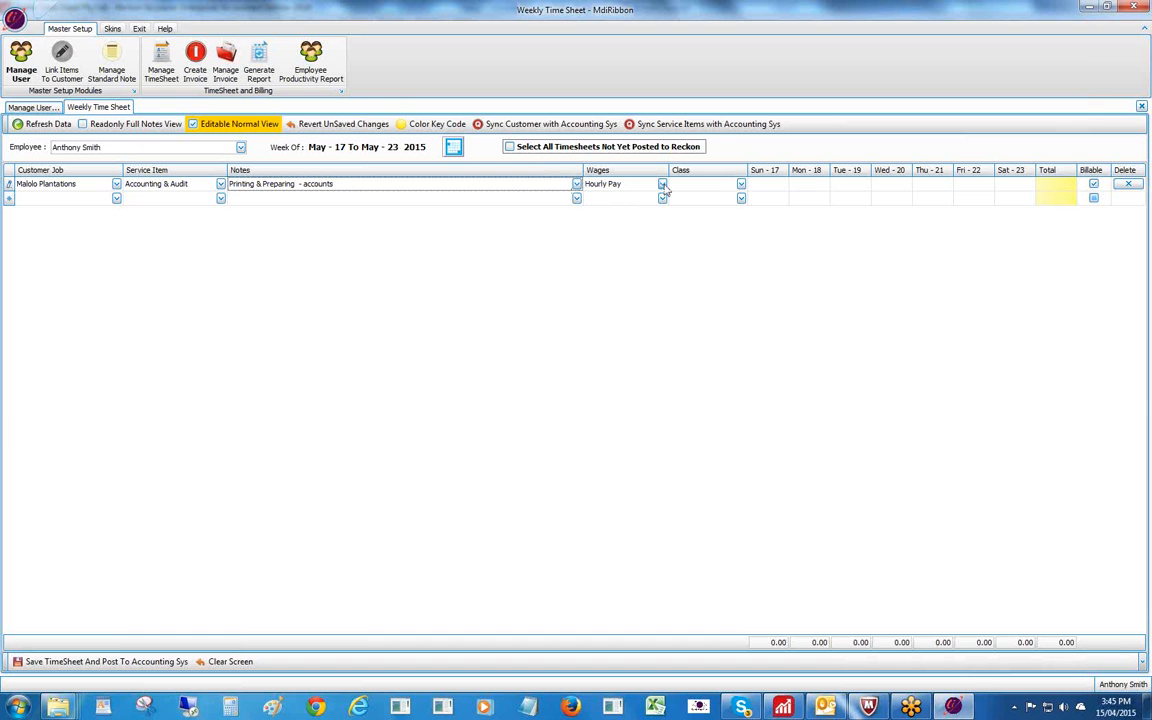
Assign class DIV 9 to the Maiolo Plantations row.
click(730, 187)
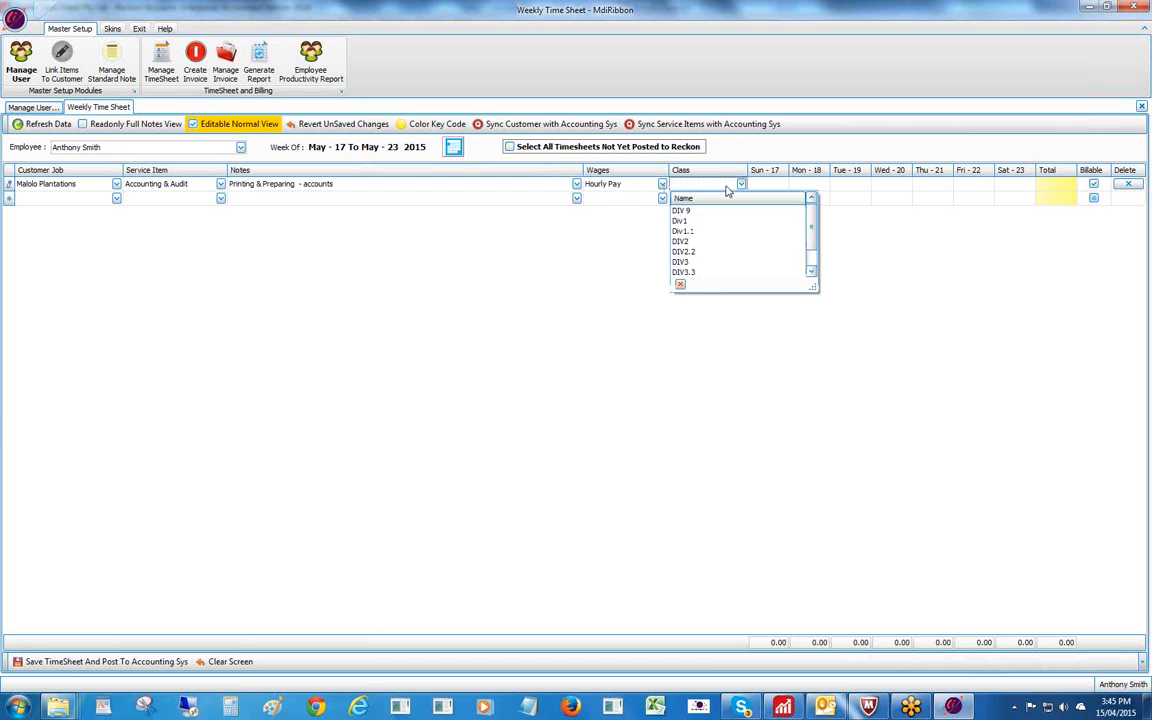
click(686, 212)
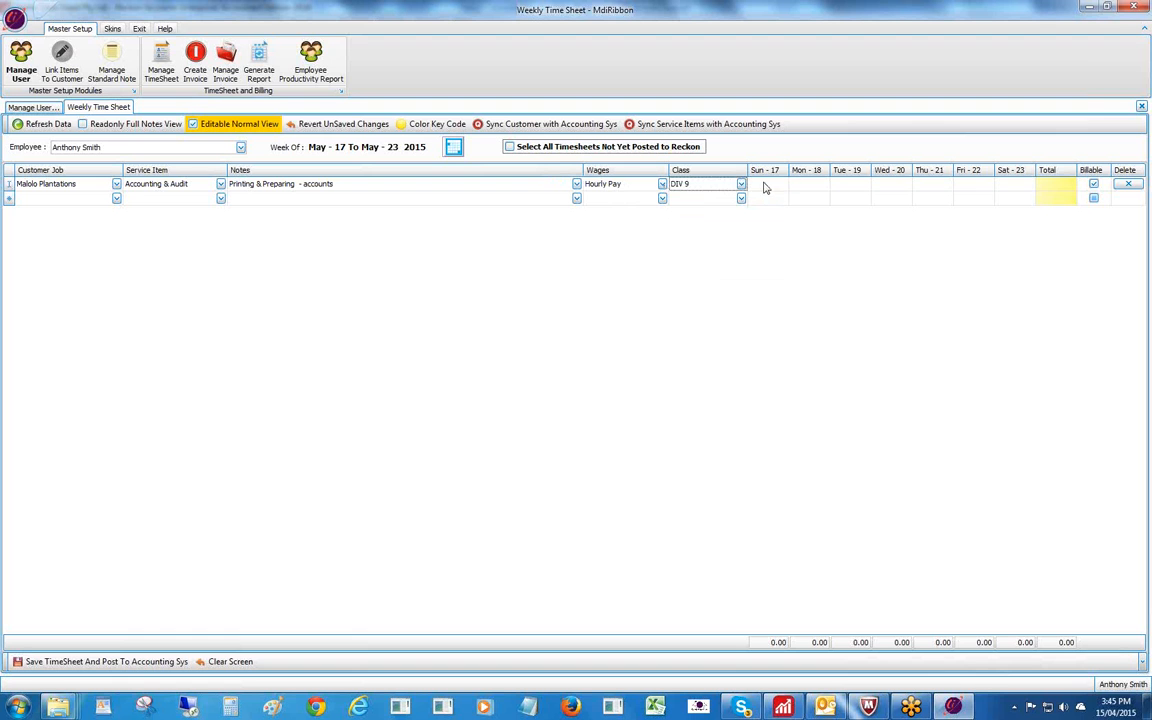
click(766, 186)
Enter Sunday–Saturday hours 2, 2, 3, 2, 2, 3, 2, totalling 16.00.
text(2)
key(Tab)
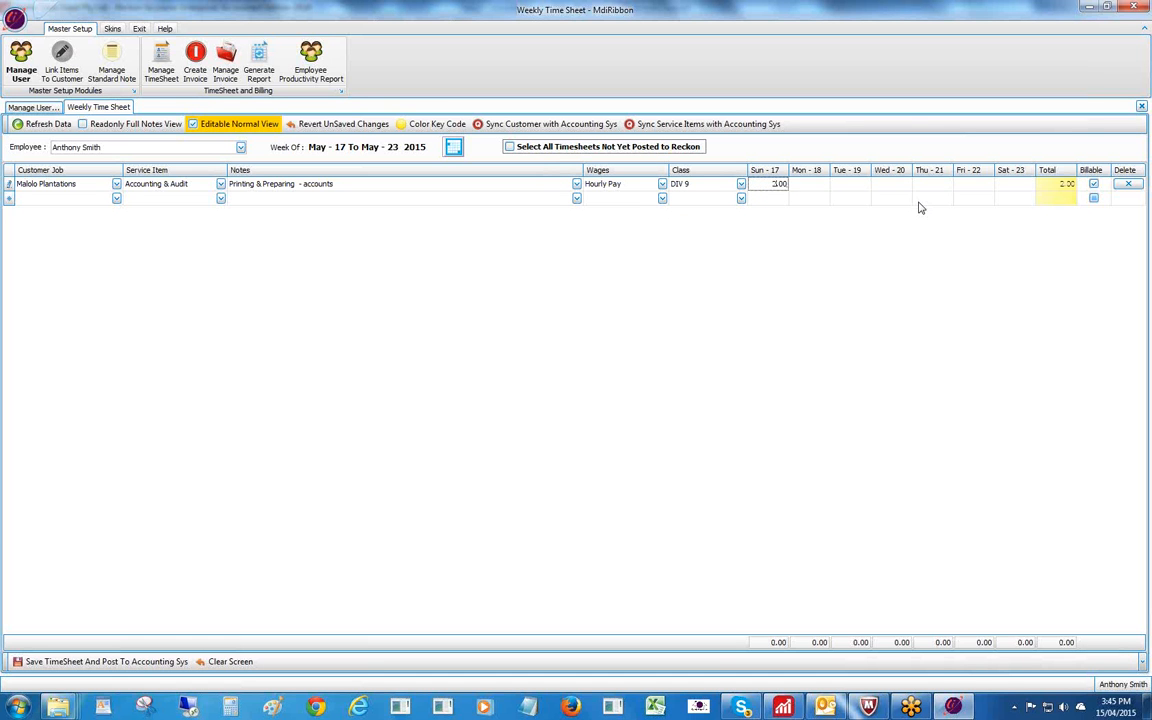
text(2)
key(Tab)
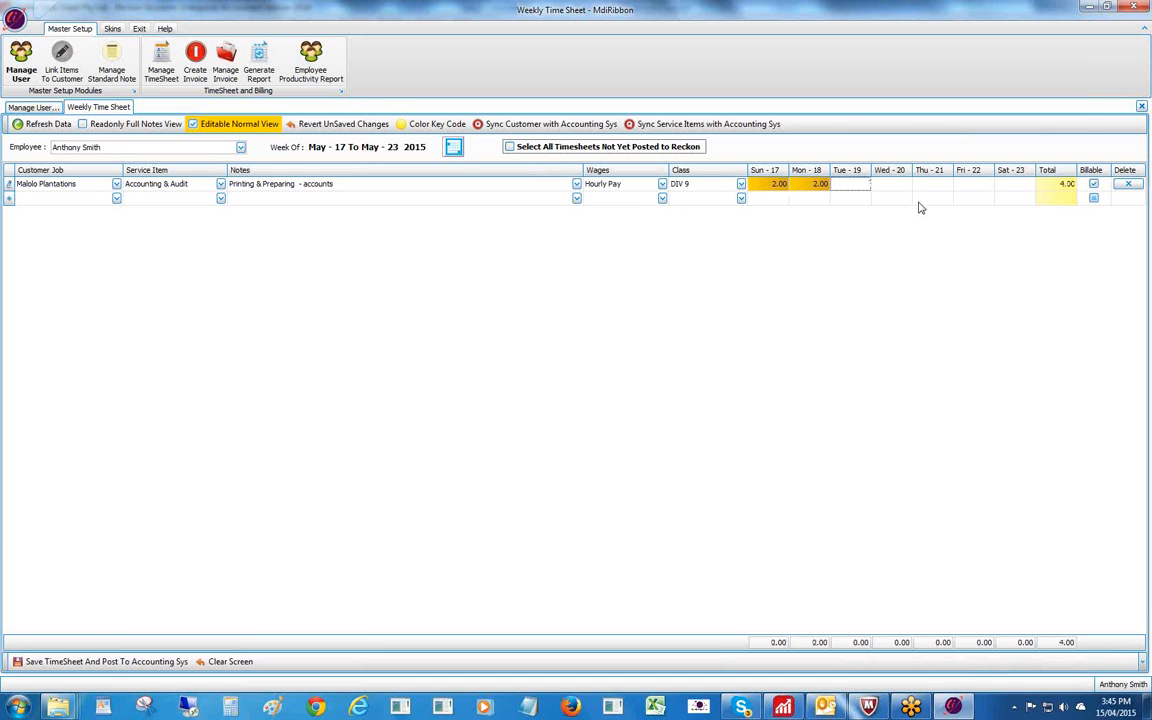
text(3)
key(Tab)
text(2)
key(Tab)
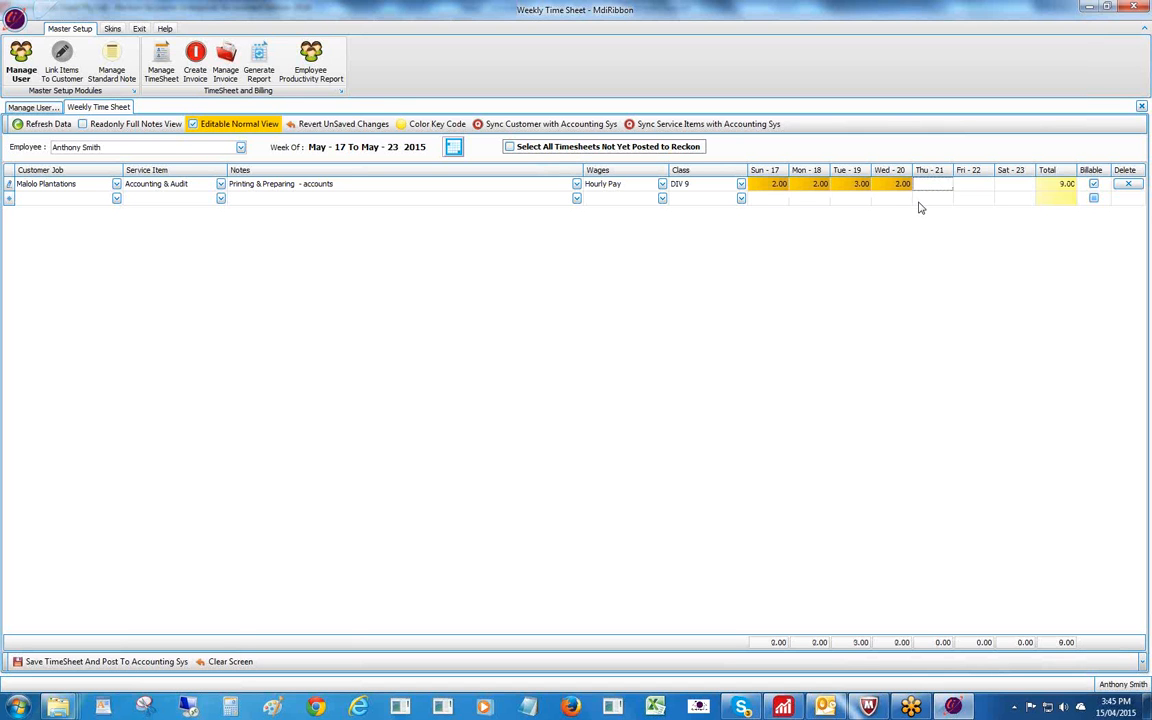
text(2)
key(Tab)
text(3)
text(2)
key(Tab)
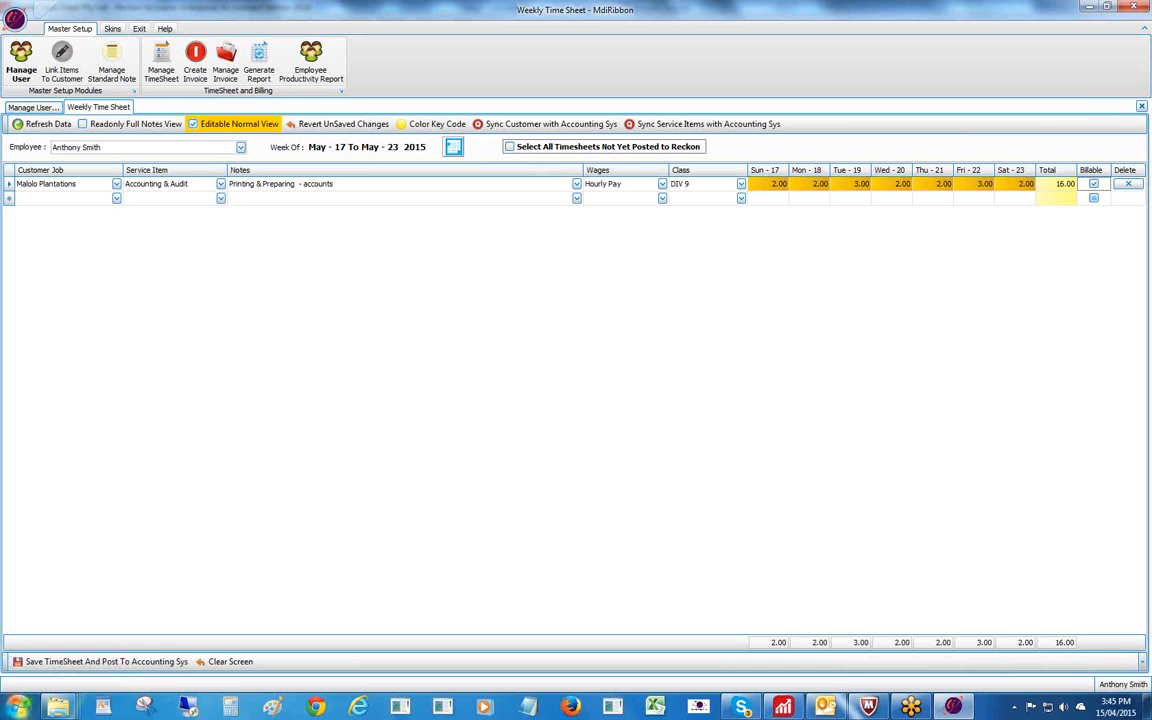
Save the Maiolo Plantations timesheet, post it to Reckon, and review the colour key legend.
click(37, 662)
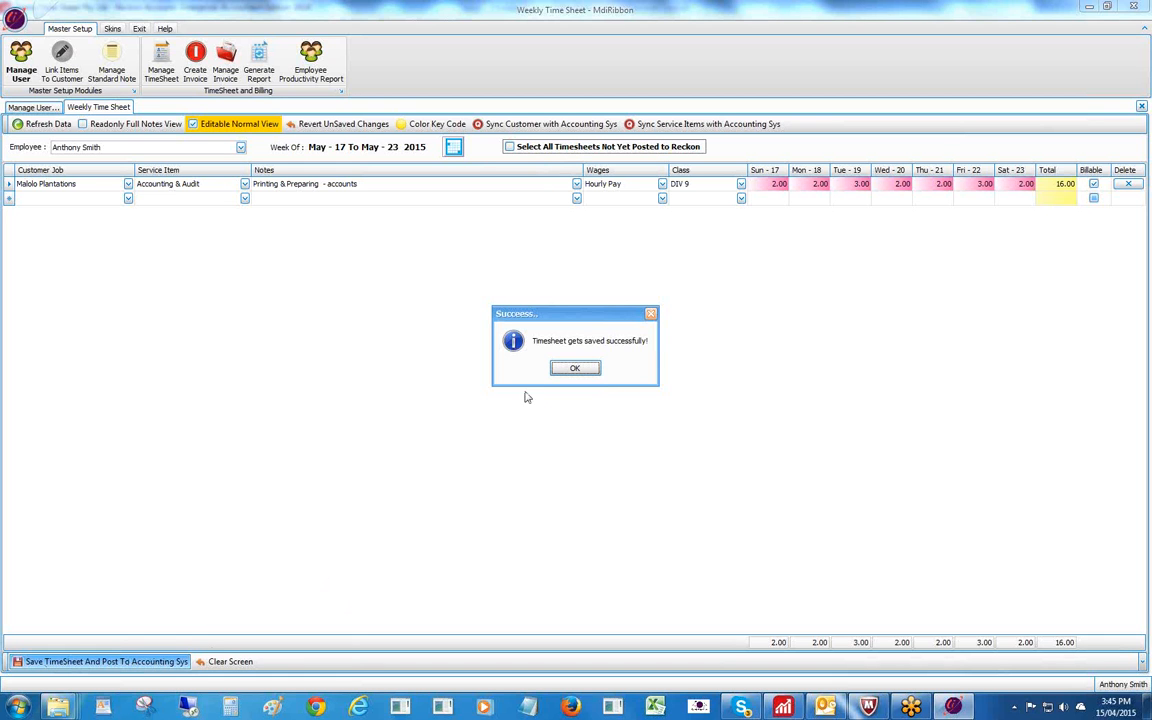
click(573, 368)
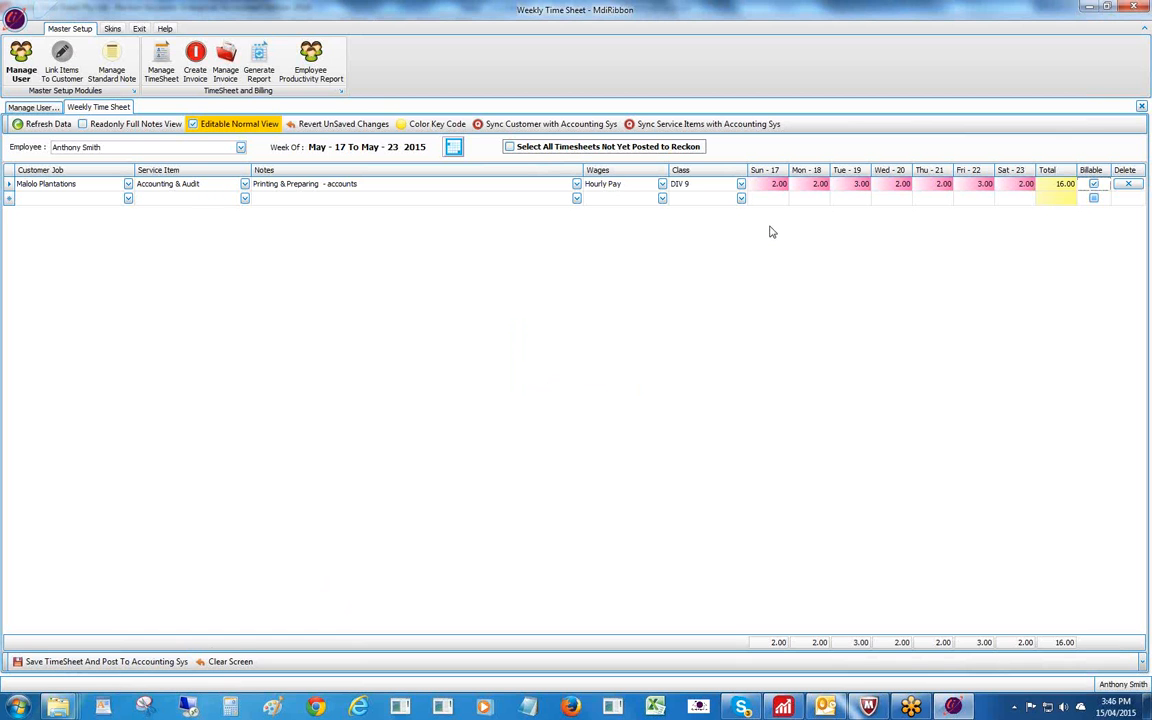
click(436, 125)
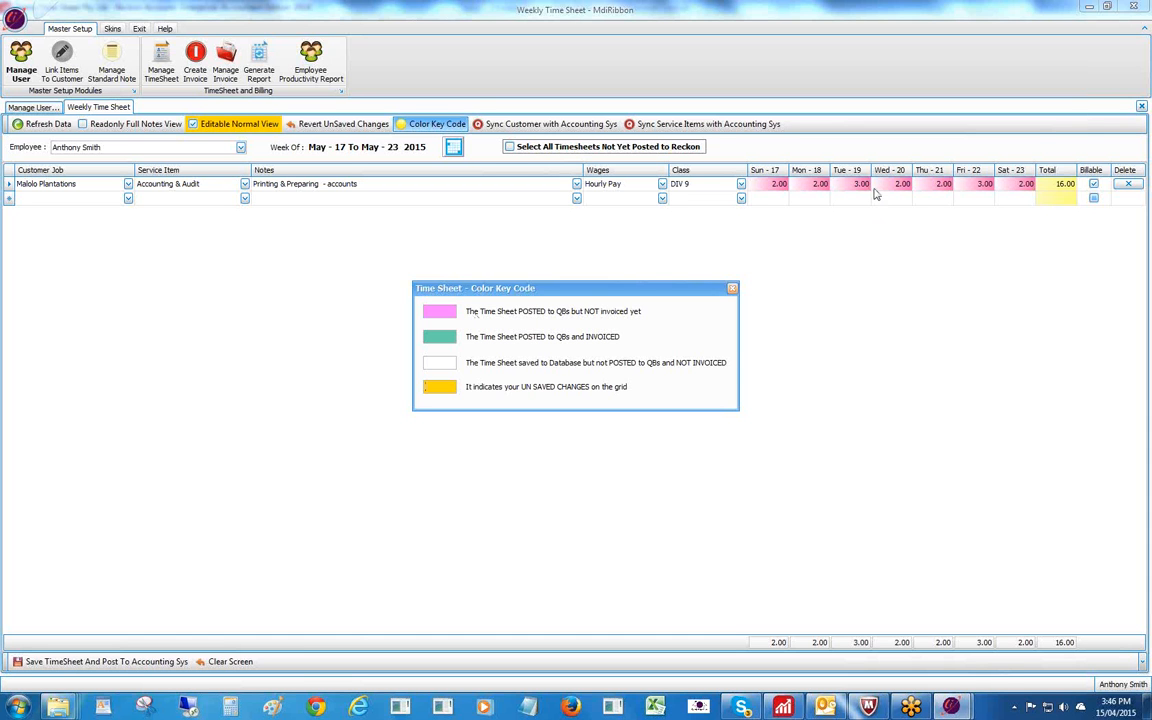
click(732, 288)
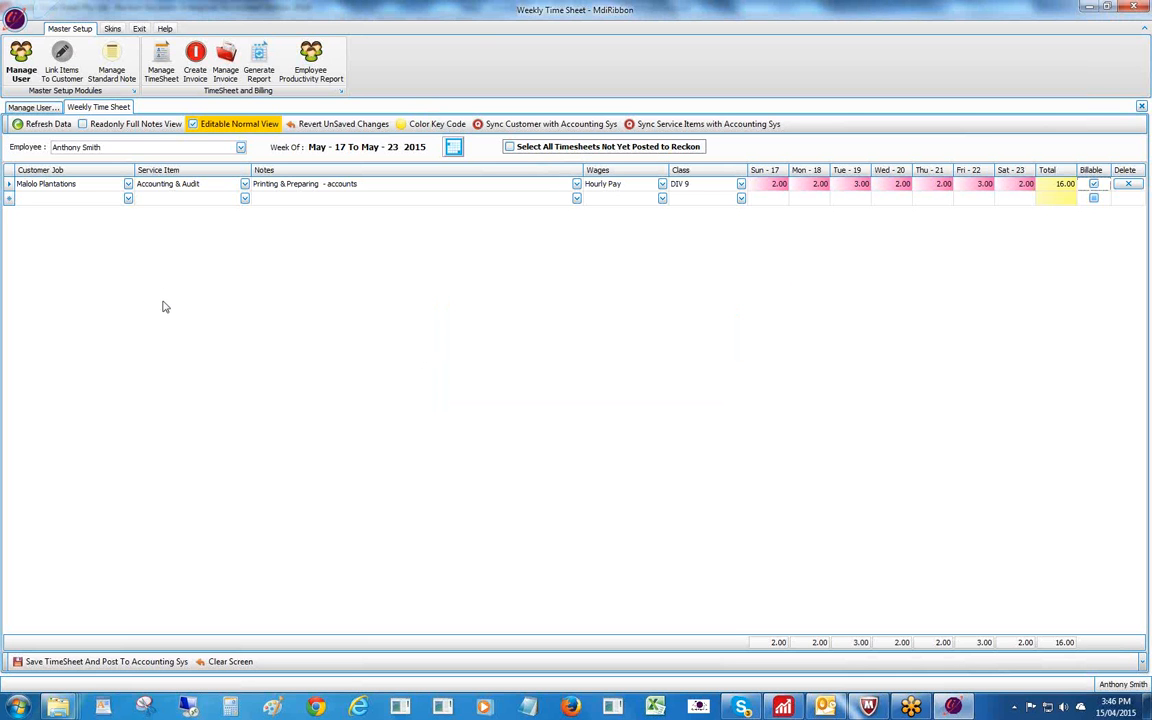
click(127, 199)
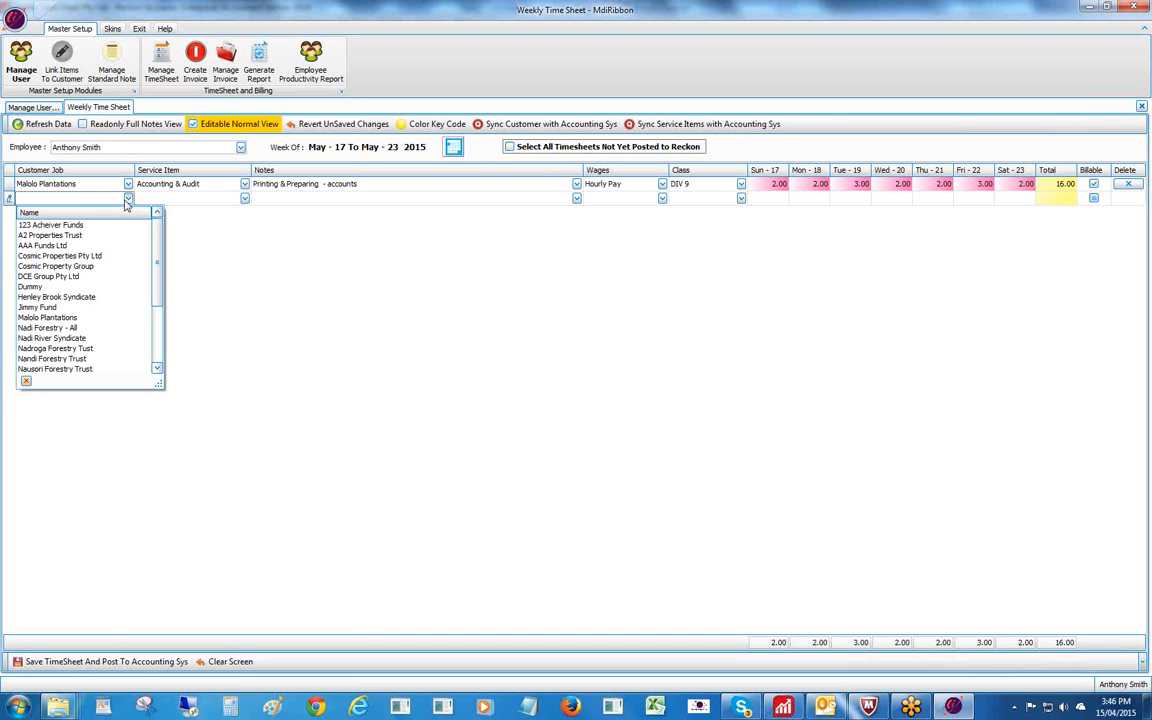
Fill the second row with customer 123 Acheiver Funds and service item Accounting & Audit (Hourly Pay).
click(88, 226)
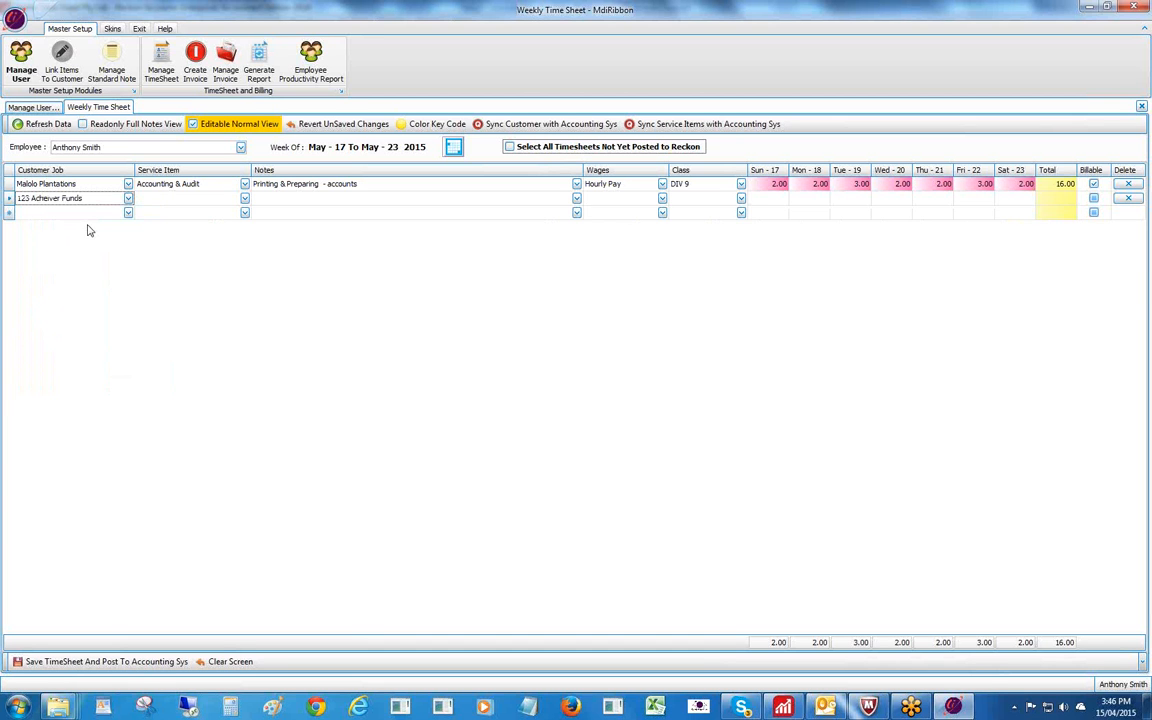
click(172, 200)
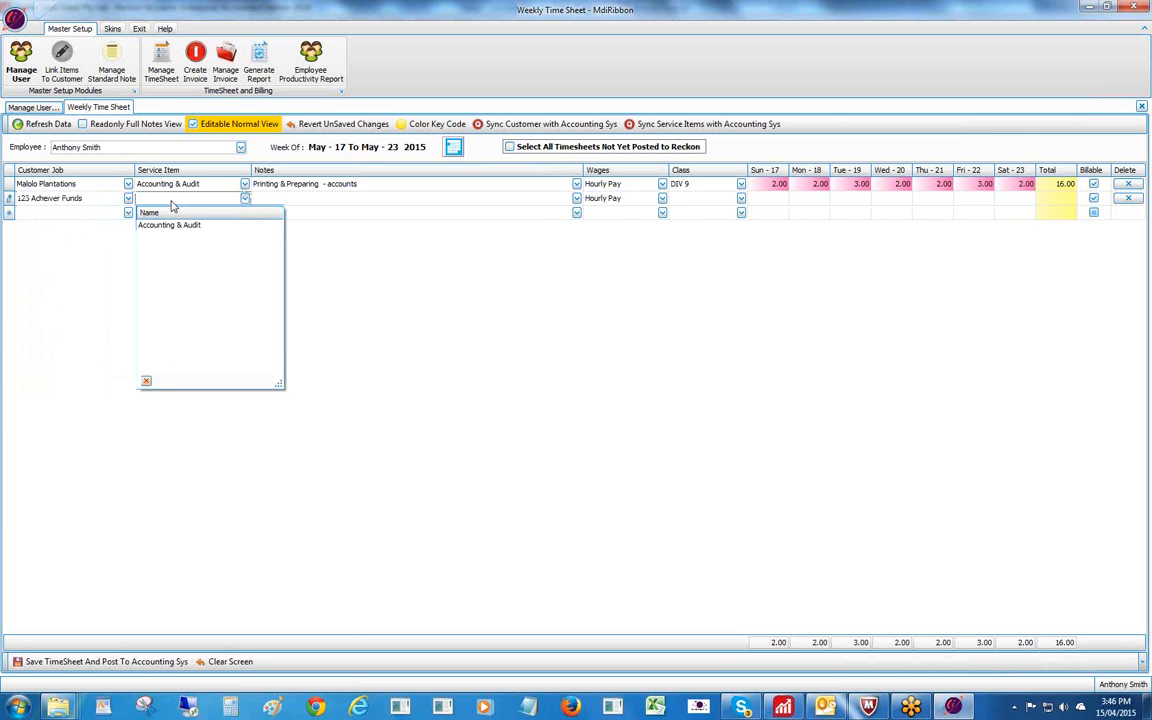
click(171, 225)
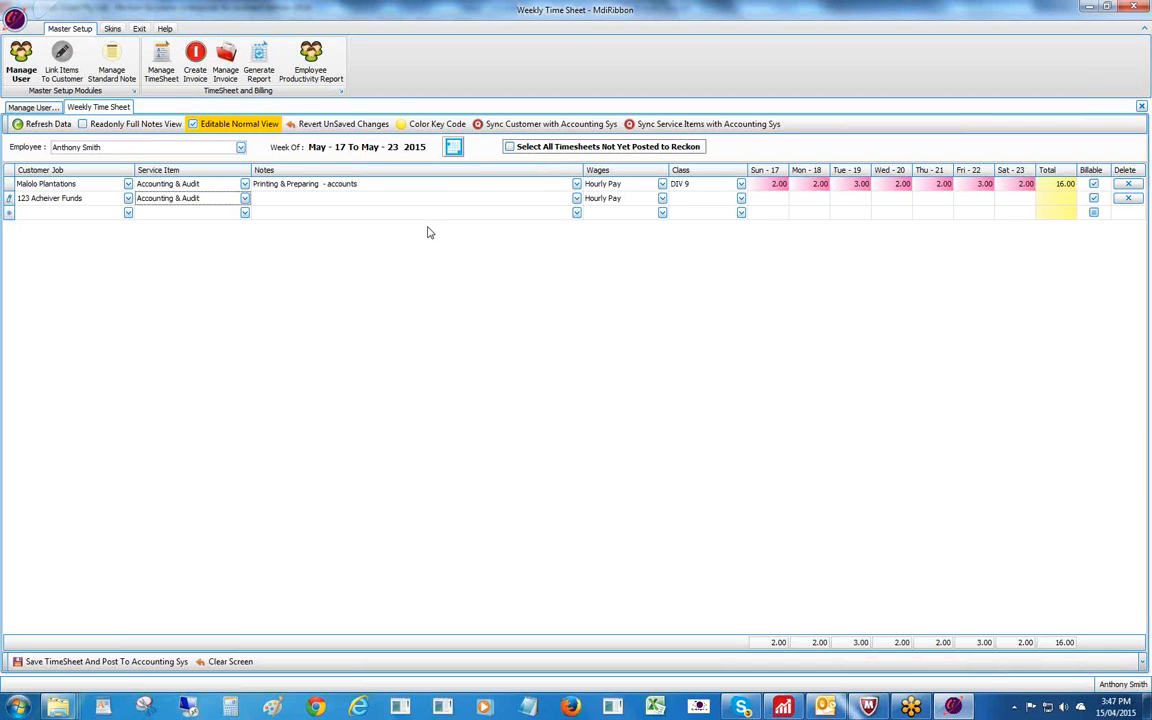
Give the 123 Acheiver Funds row the standard note 'Accounting - Establishing systems' and save it.
click(310, 201)
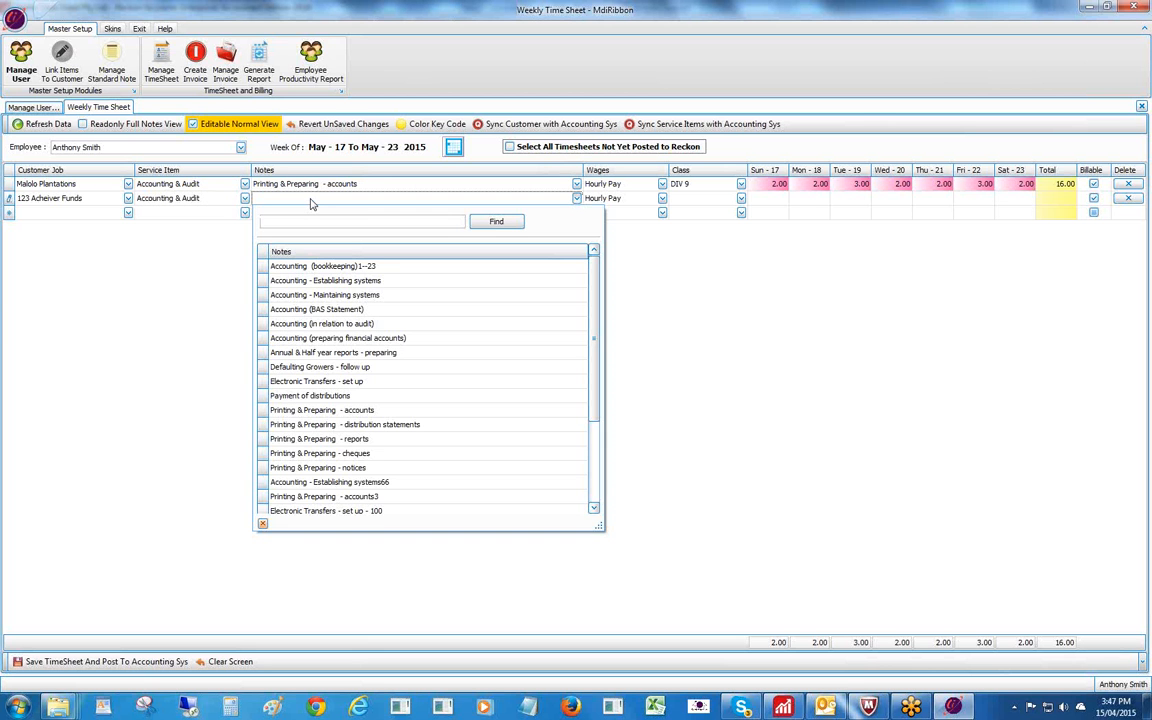
click(310, 203)
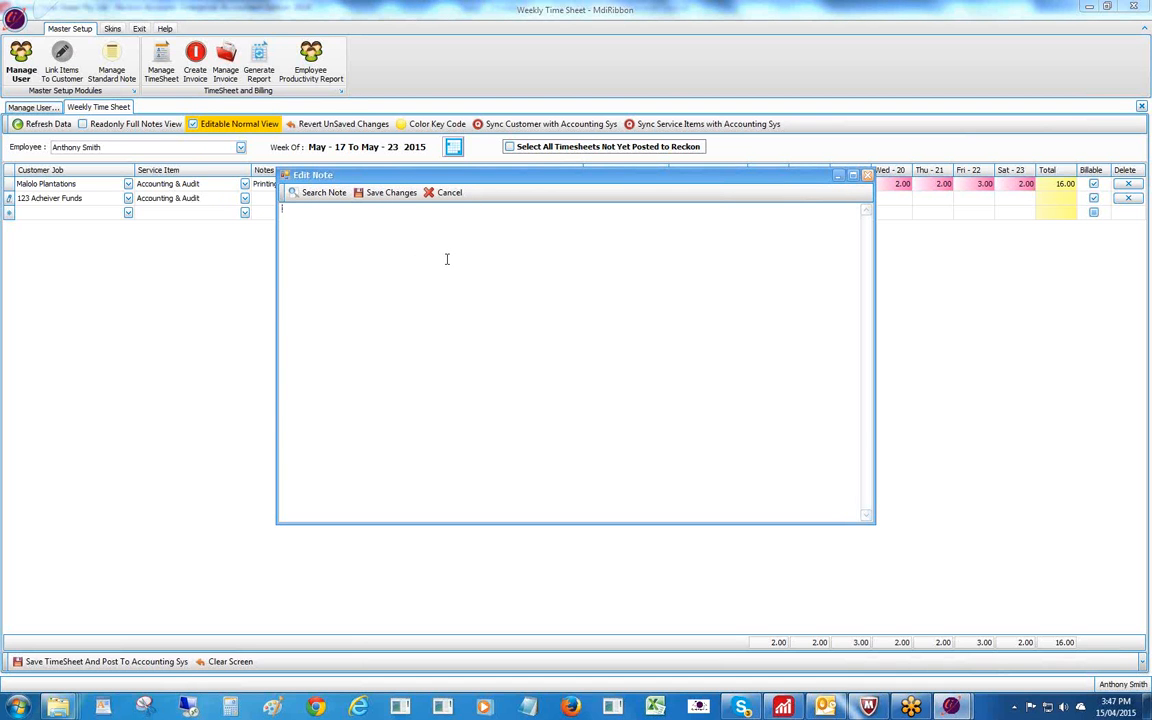
click(318, 193)
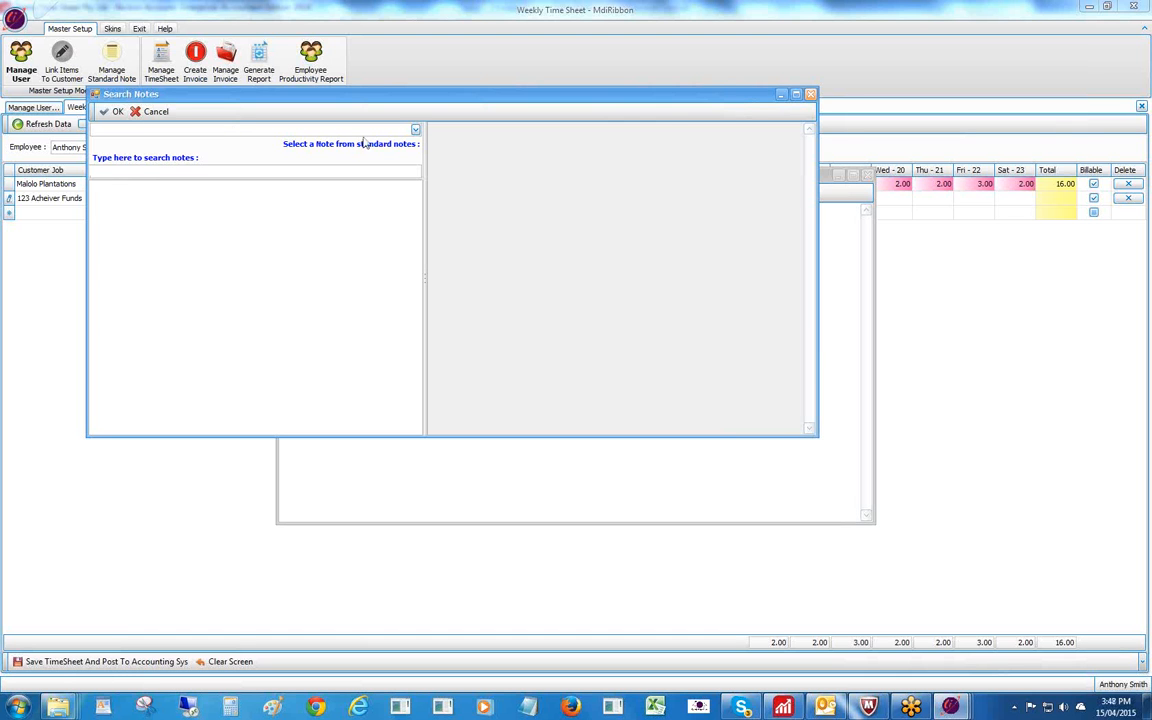
click(415, 131)
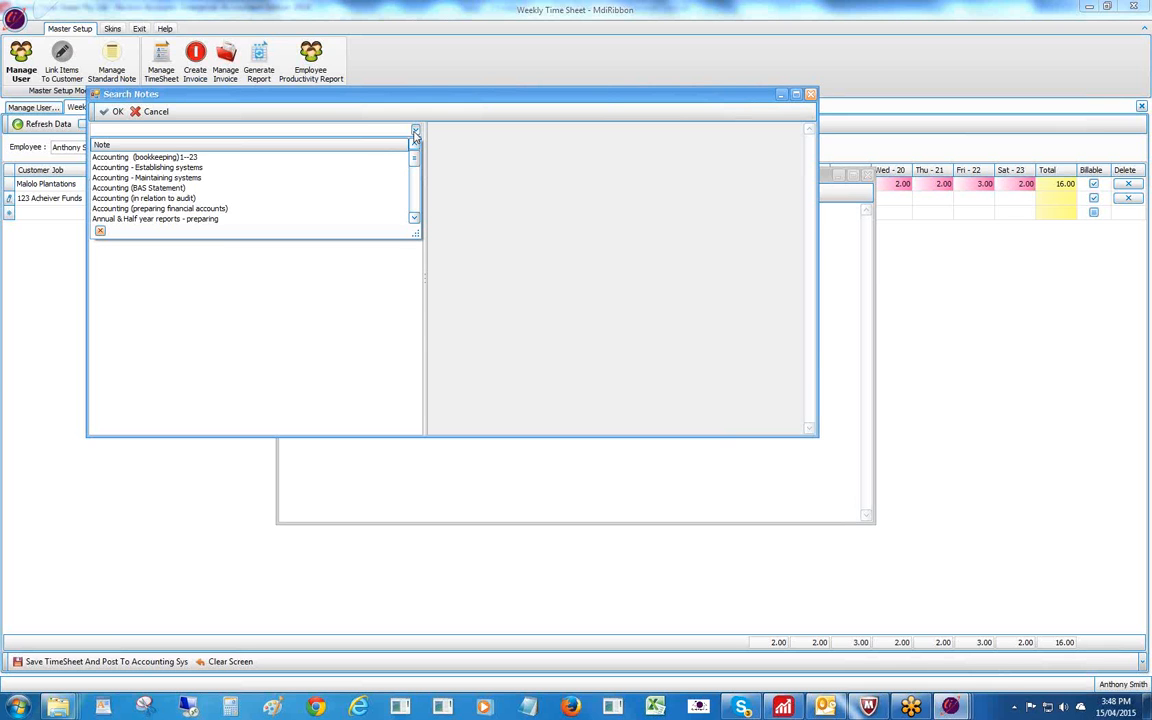
mouse_move(414, 158)
mouse_down()
mouse_move(415, 187)
mouse_move(414, 154)
mouse_up()
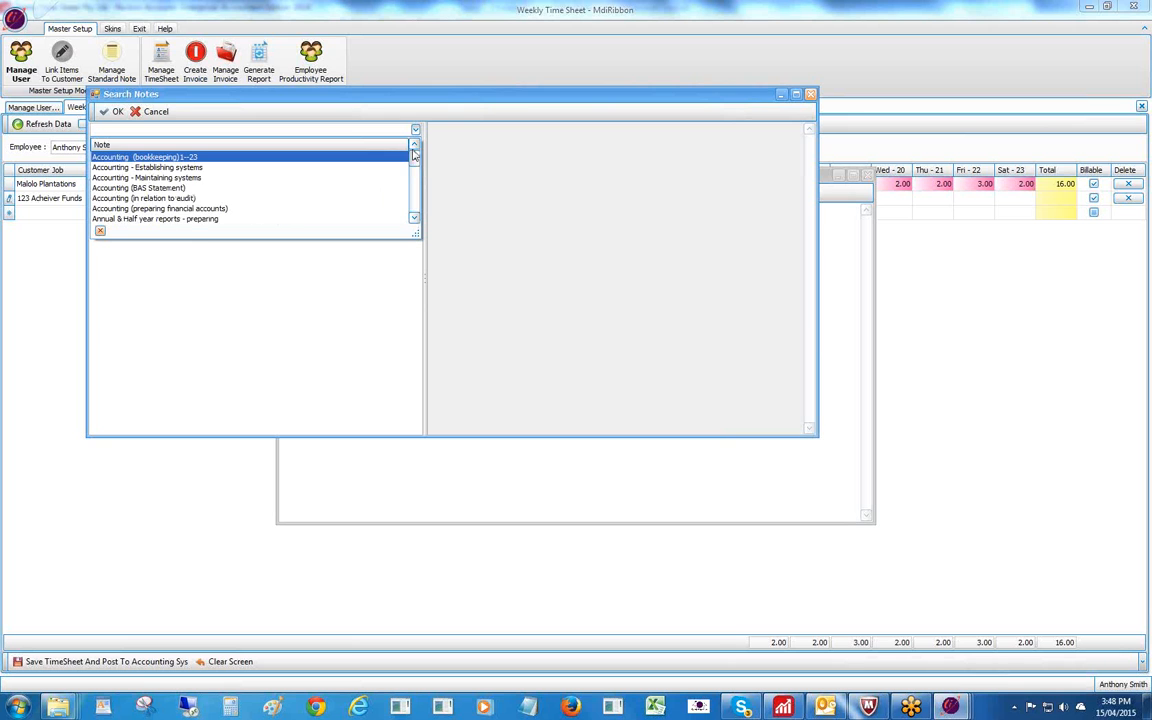
click(190, 168)
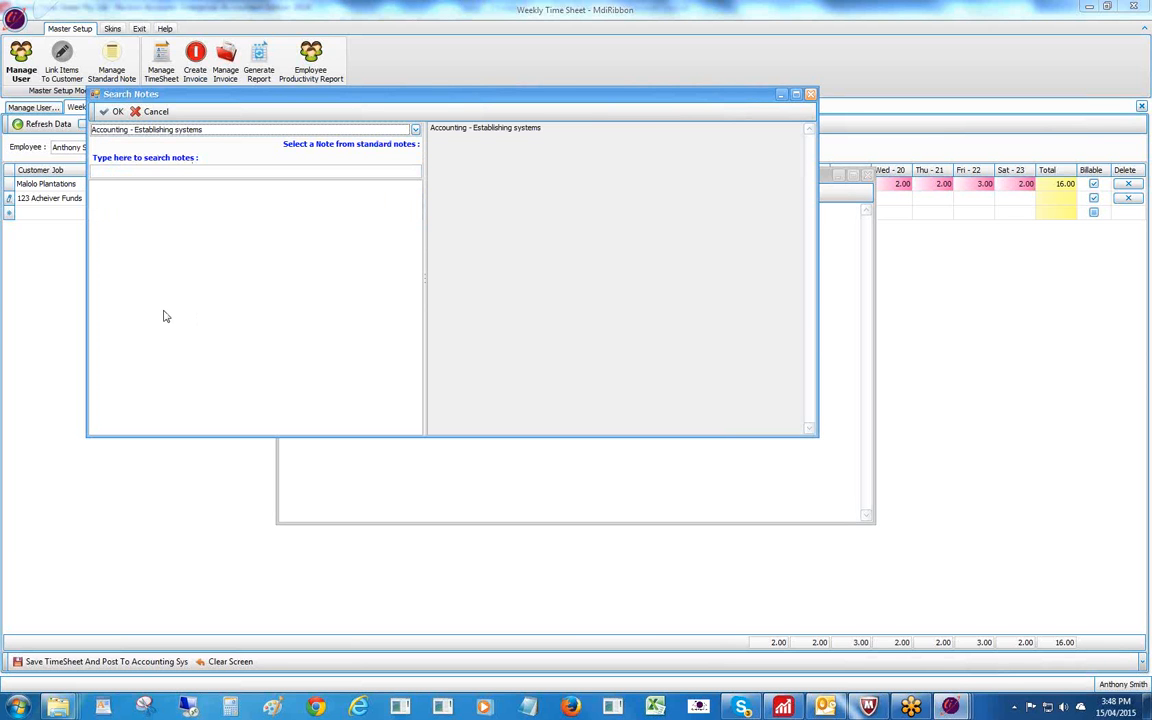
click(110, 111)
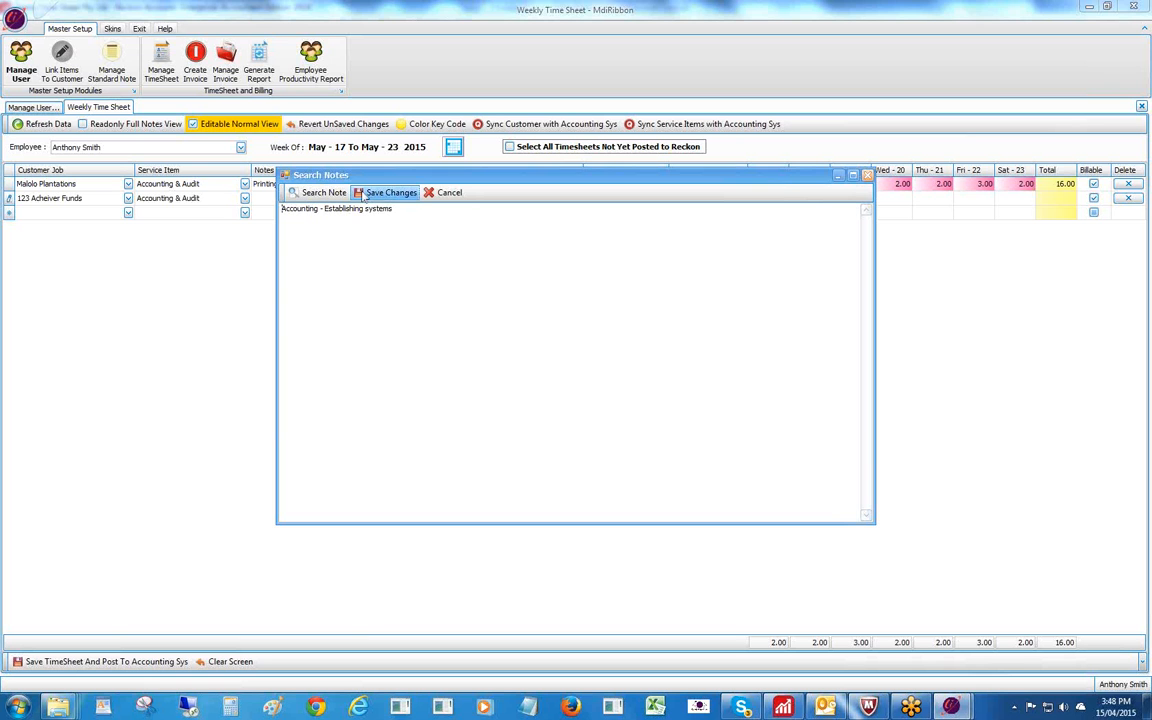
click(370, 192)
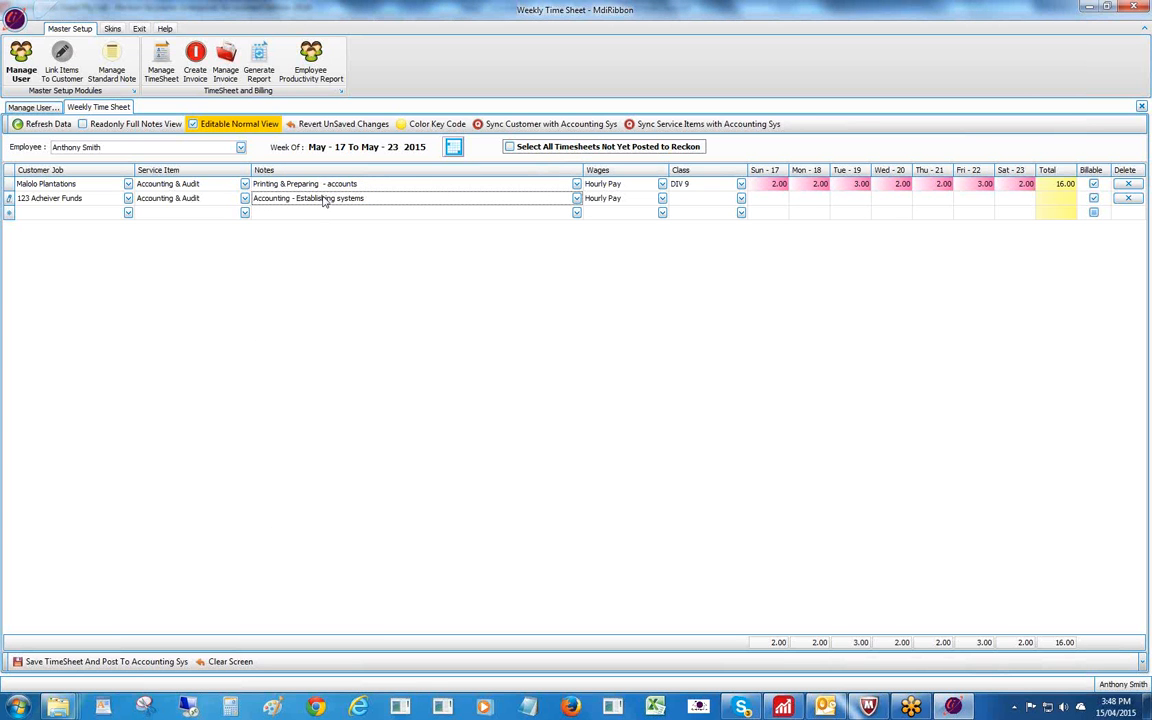
Set the 123 Acheiver Funds row's class to Div1 and enter 3 hours for each day, Sunday to Saturday.
click(700, 198)
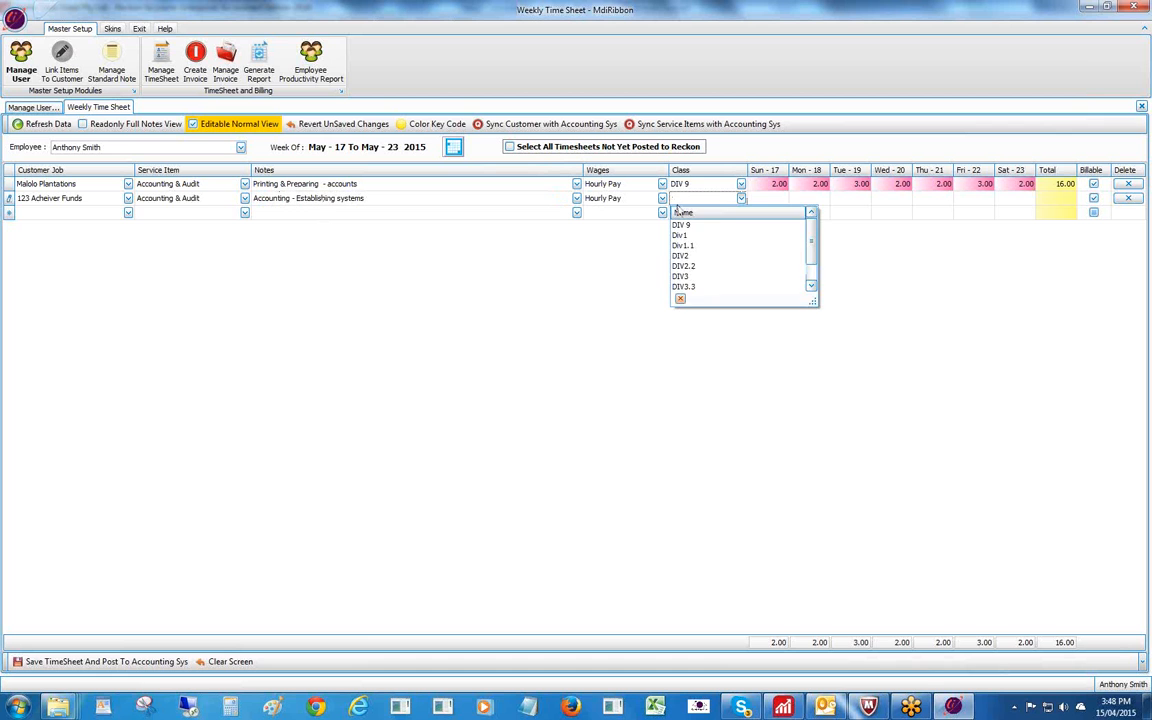
click(686, 236)
click(764, 198)
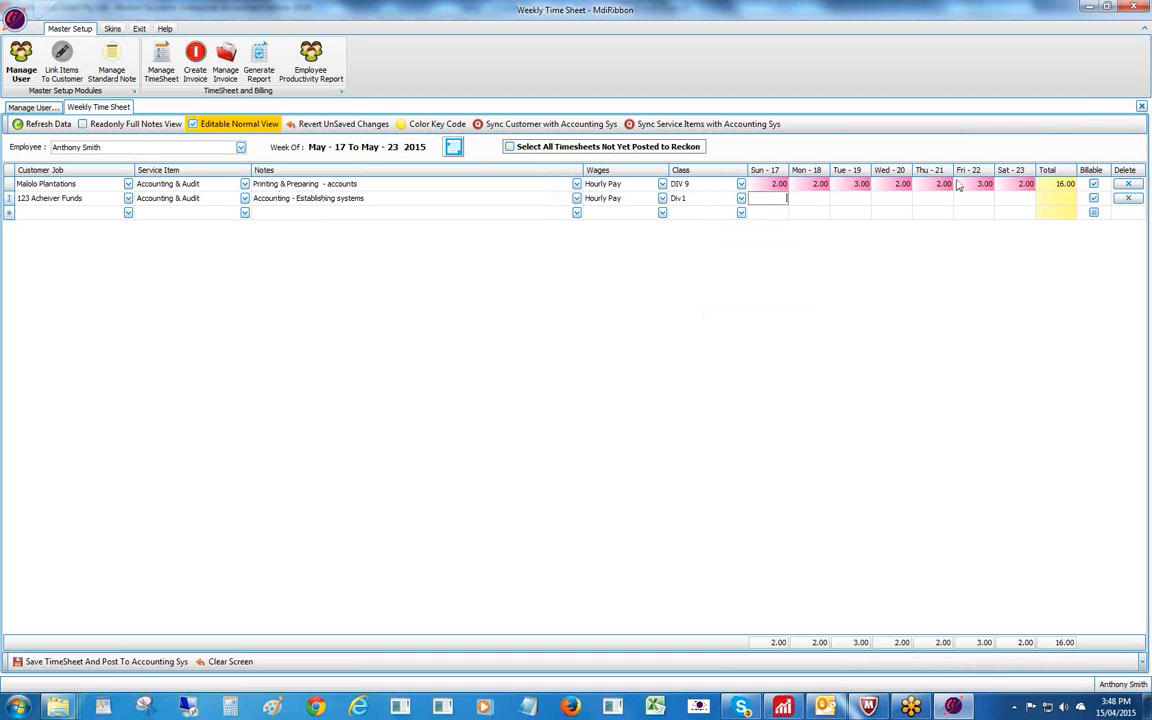
text(3)
key(Tab)
text(3)
key(Tab)
text(3)
key(Tab)
text(3)
key(Tab)
key(3)
key(Tab)
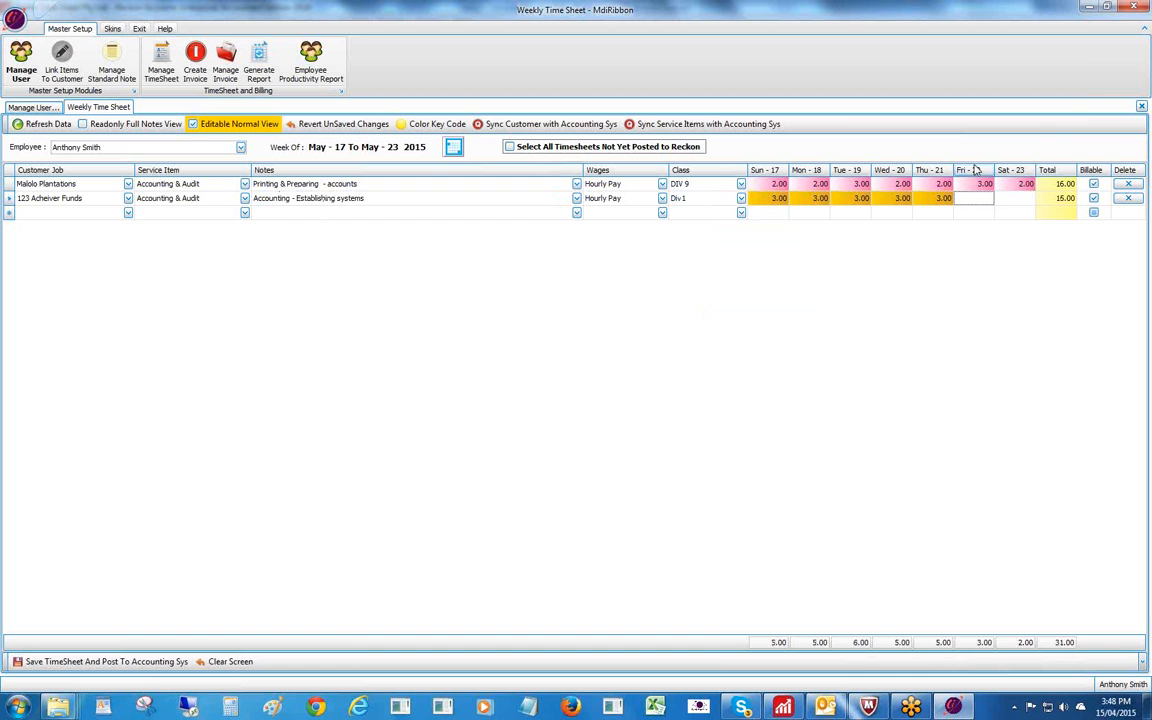
text(3)
key(Tab)
text(3)
key(Tab)
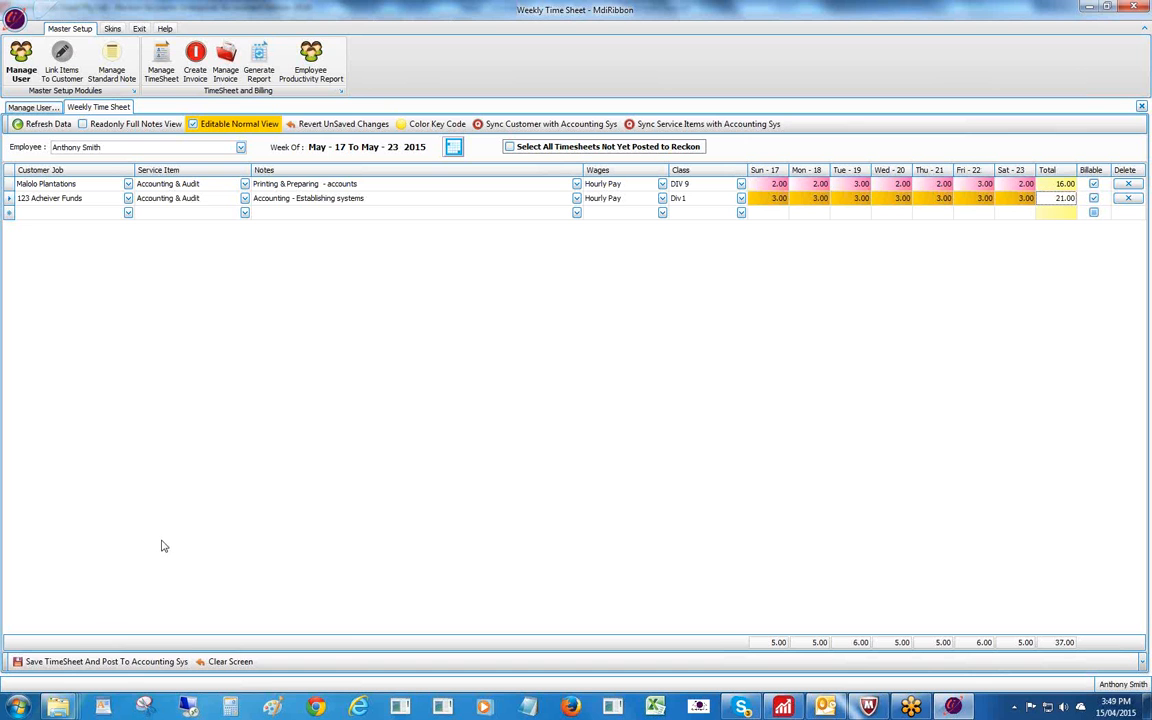
Save the timesheet and post it to the accounting system, confirming the success message.
click(68, 662)
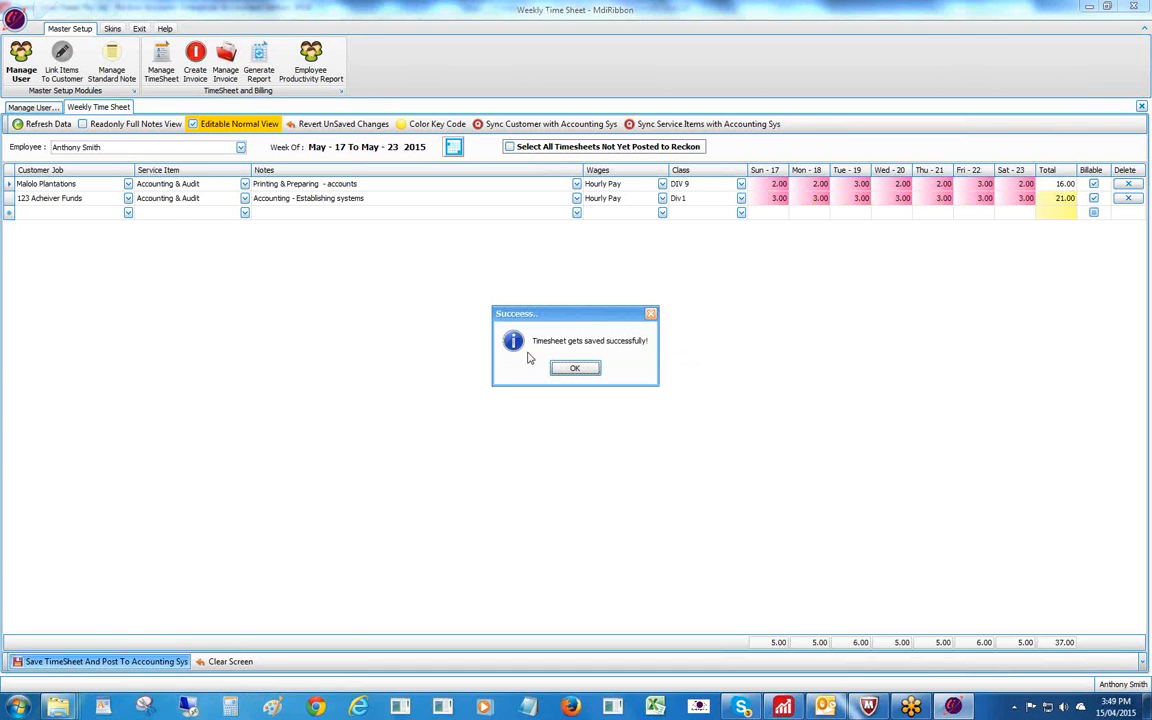
click(575, 367)
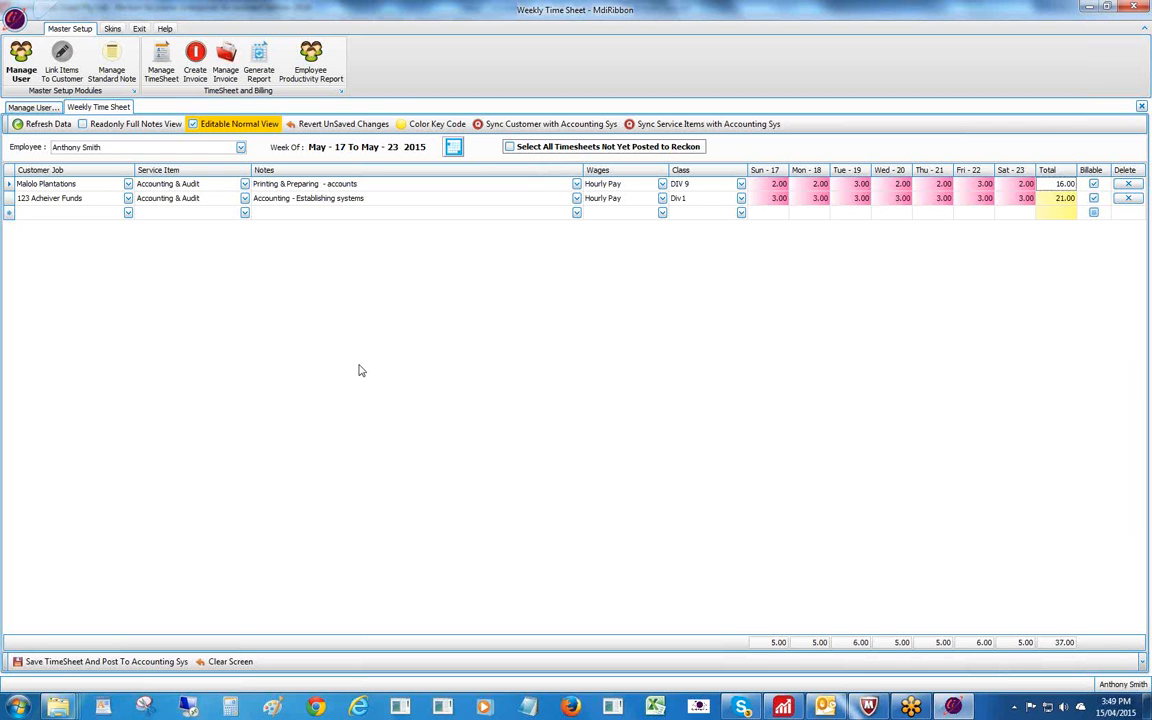
click(128, 212)
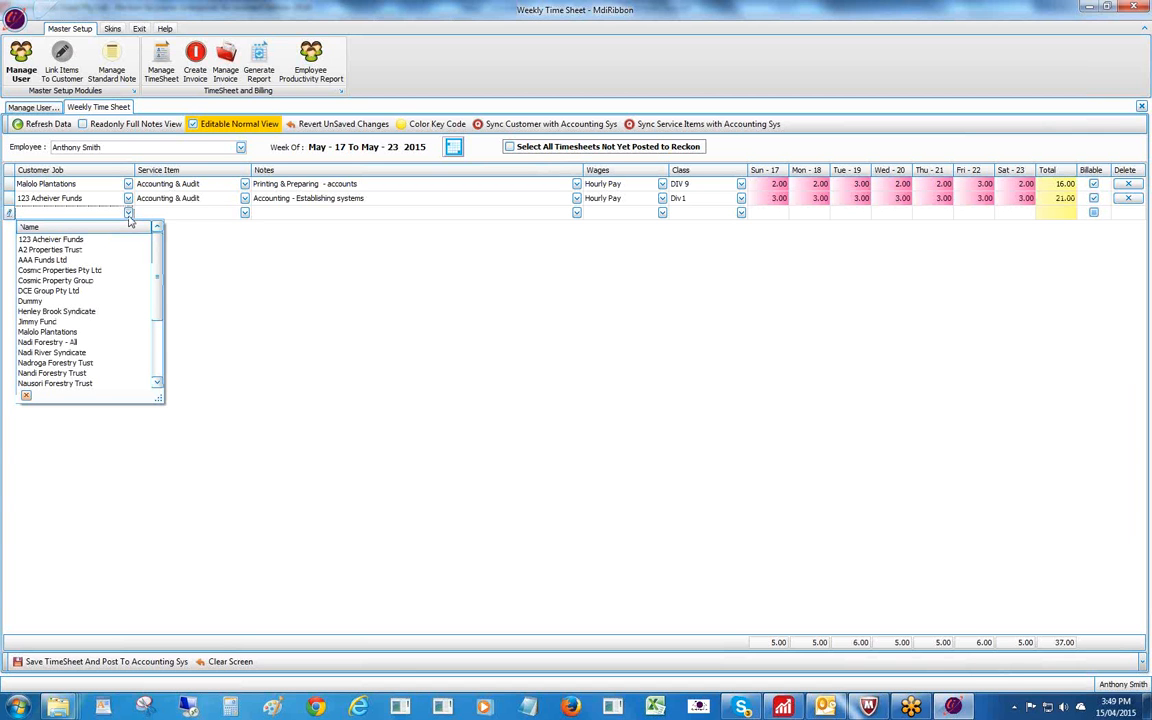
Add a row for A2 Properties Trust with service item AI Aboriginal Site Obl.
click(50, 249)
click(160, 220)
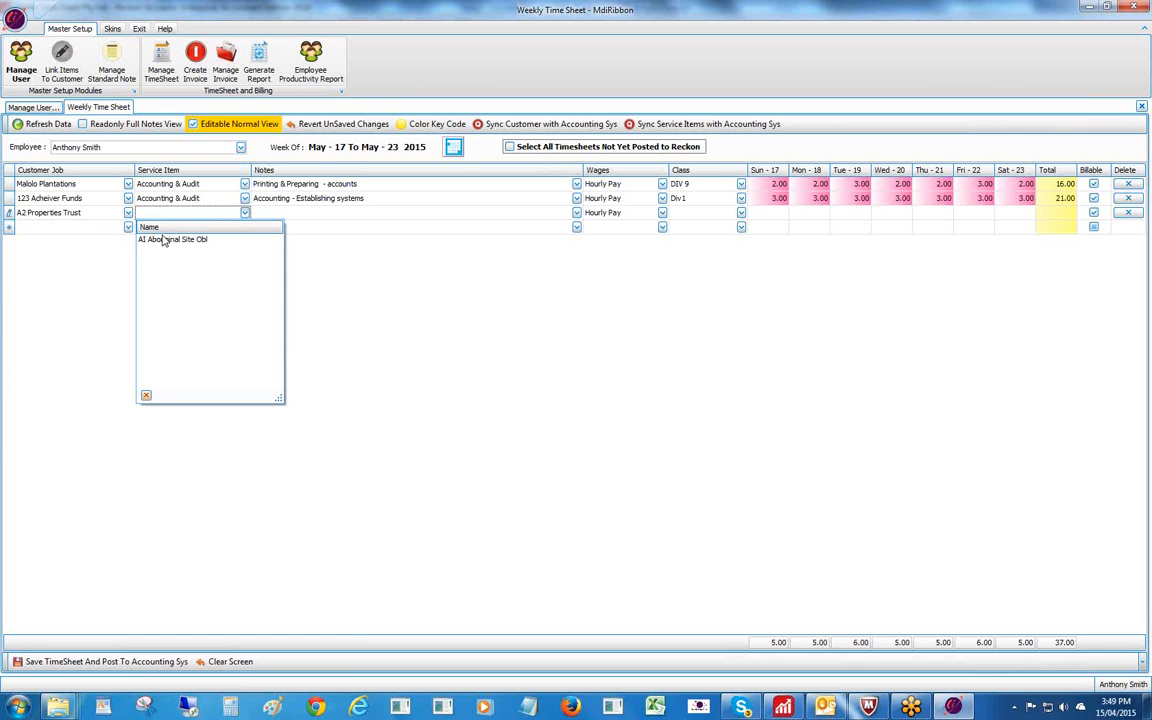
click(165, 240)
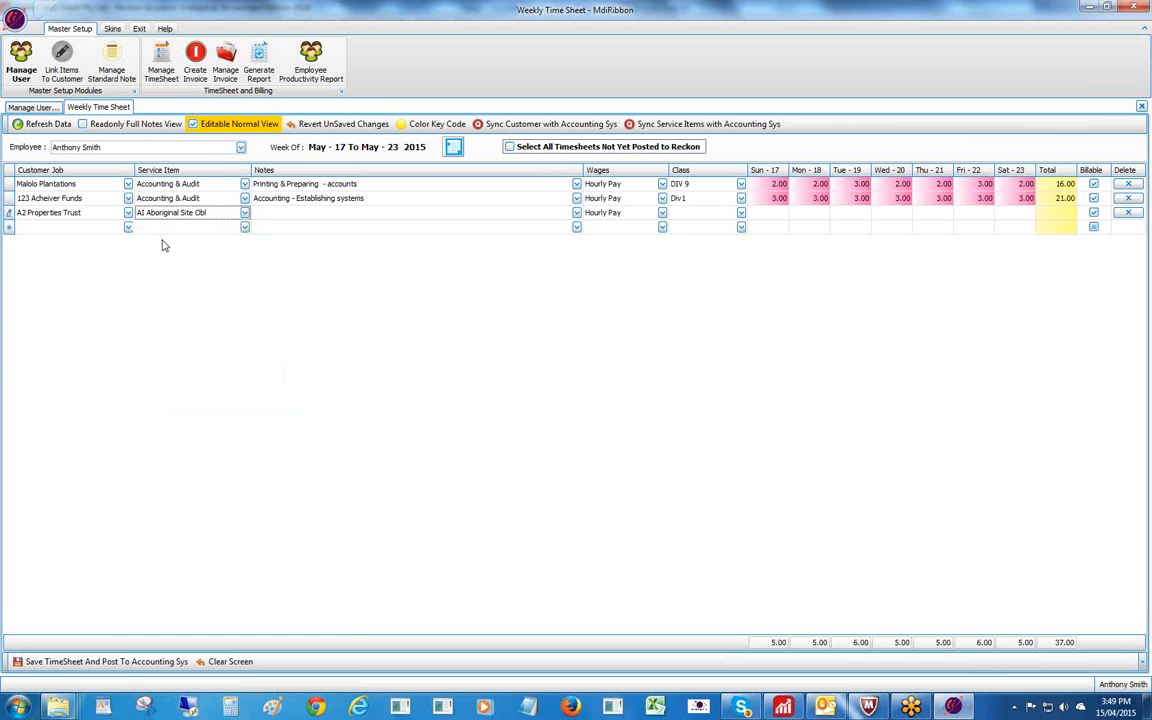
click(290, 215)
double_click(290, 214)
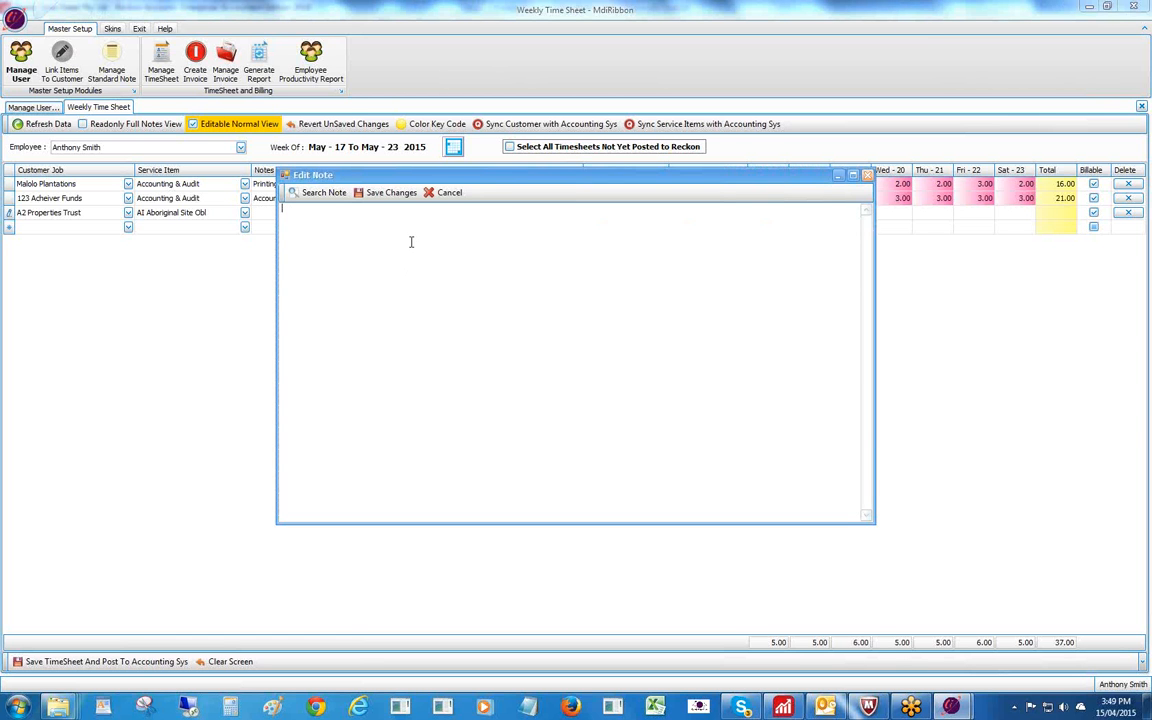
Move the empty note editor aside and switch to Firefox.
drag(465, 182, 432, 187)
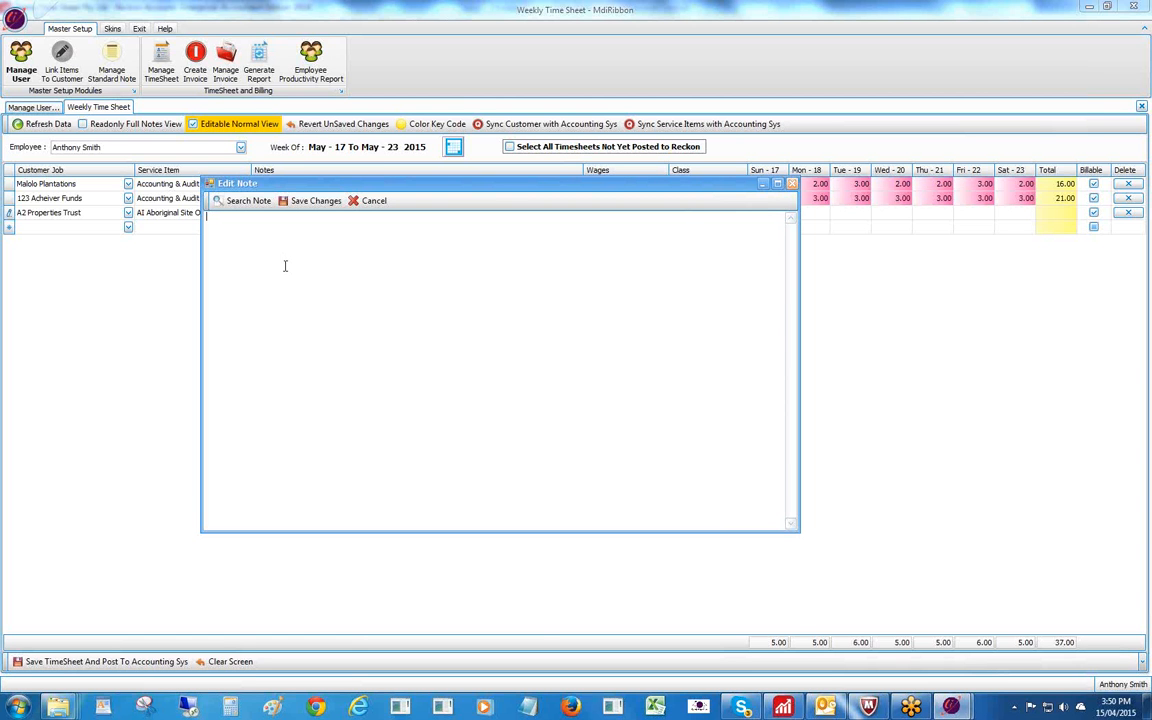
click(572, 707)
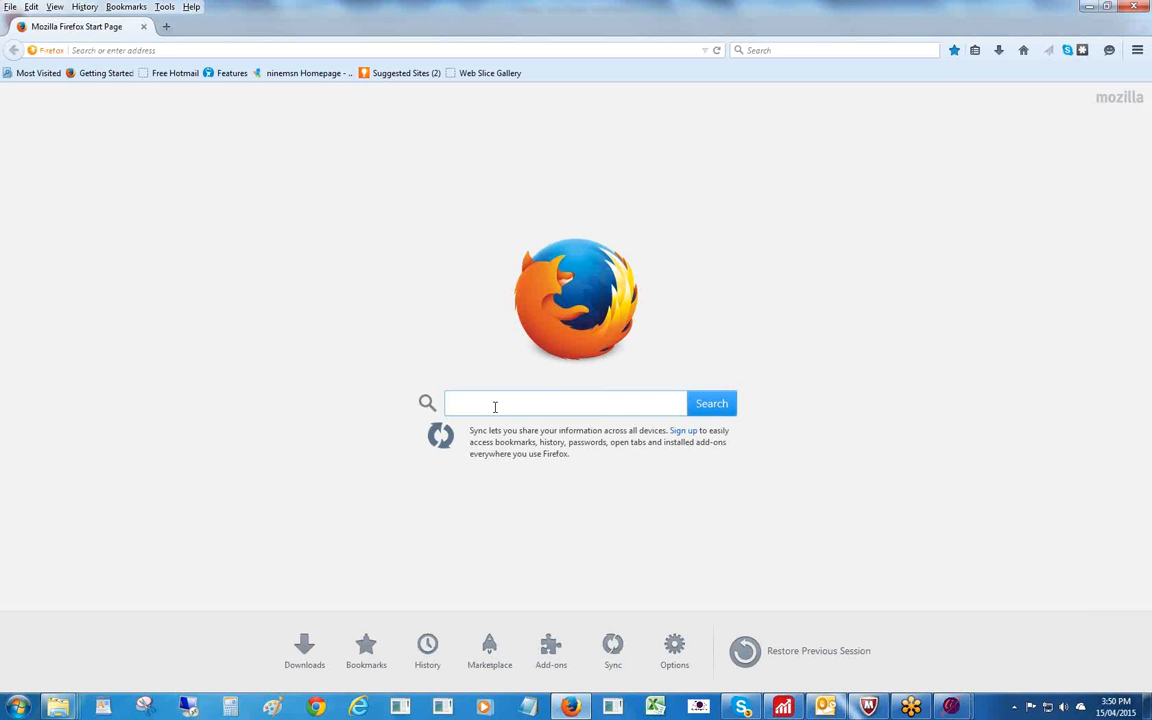
Search 'essays on hamlet' and copy the Mortality section from the CliffsNotes Hamlet Major Themes page.
text(ess)
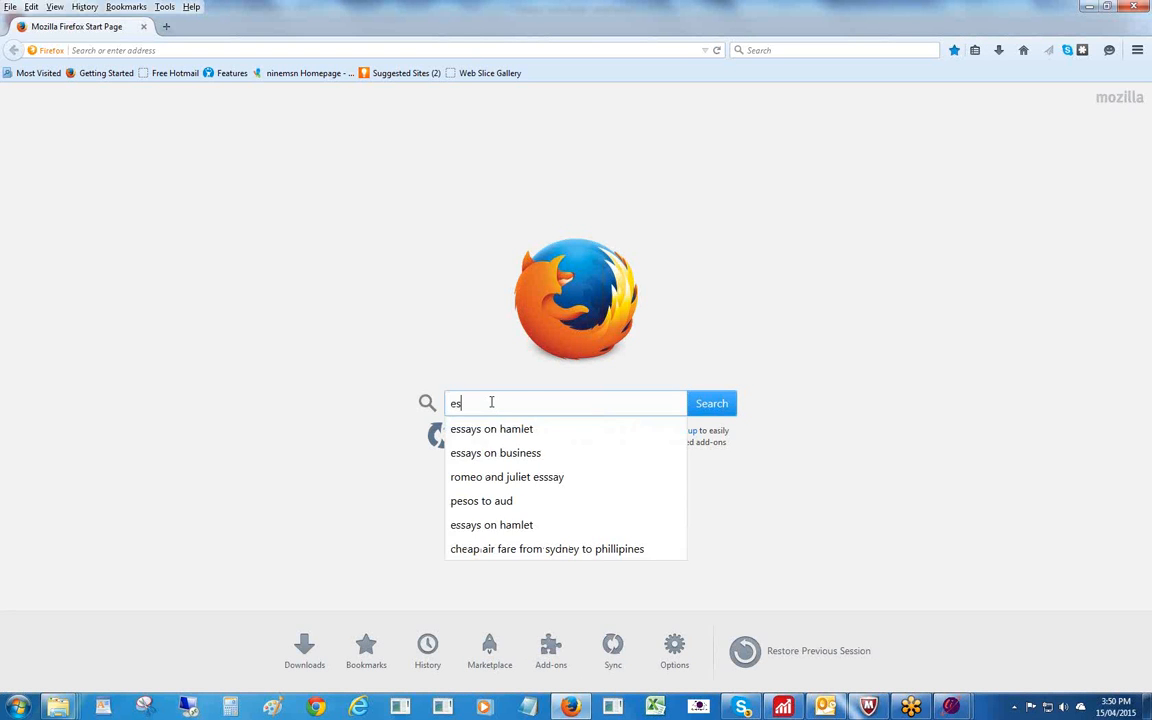
click(495, 431)
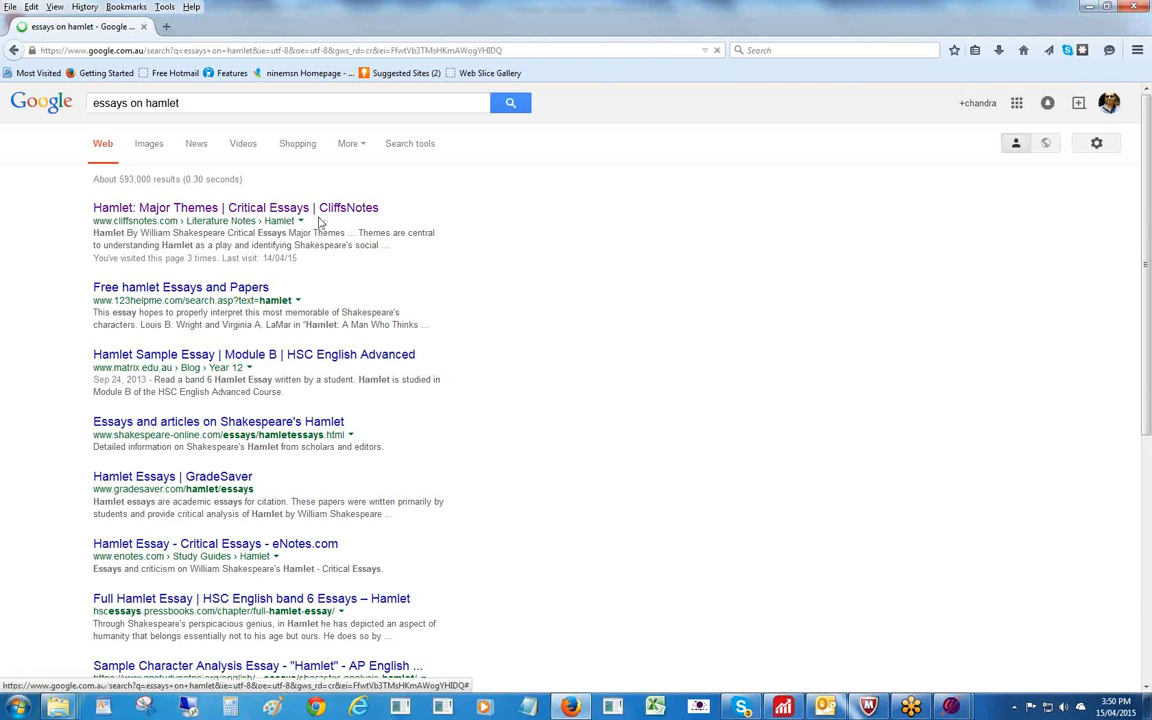
click(335, 212)
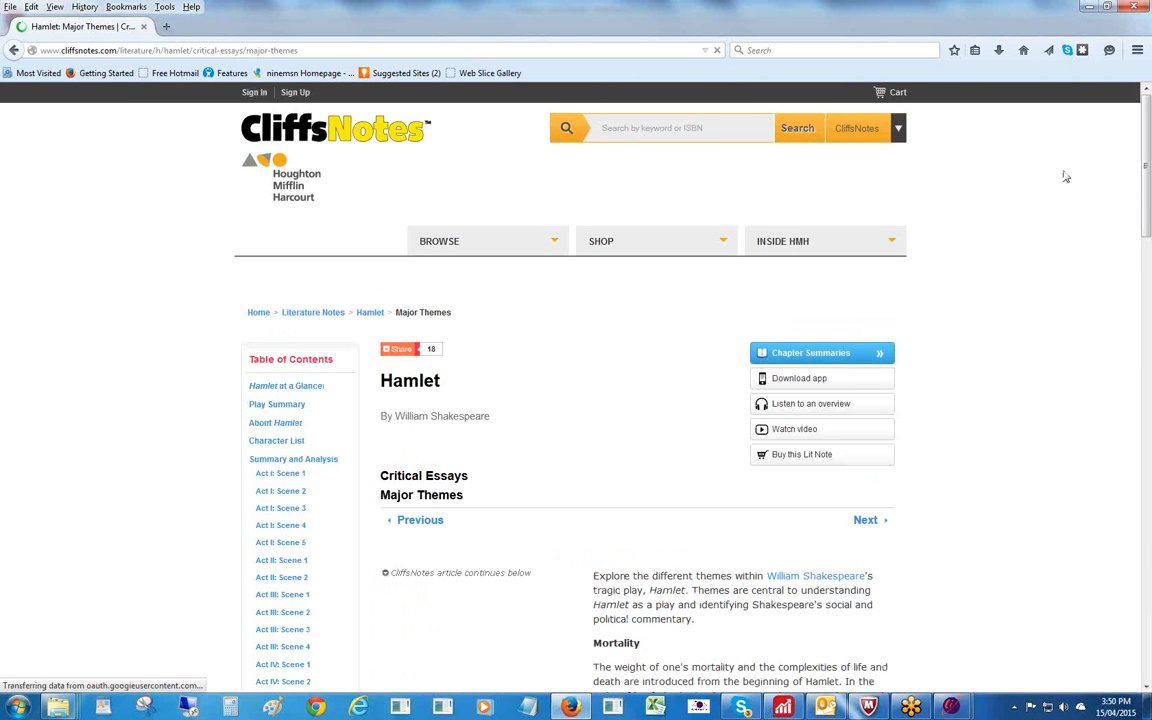
drag(1147, 172, 1148, 240)
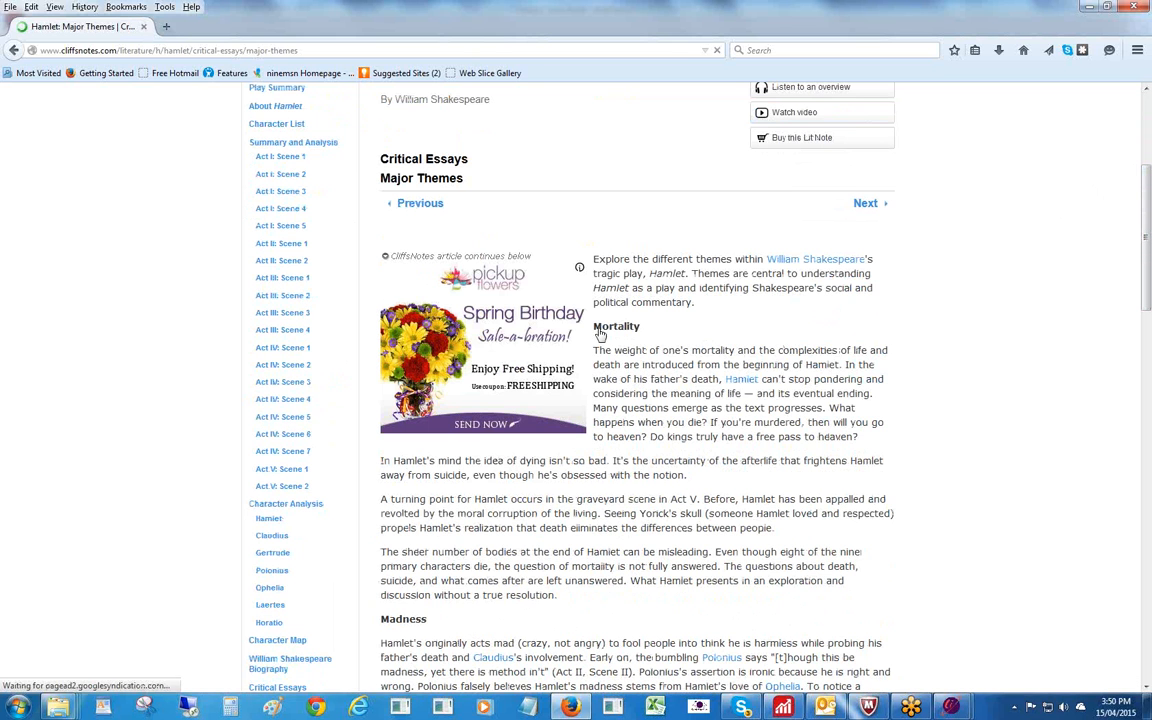
drag(594, 330, 558, 596)
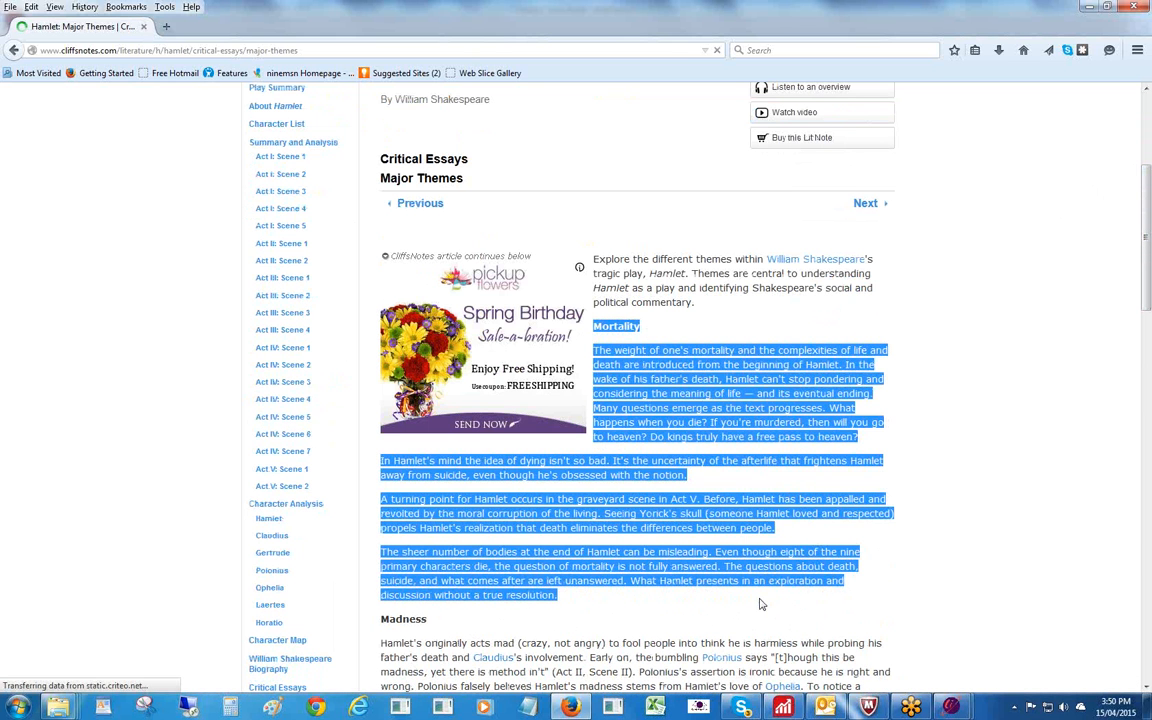
right_click(622, 356)
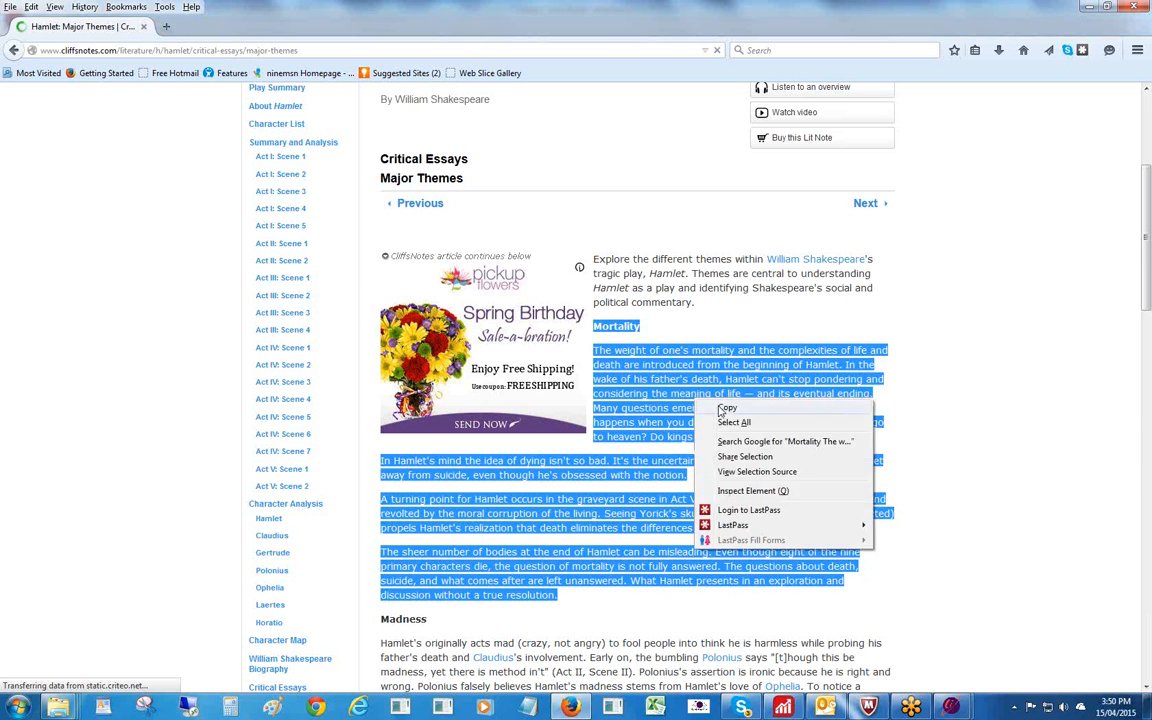
click(648, 367)
click(951, 707)
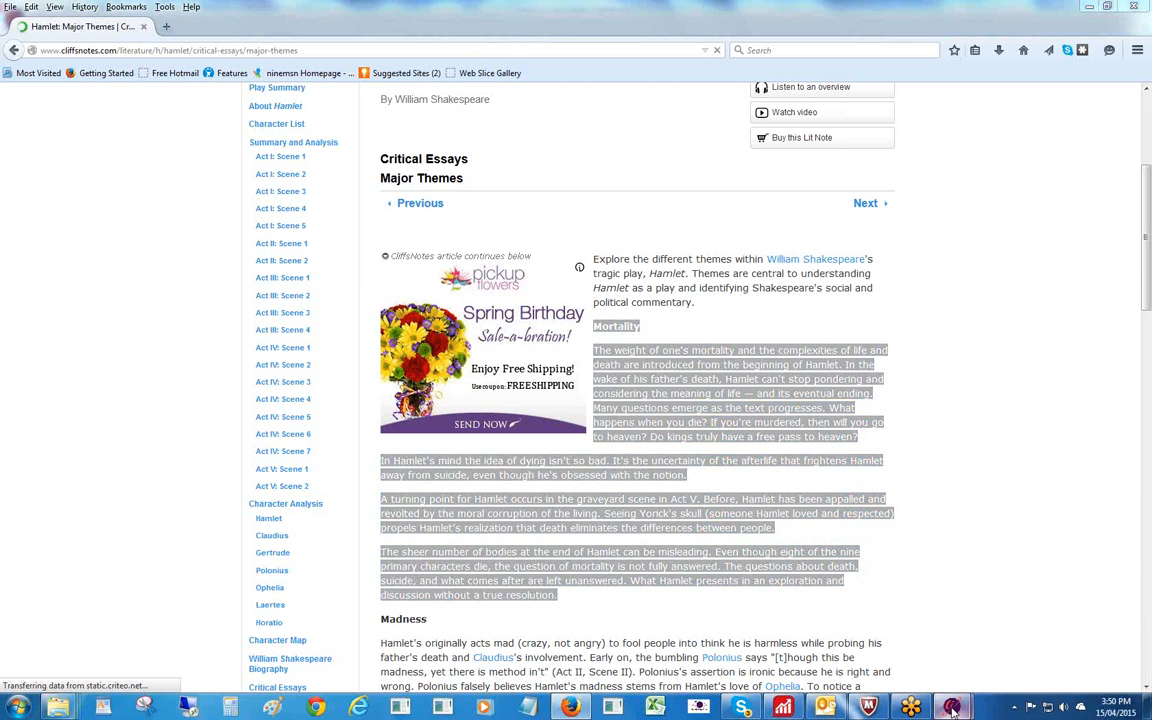
click(990, 652)
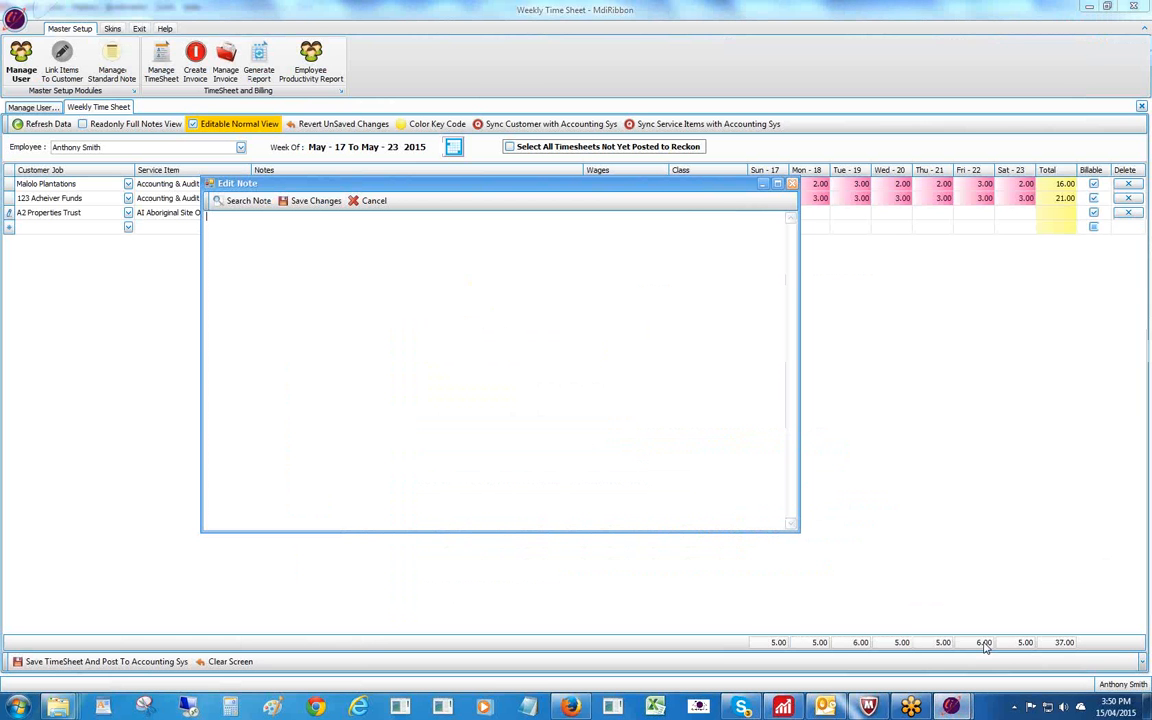
Paste the copied Hamlet Mortality passage into the A2 Properties Trust note, add 'test123456', and save it.
right_click(233, 230)
click(264, 289)
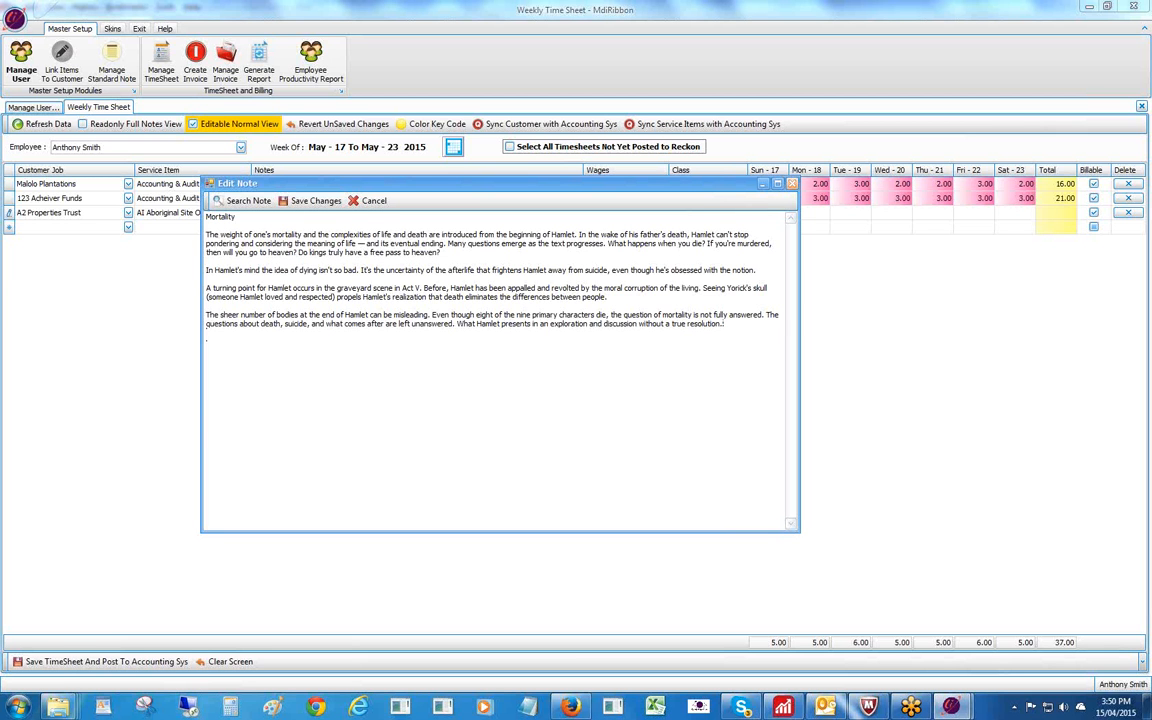
text(test123456)
click(324, 202)
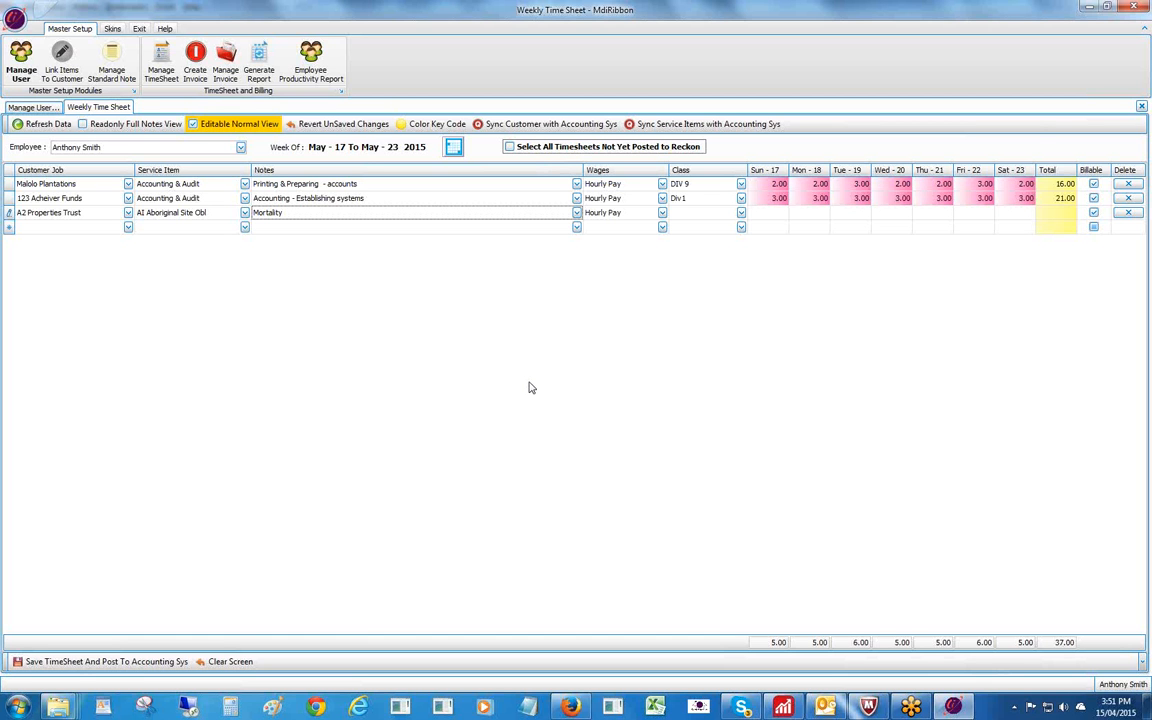
Set the A2 Properties Trust row's class to DIV2, with 1 hour Sunday and 4 hours Monday through Saturday.
click(690, 212)
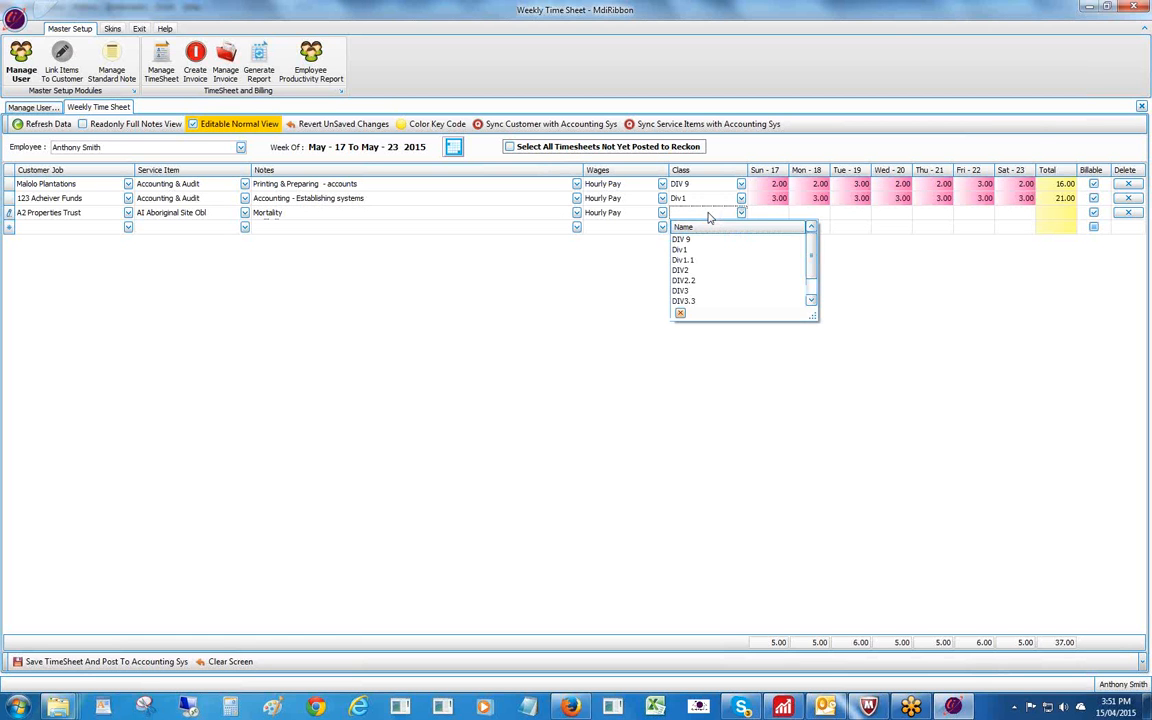
click(680, 271)
click(758, 212)
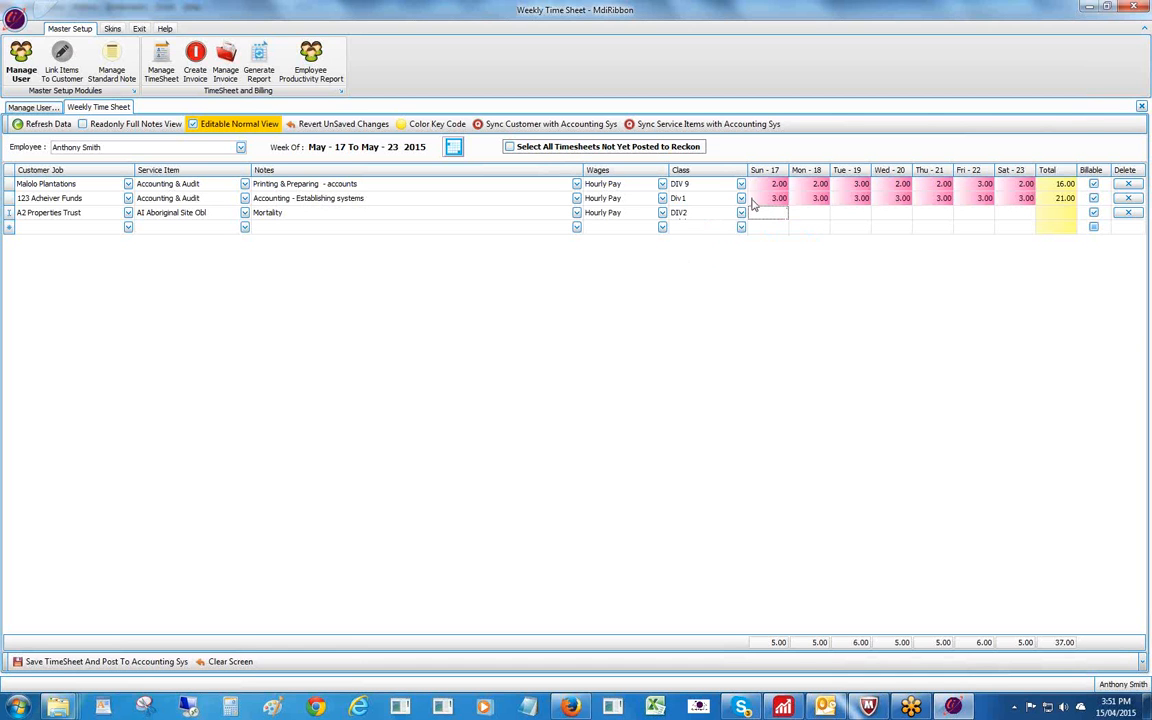
text(1)
key(Tab)
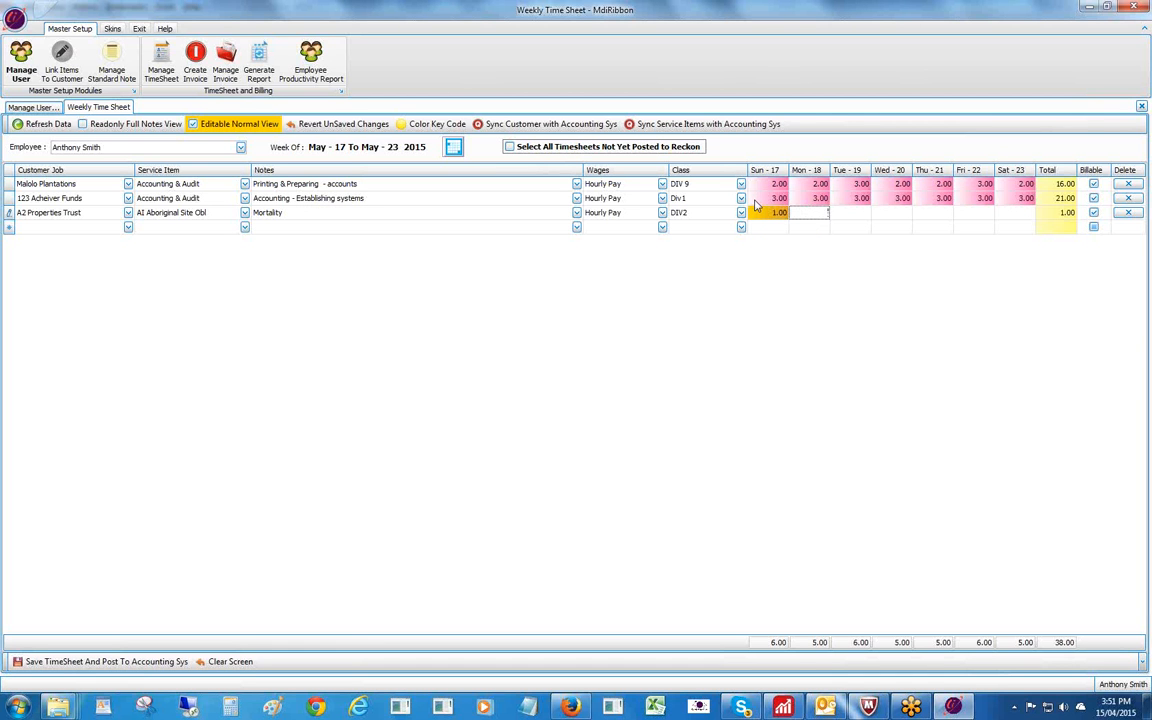
text(4)
key(Tab)
text(4)
key(Tab)
text(4)
key(Tab)
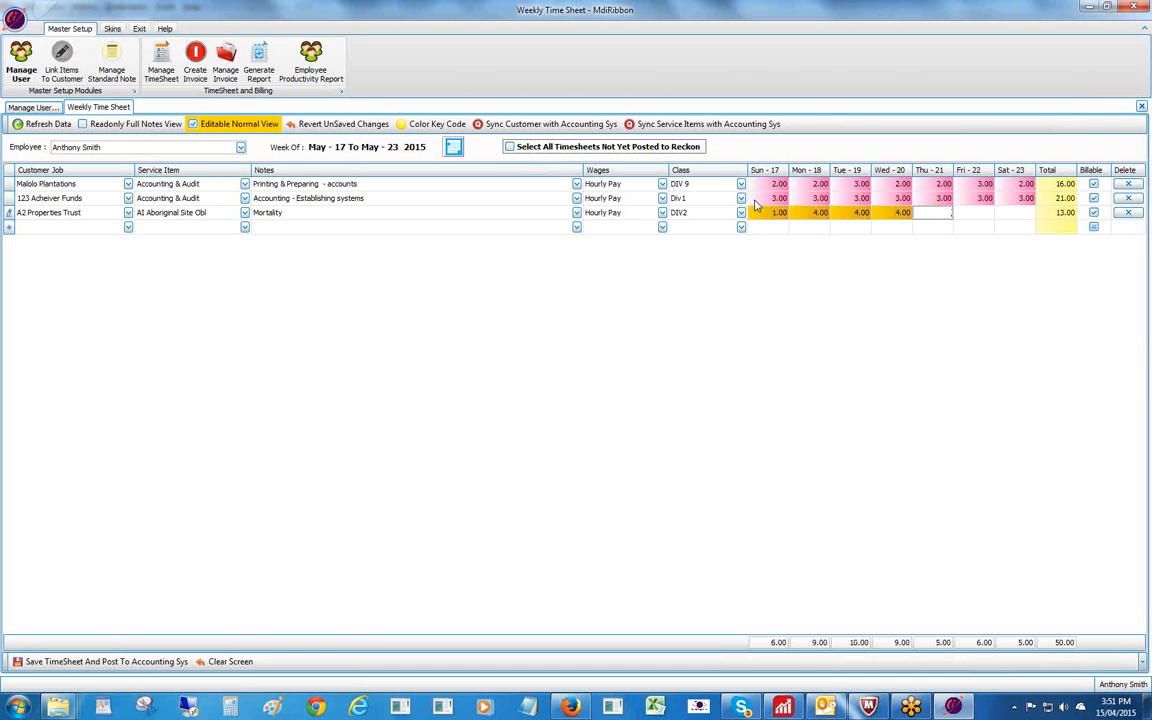
text(4)
key(Tab)
text(4)
key(Tab)
text(4)
key(Tab)
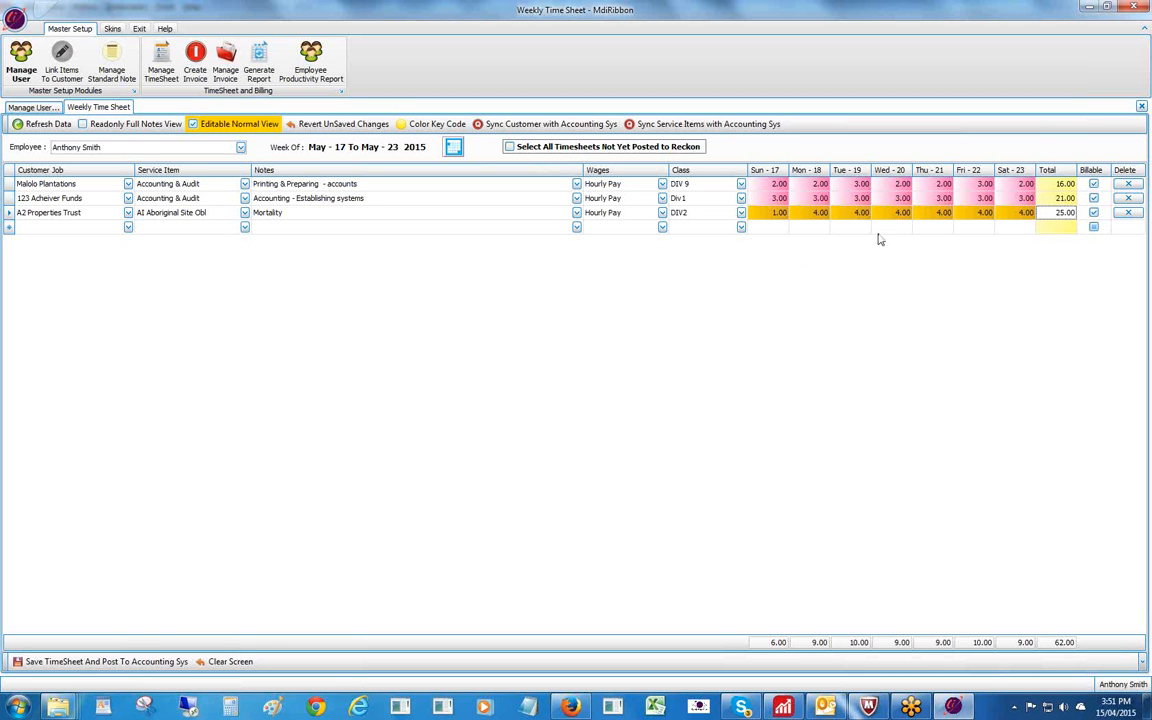
Save and post the timesheet, then check the Color Key Code legend for the posted rows.
click(114, 662)
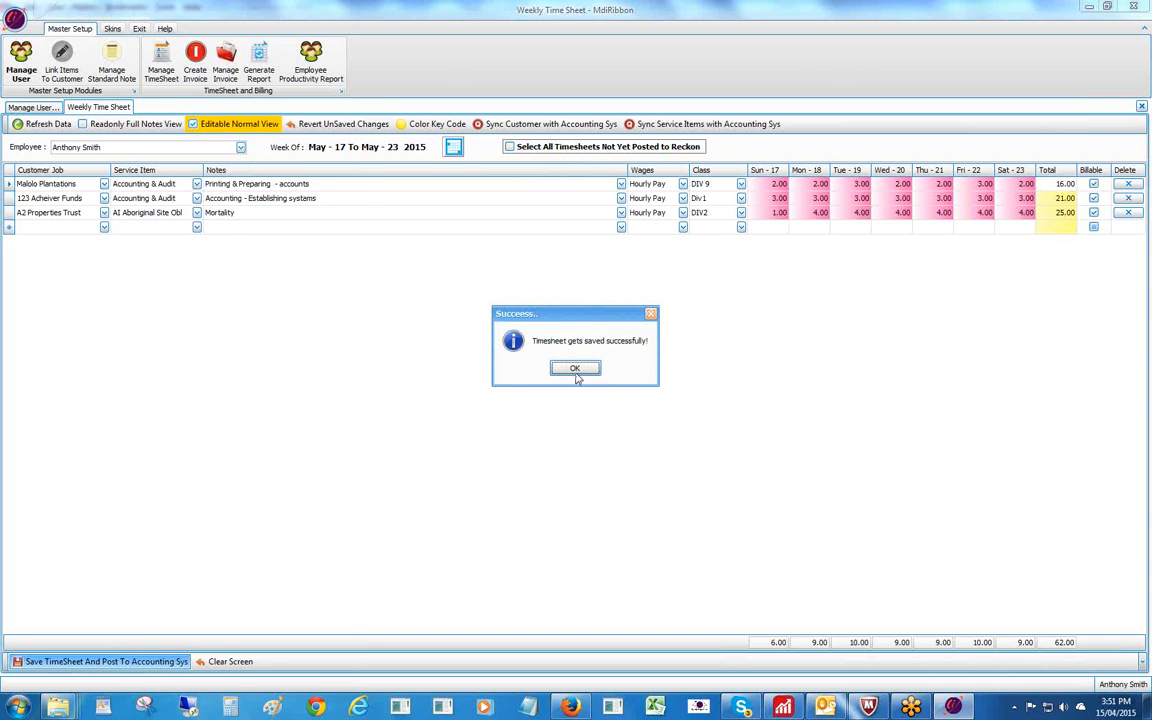
click(575, 369)
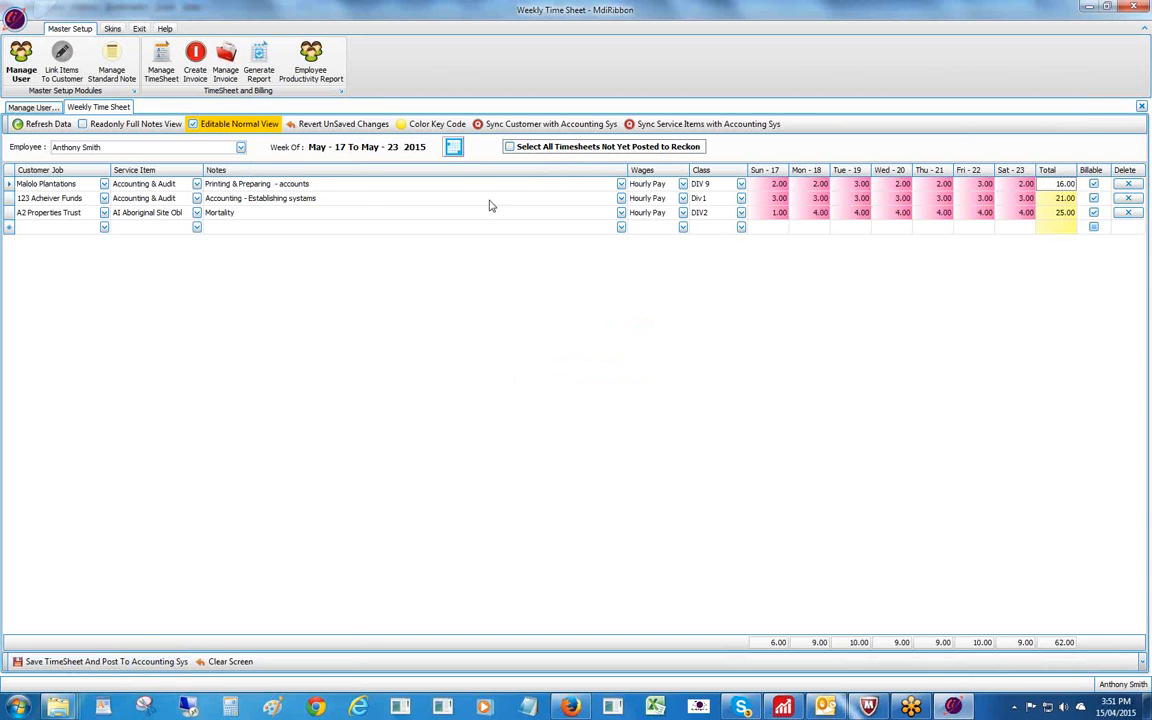
click(427, 125)
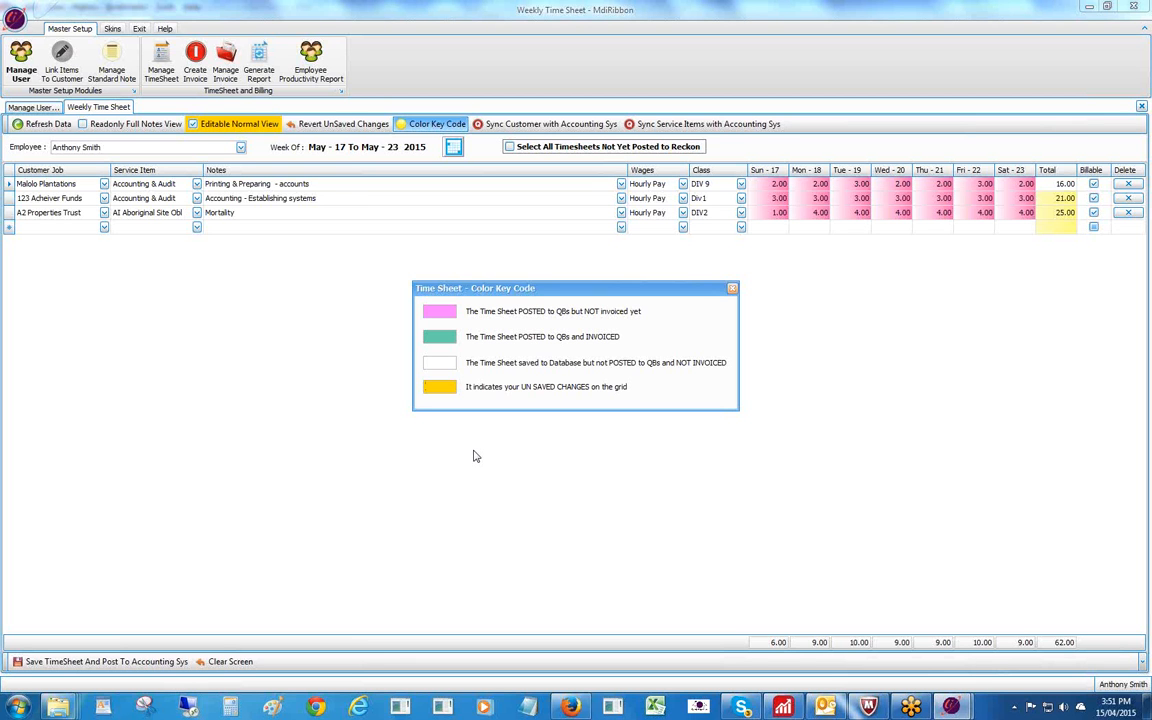
click(733, 290)
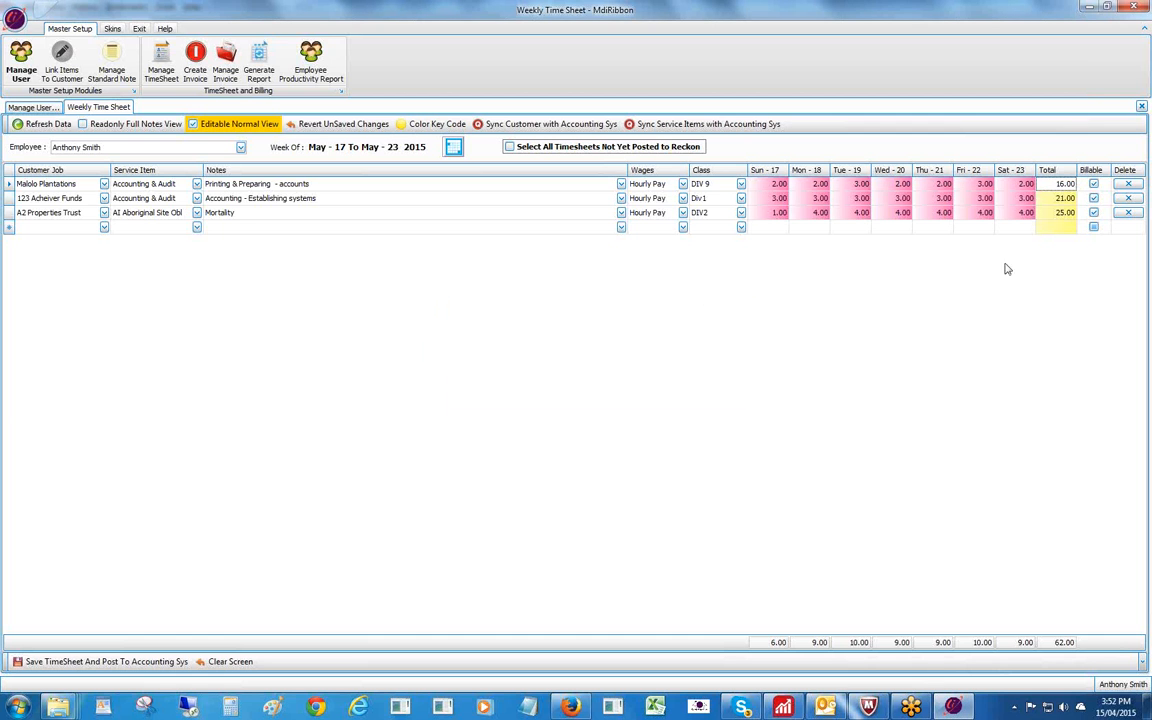
Add a row for Cosmic Property Group with service Forestry Bush Fire Management.
click(104, 227)
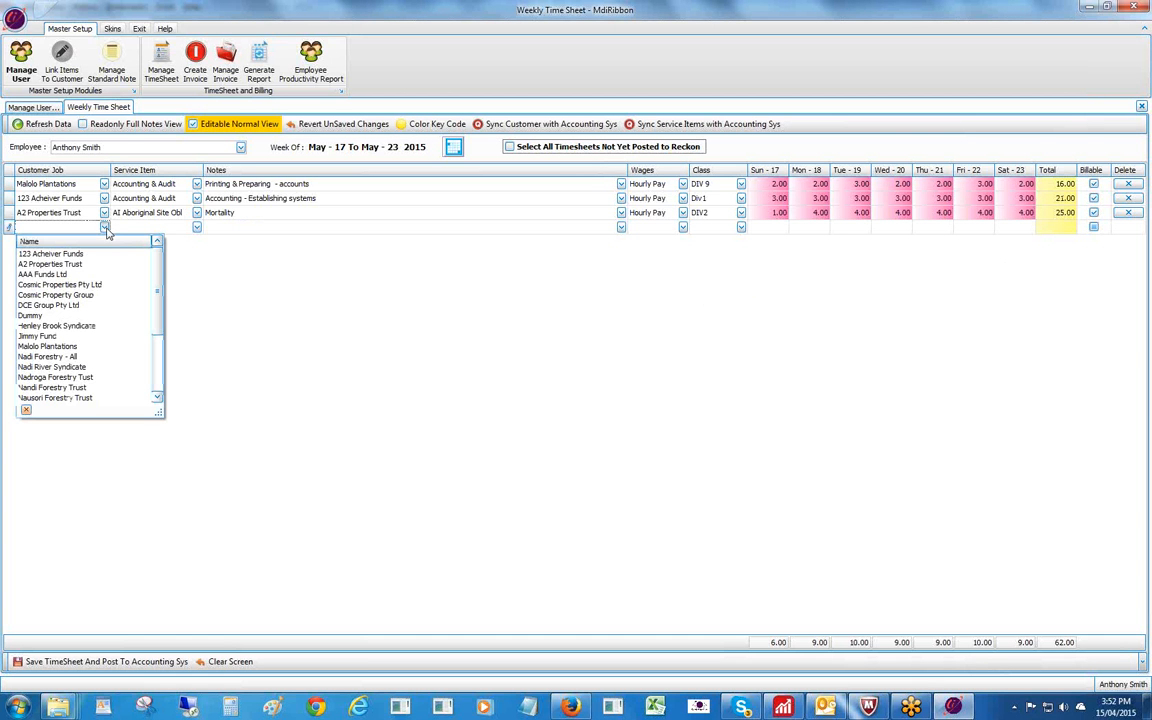
click(64, 298)
click(116, 228)
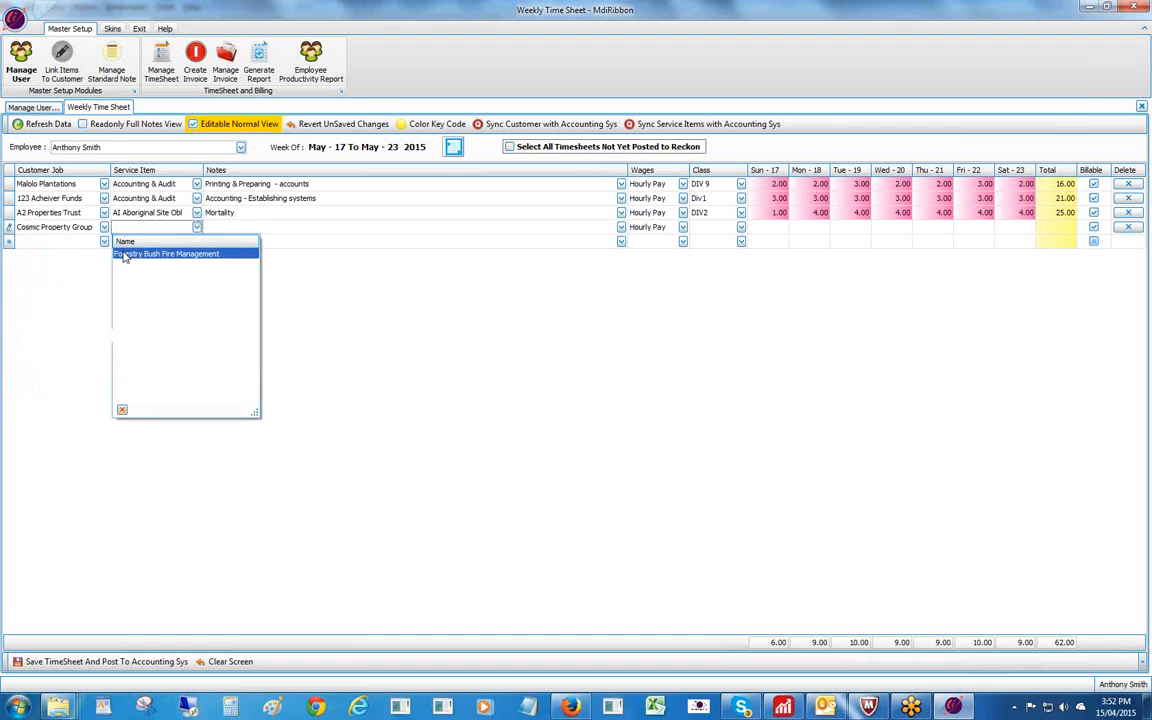
click(124, 256)
Give the Cosmic Property Group row the standard Ophelia note and save it.
click(210, 229)
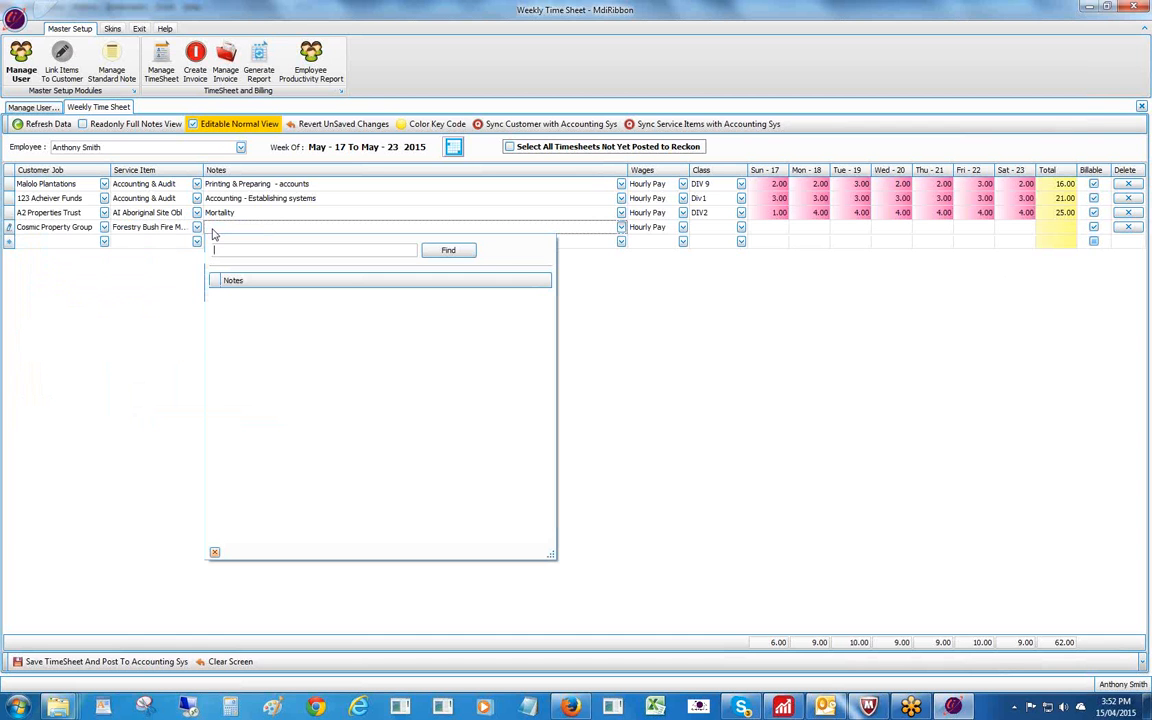
click(214, 234)
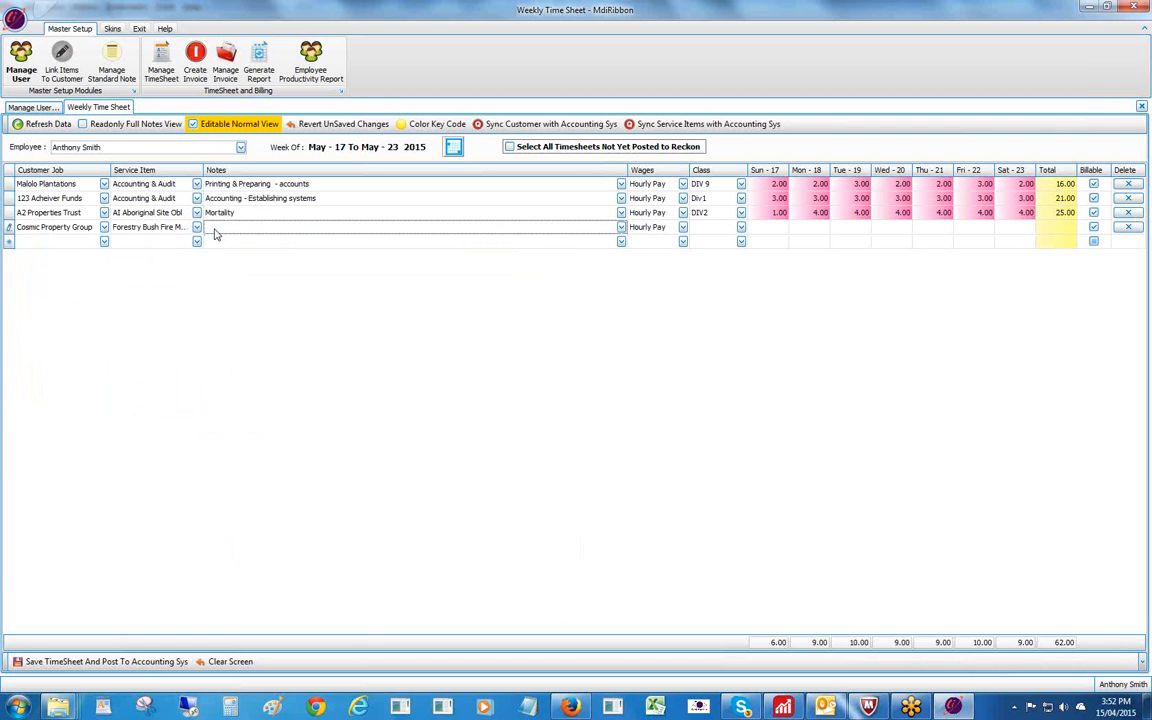
double_click(214, 234)
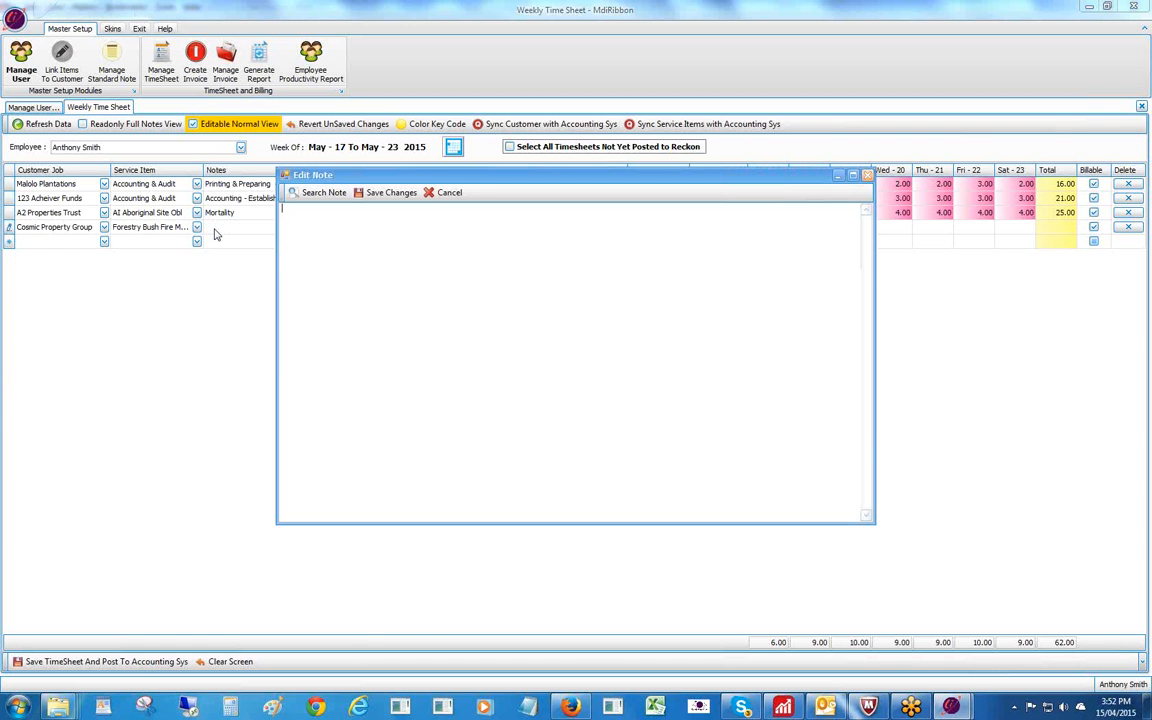
click(320, 193)
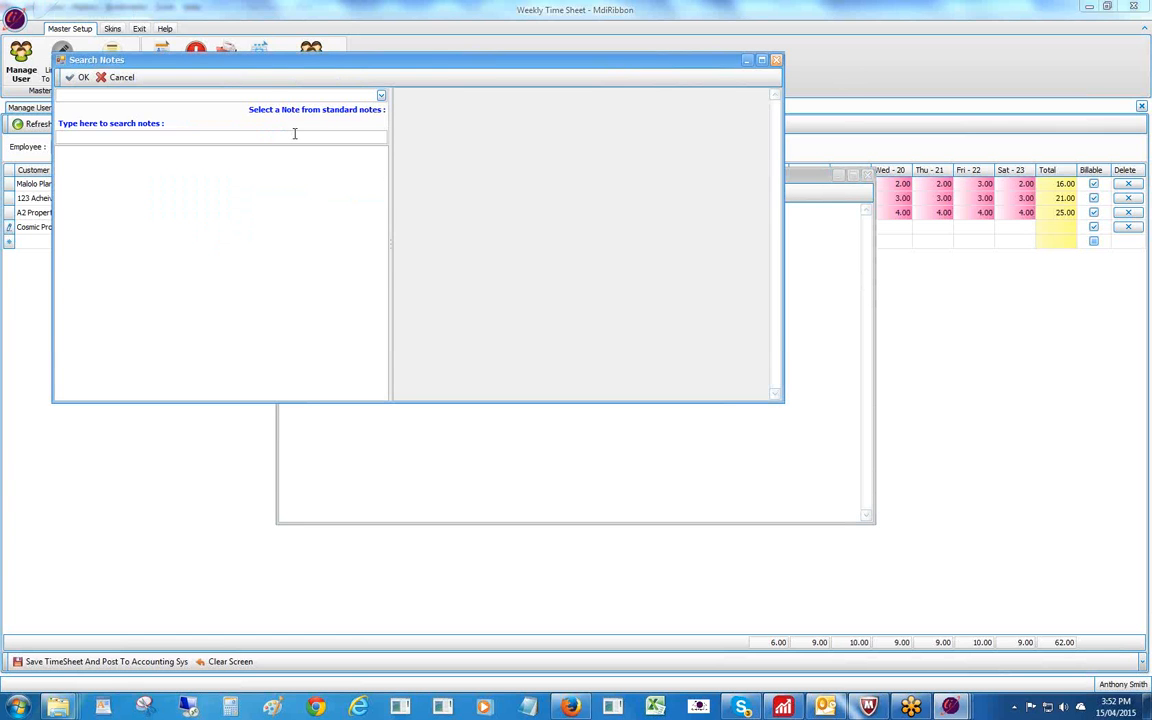
key(Return)
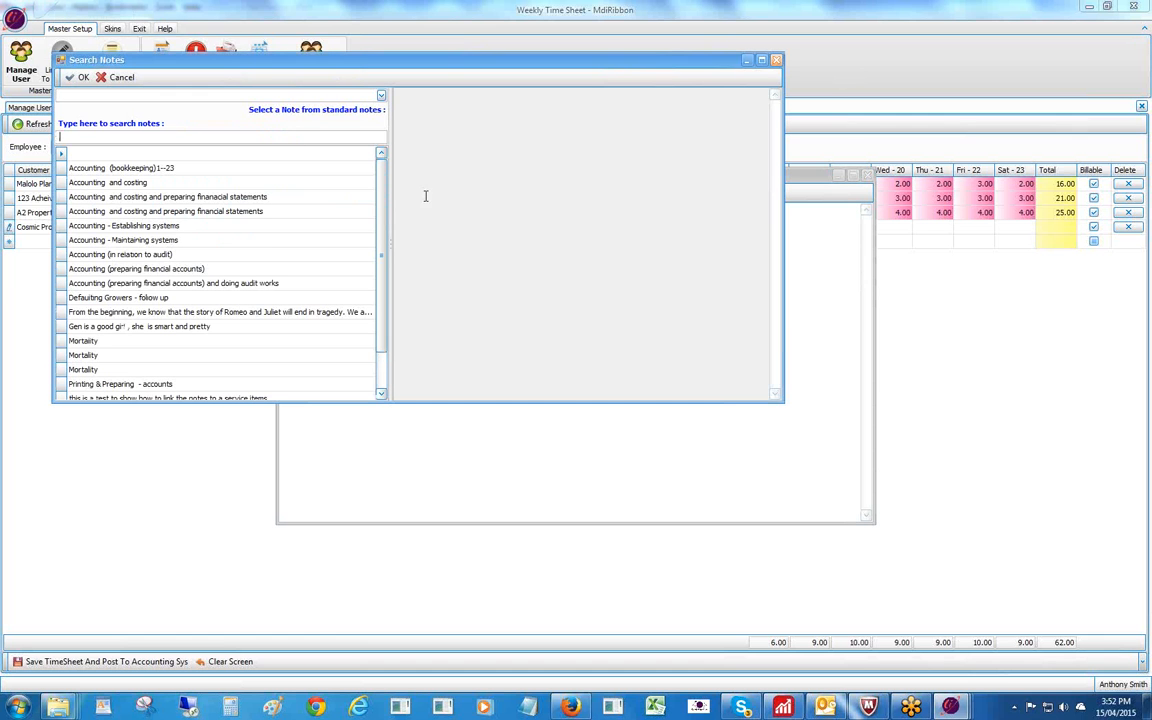
drag(378, 204, 373, 249)
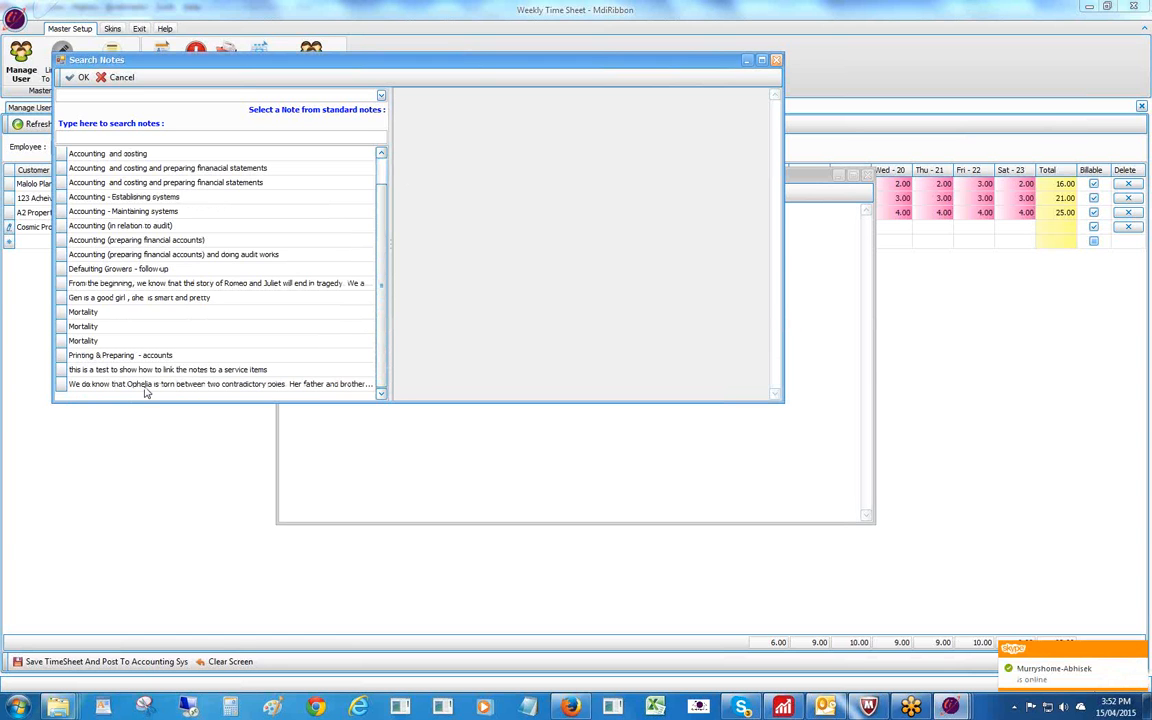
click(145, 386)
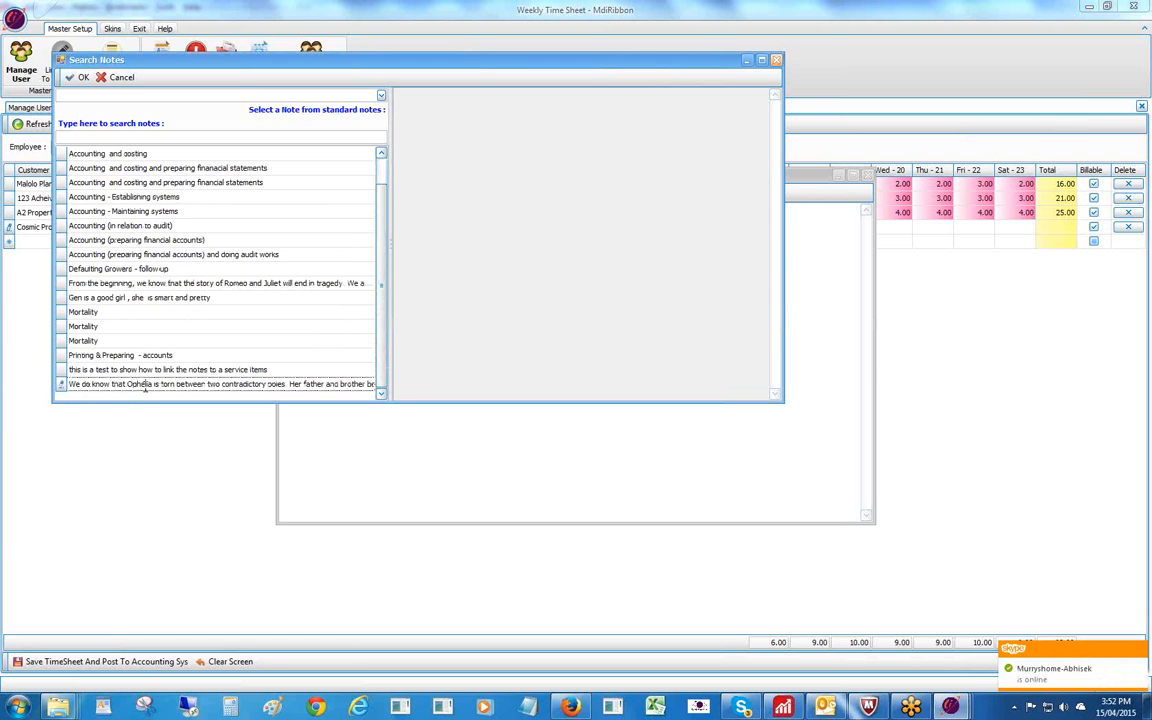
double_click(62, 386)
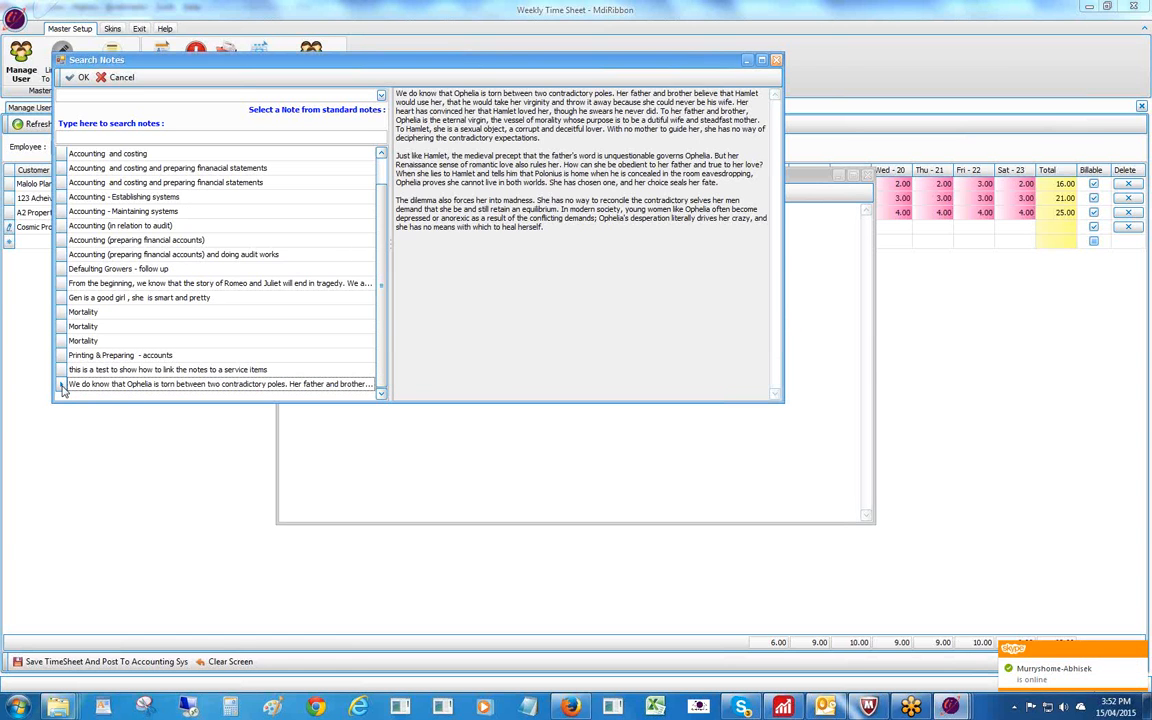
click(76, 78)
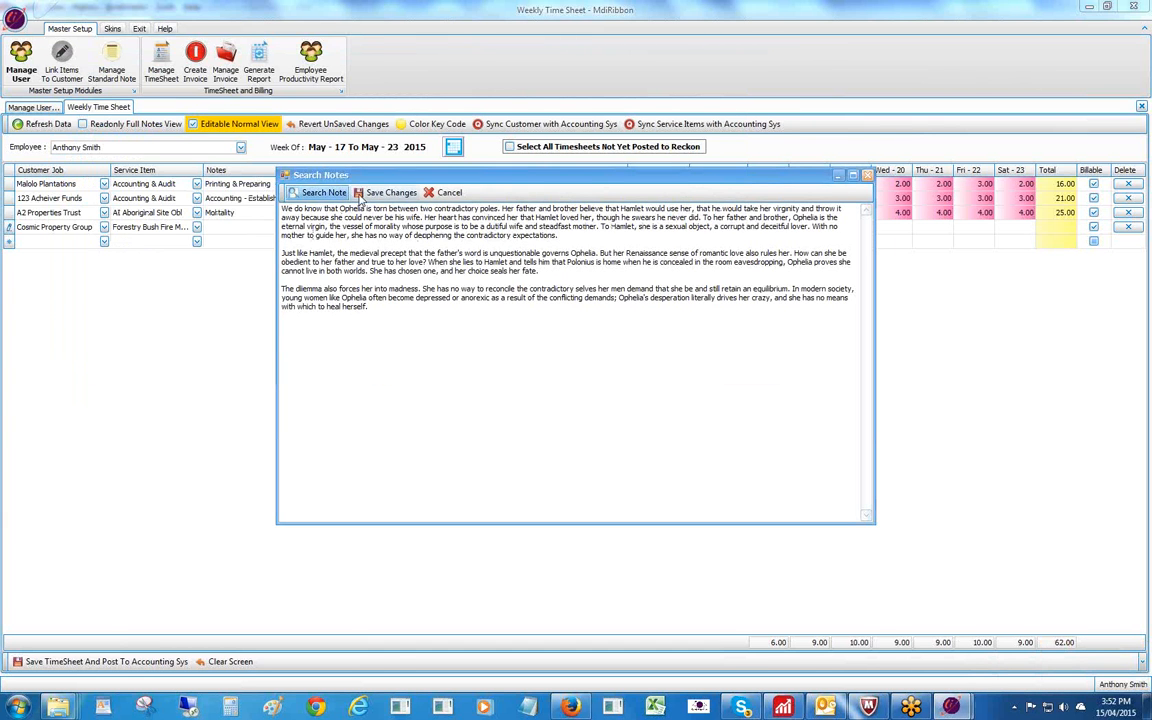
click(368, 195)
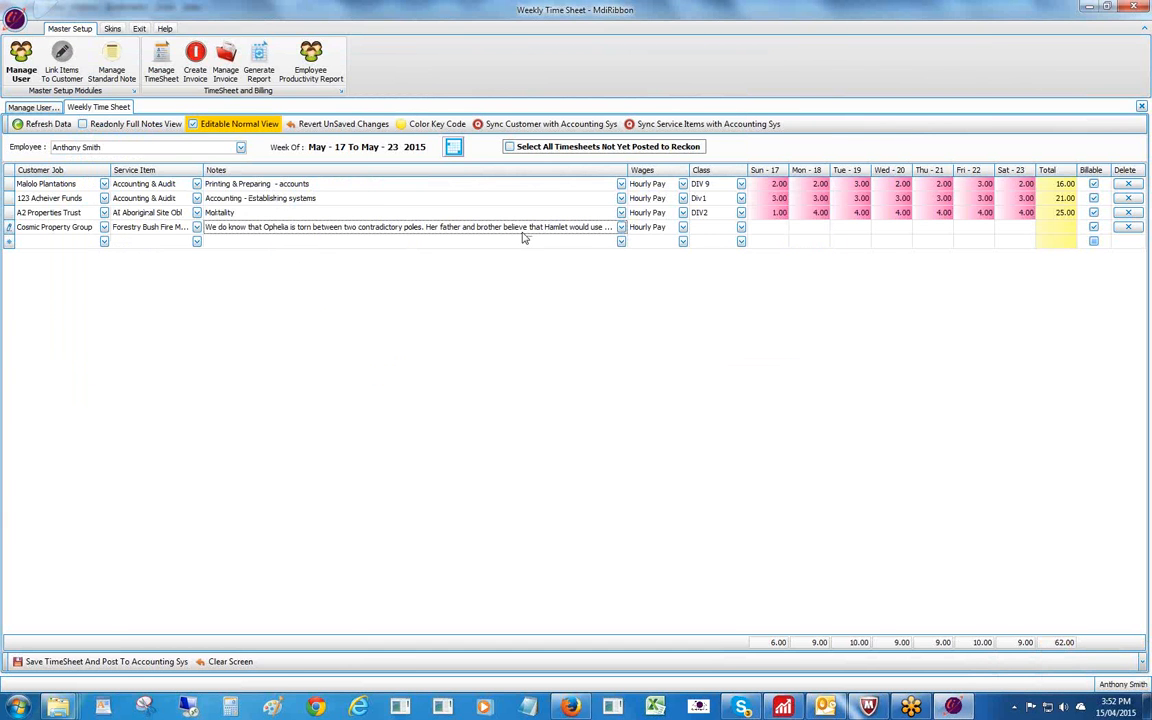
Give the Cosmic Property Group row class DIV 9 and 2 hours daily Sunday–Saturday, then save and post.
click(710, 231)
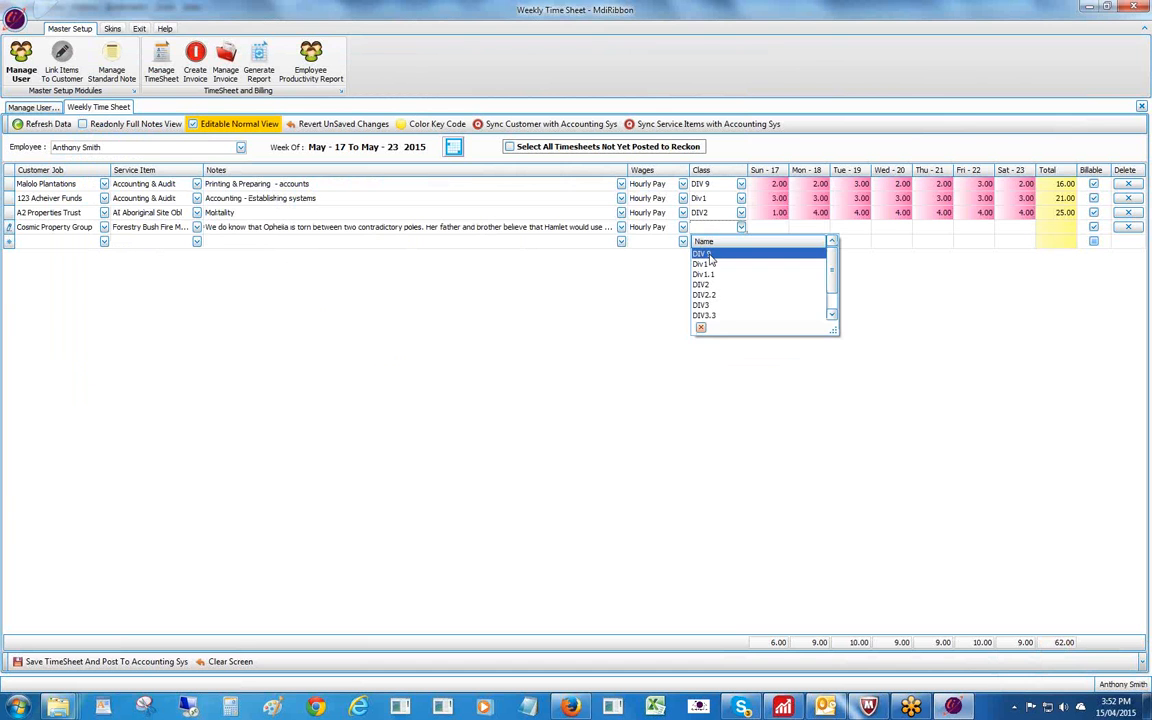
click(720, 252)
click(771, 228)
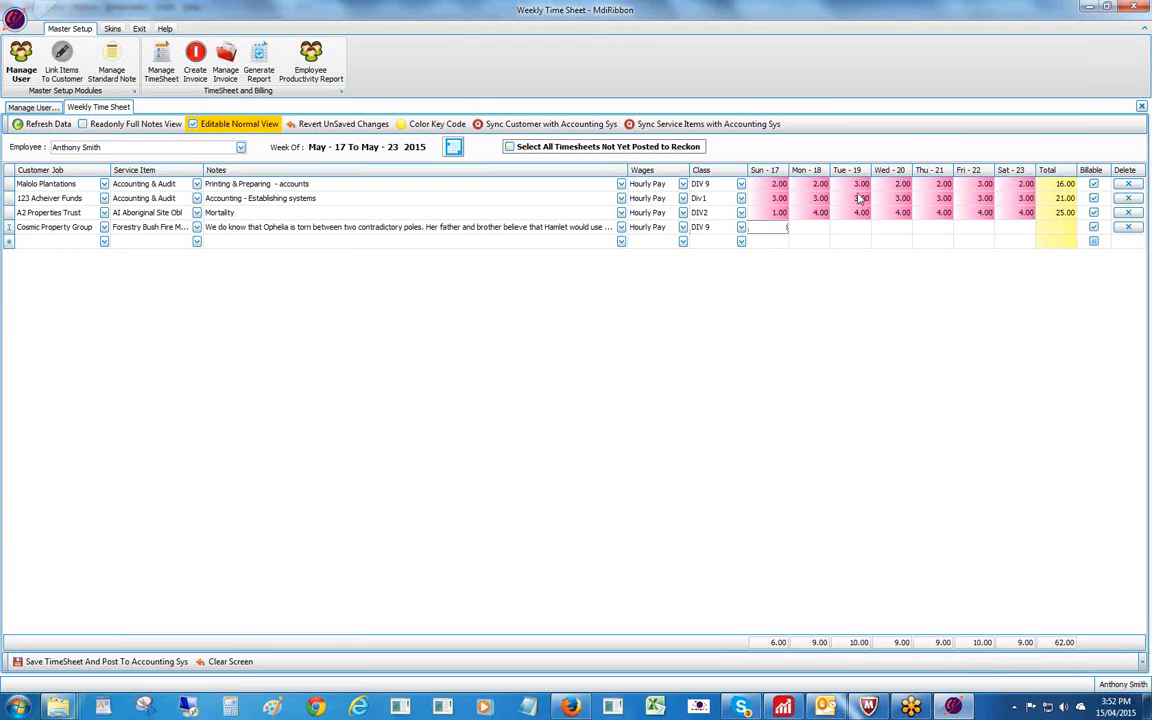
text(2)
key(Tab)
text(2)
key(Tab)
text(2)
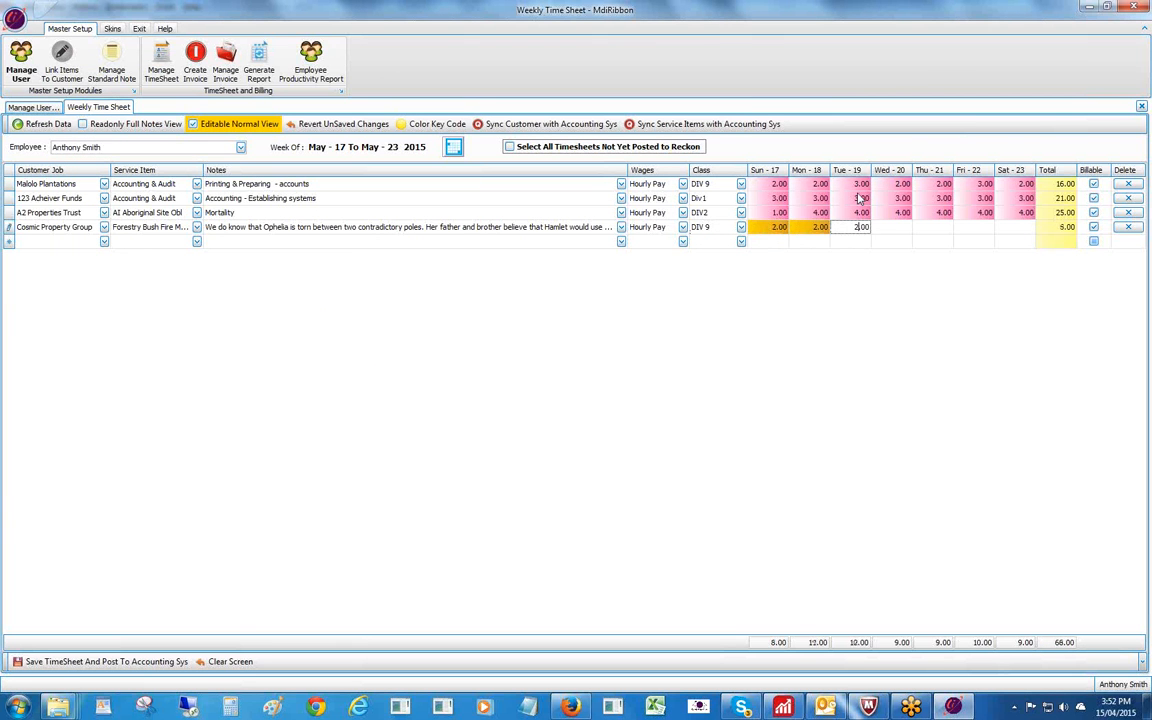
key(Tab)
text(2)
key(Tab)
text(2)
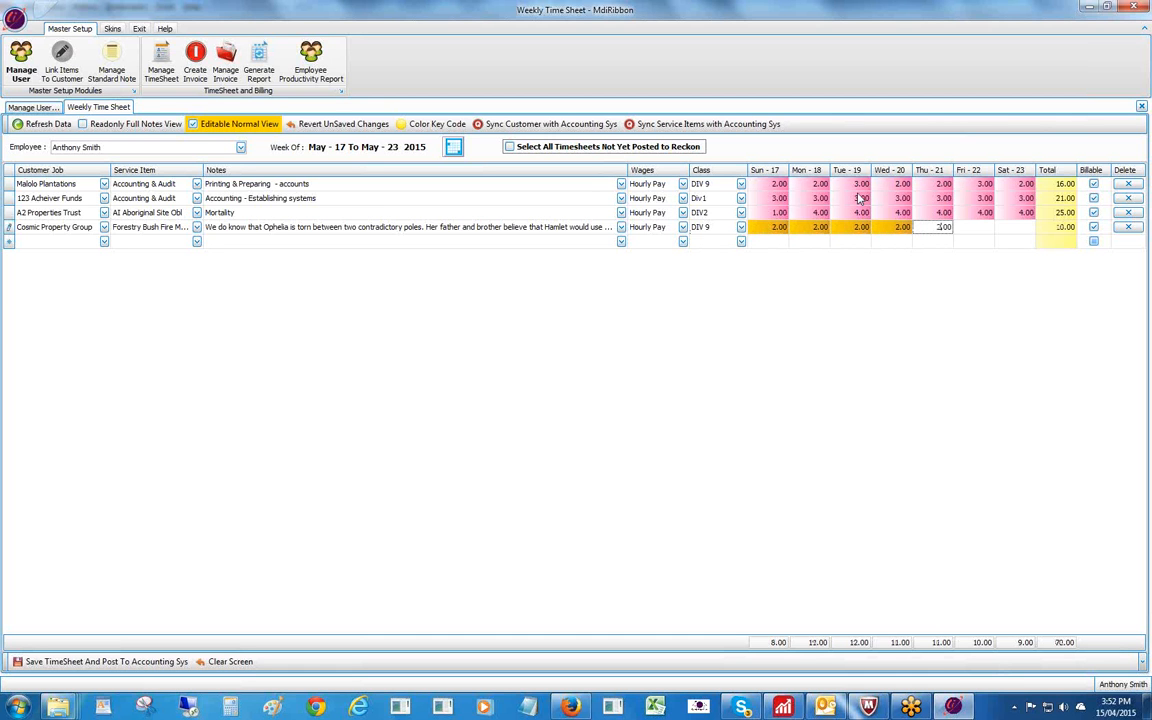
key(Tab)
text(2)
key(Tab)
text(2)
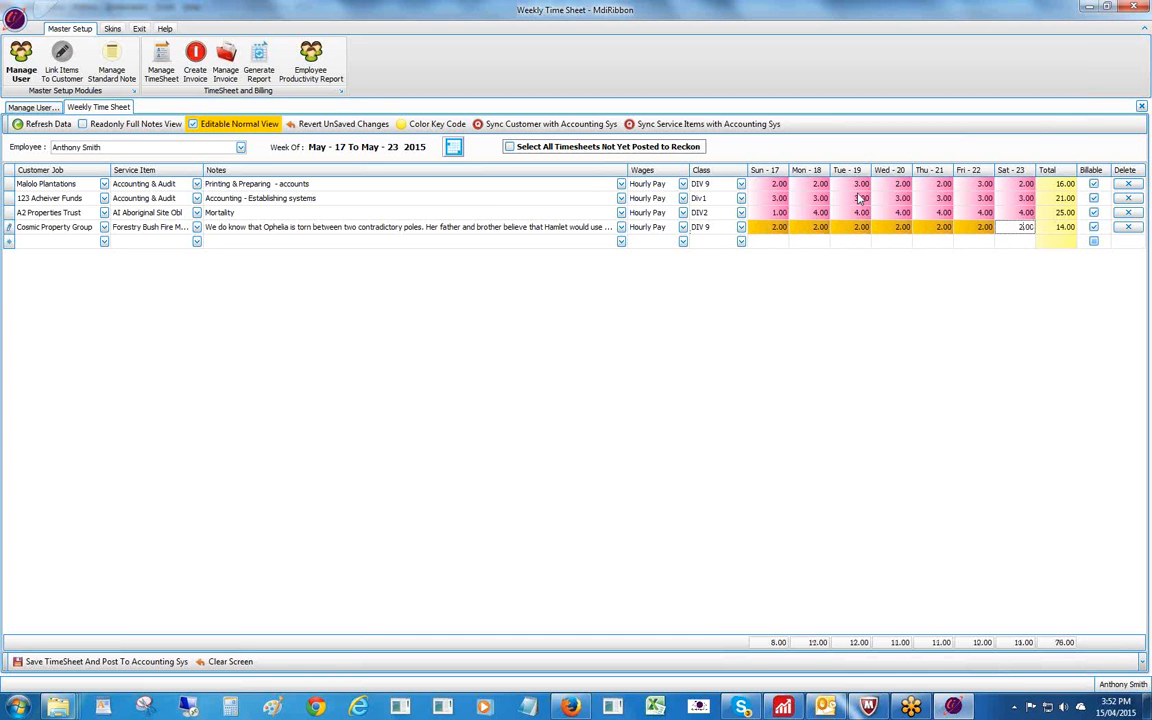
key(Tab)
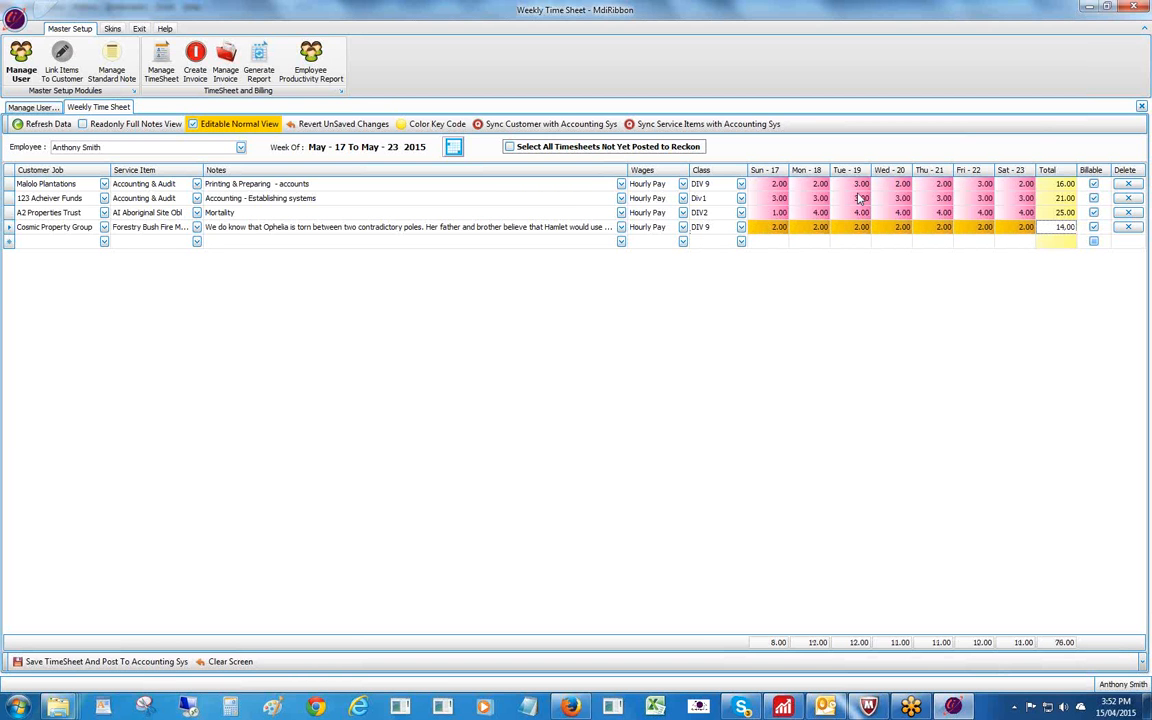
click(30, 661)
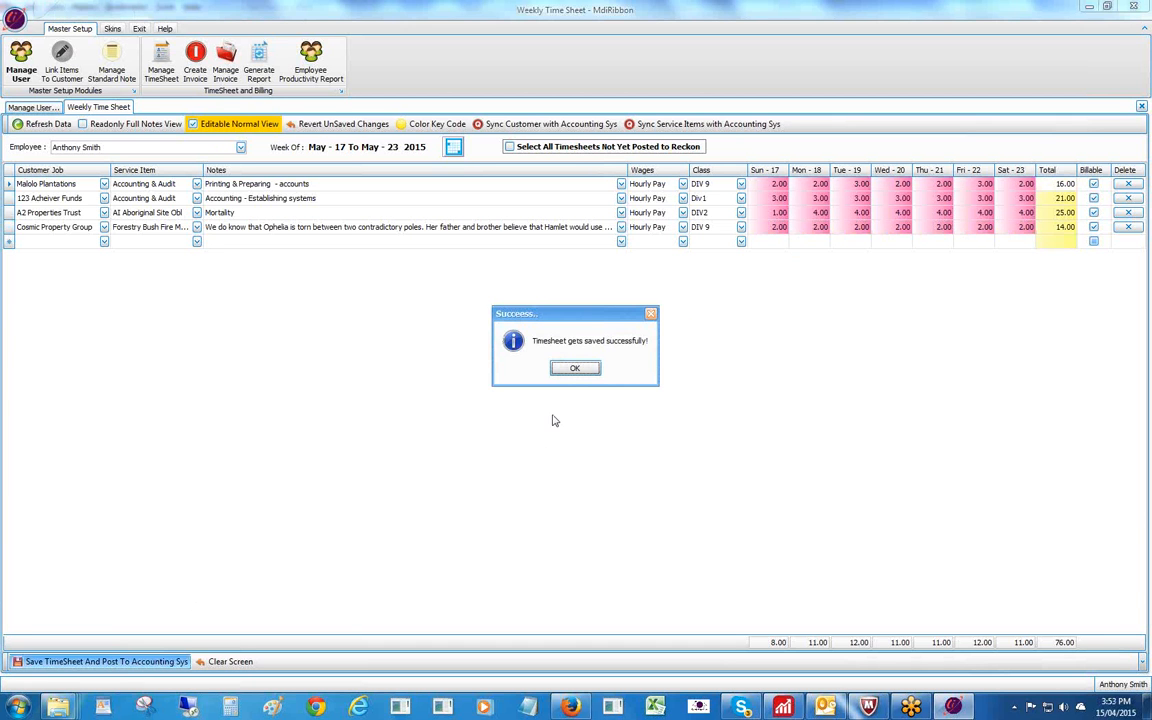
Dismiss the save confirmation and check the service item lists for the A2 and Cosmic Property Group rows.
click(575, 368)
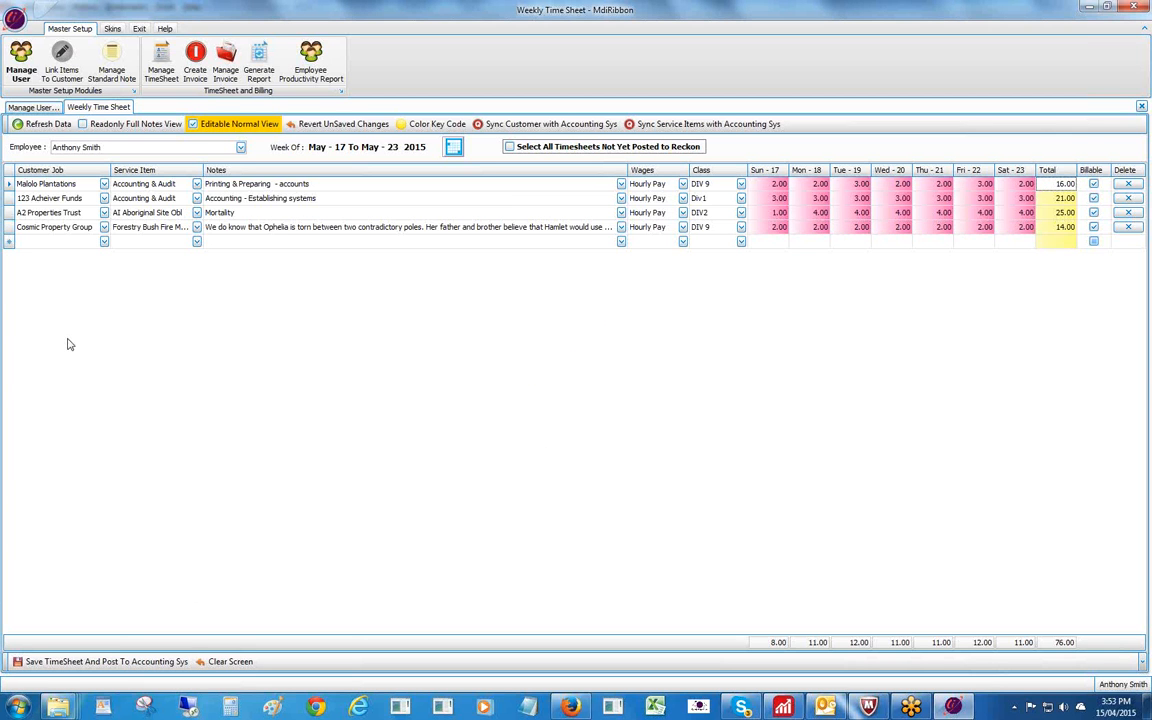
click(197, 213)
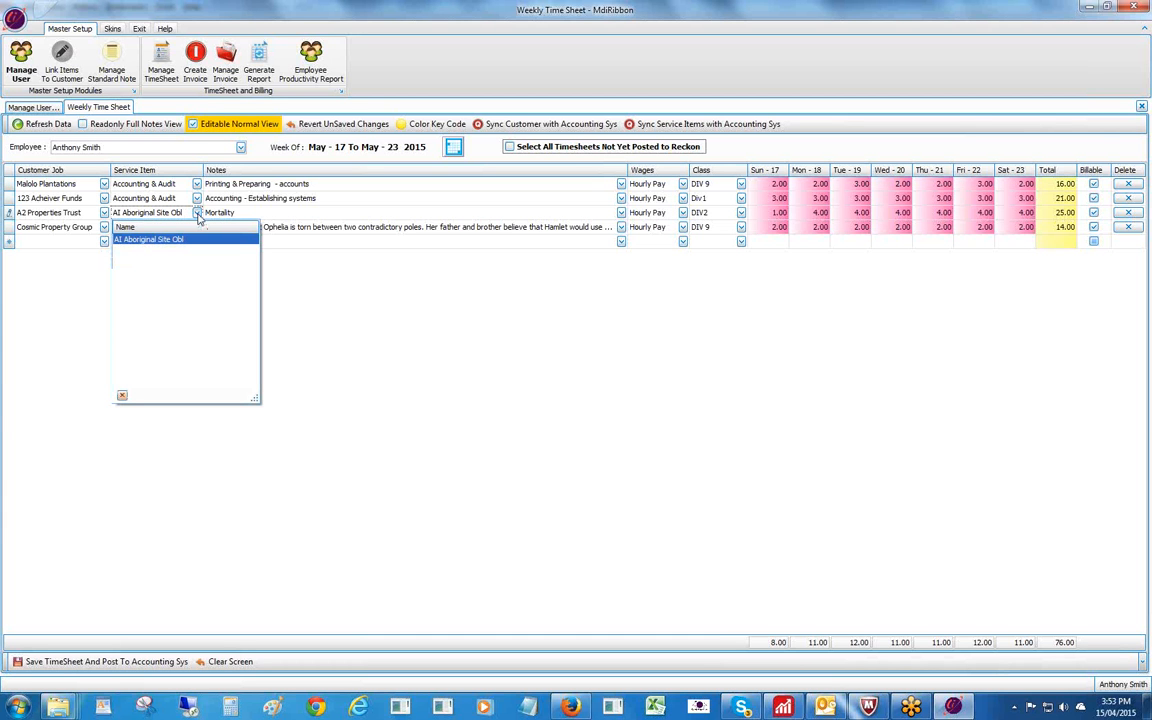
click(198, 216)
click(197, 227)
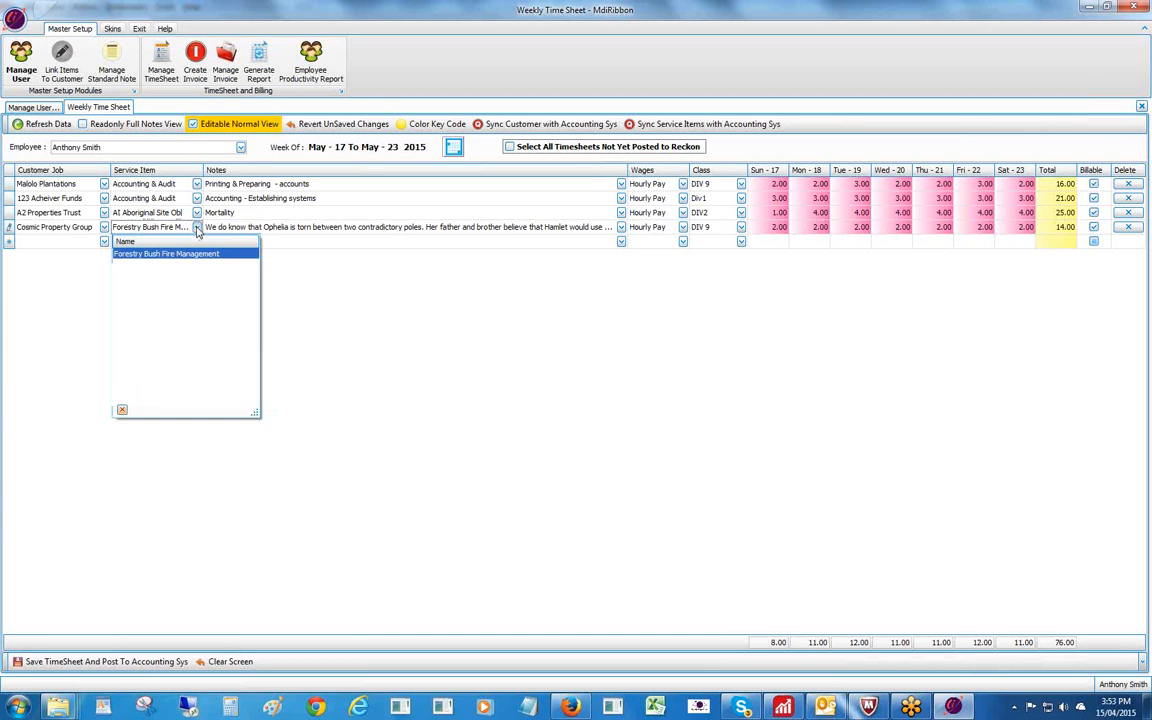
click(198, 229)
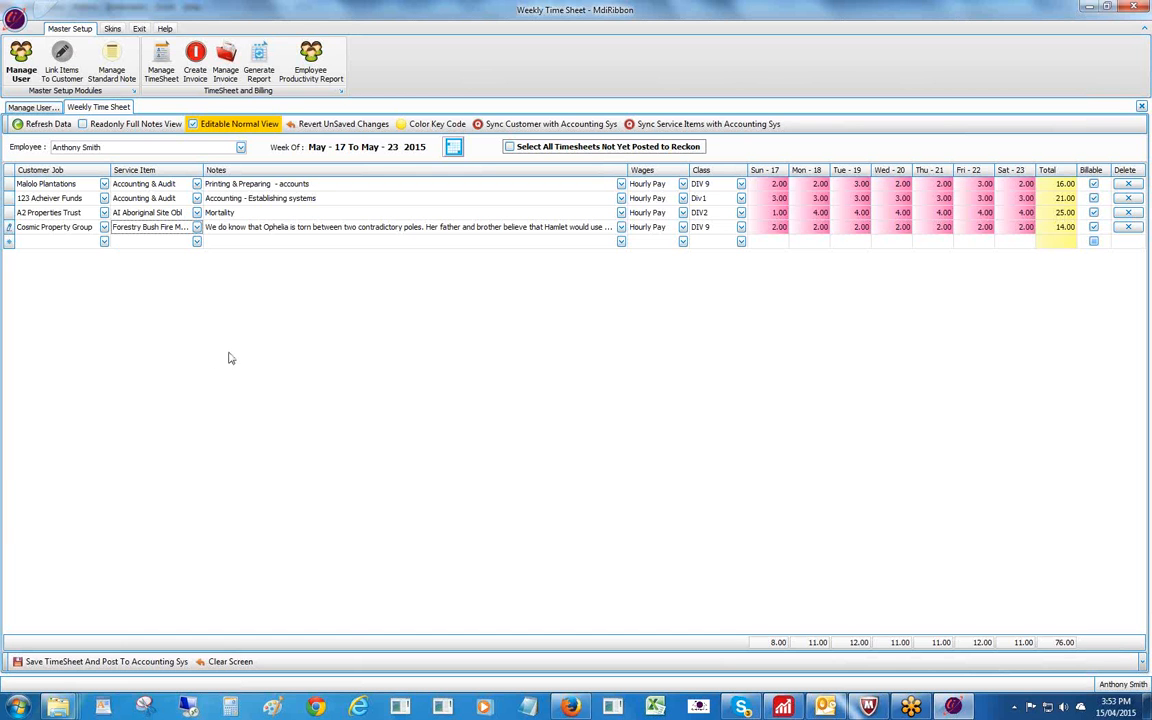
click(244, 125)
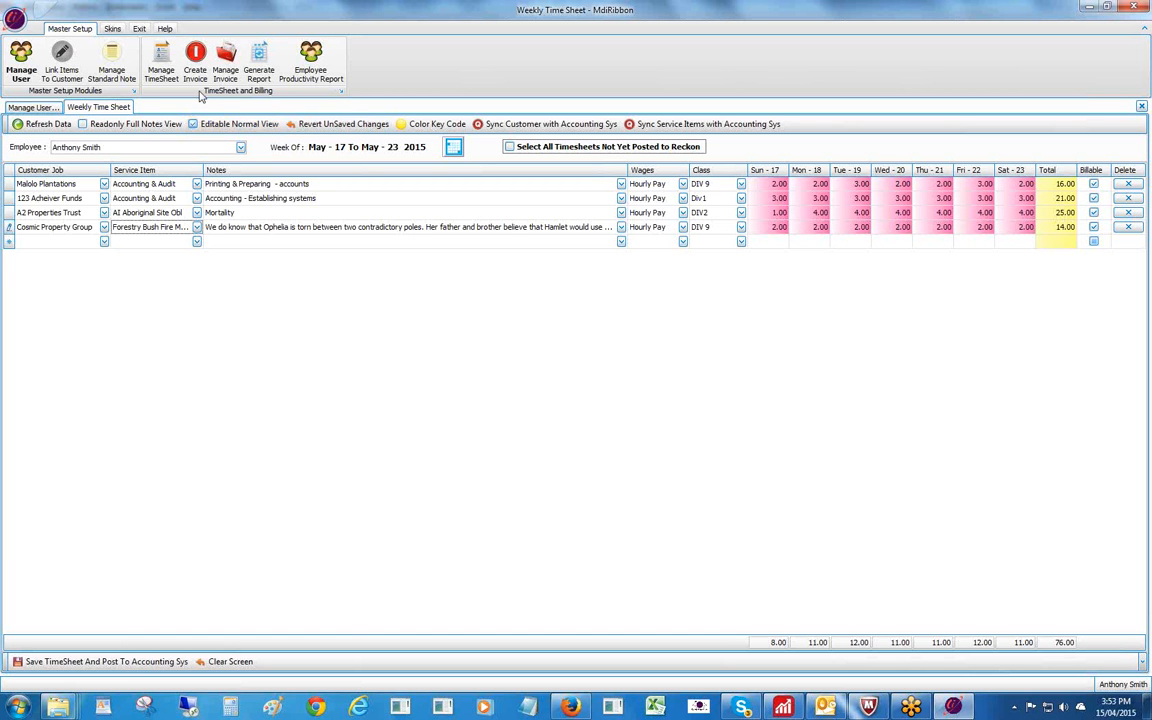
Open the Link Service Item To Customer page and select customer 123 Acheiver Funds.
click(61, 60)
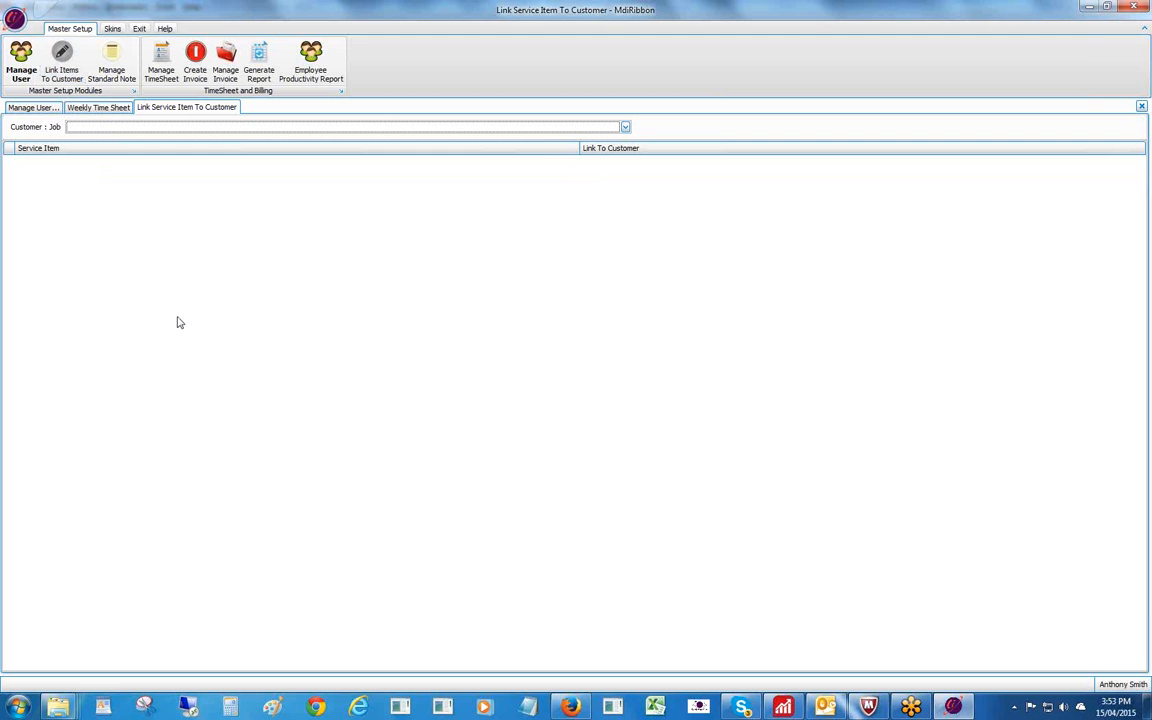
click(625, 128)
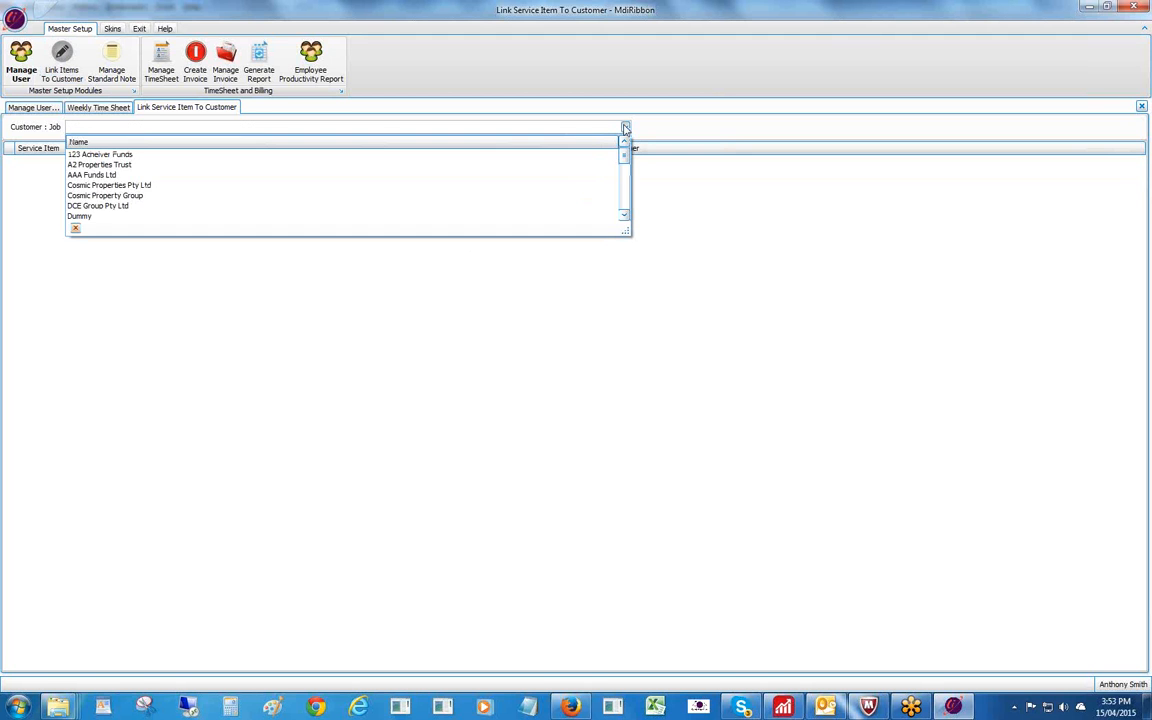
mouse_move(625, 150)
mouse_down()
mouse_move(622, 204)
mouse_move(624, 150)
mouse_up()
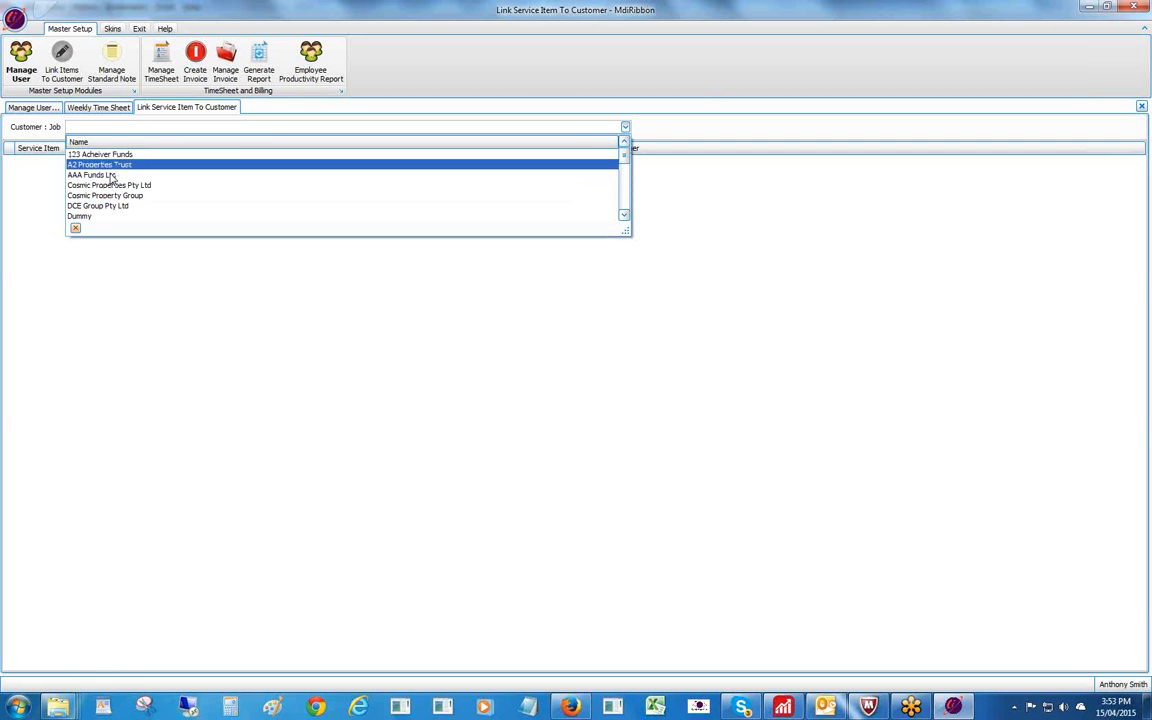
click(112, 157)
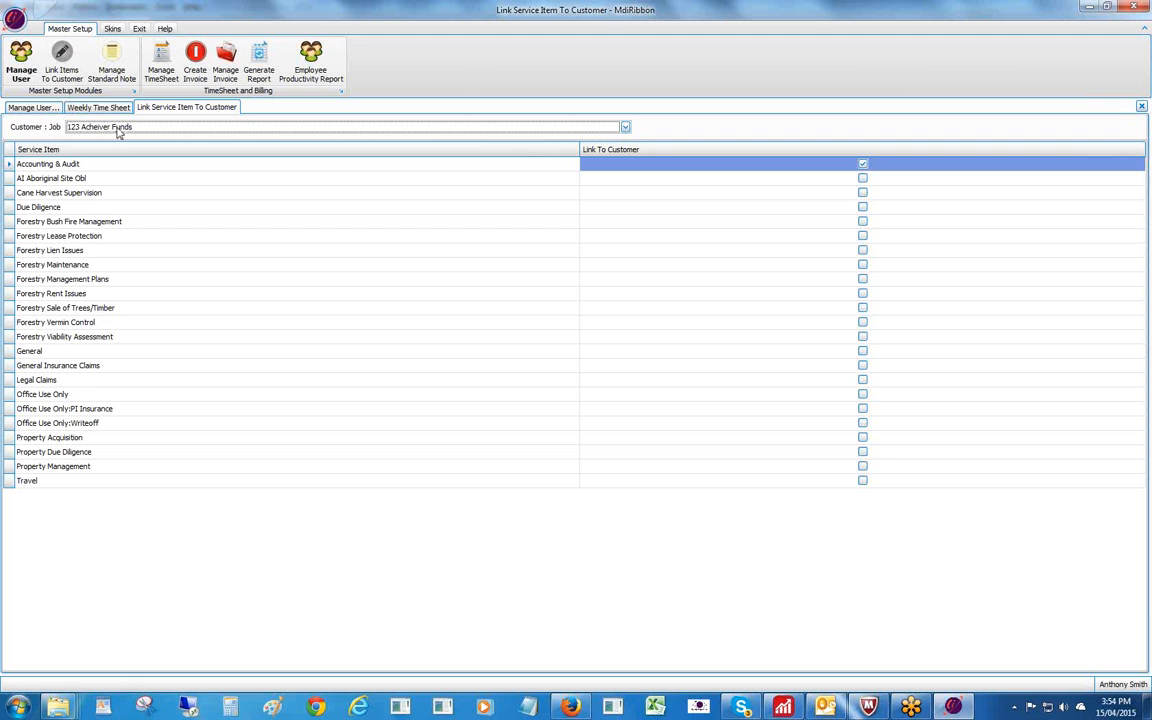
Link AI Aboriginal Site Obl, Cane Harvest Supervision, Due Diligence and Forestry Bush Fire Management to 123 Acheiver Funds.
click(862, 180)
click(862, 193)
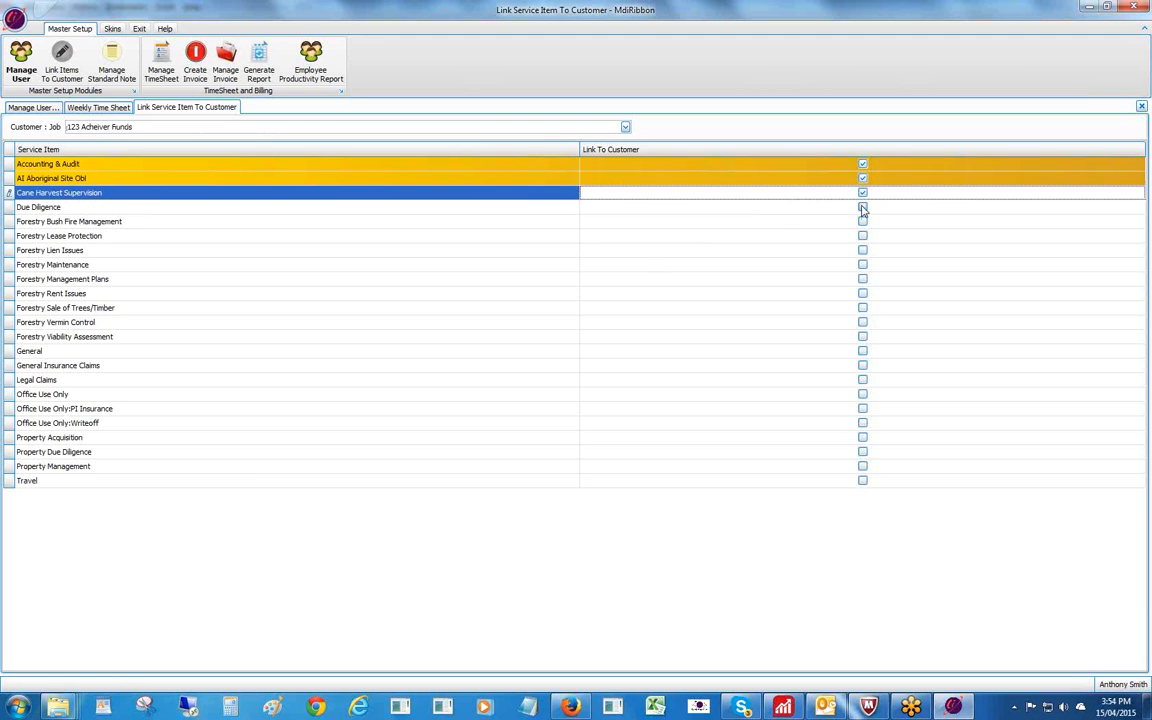
click(862, 207)
click(862, 221)
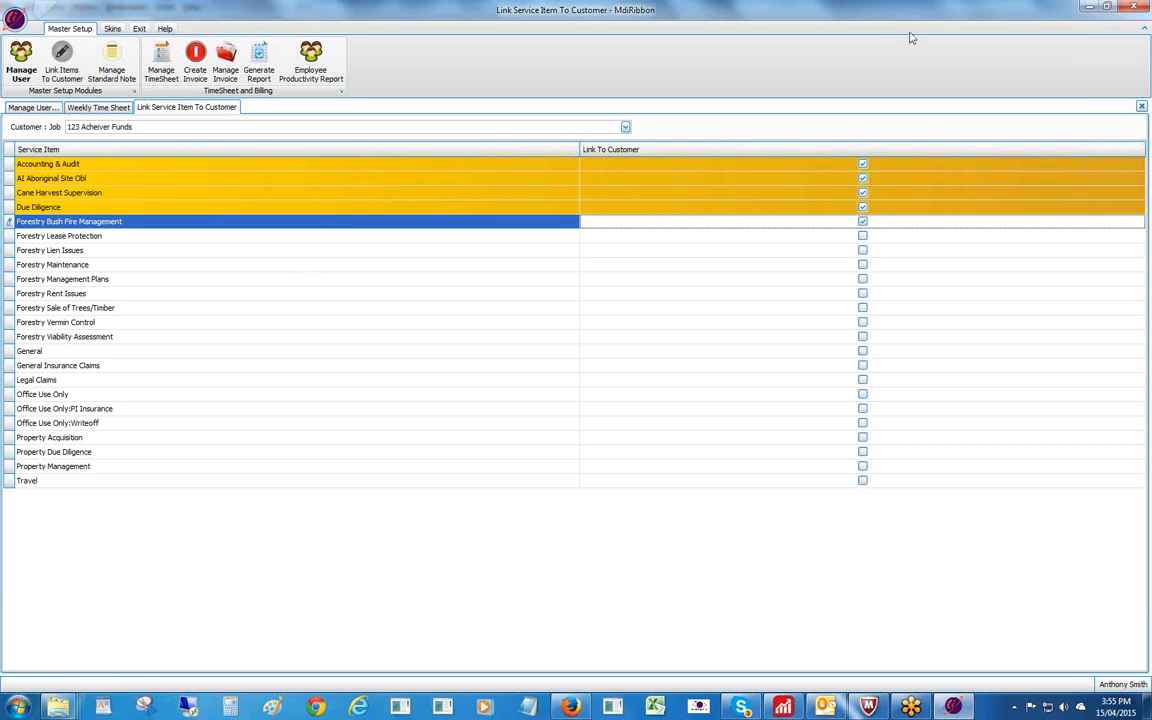
click(1141, 105)
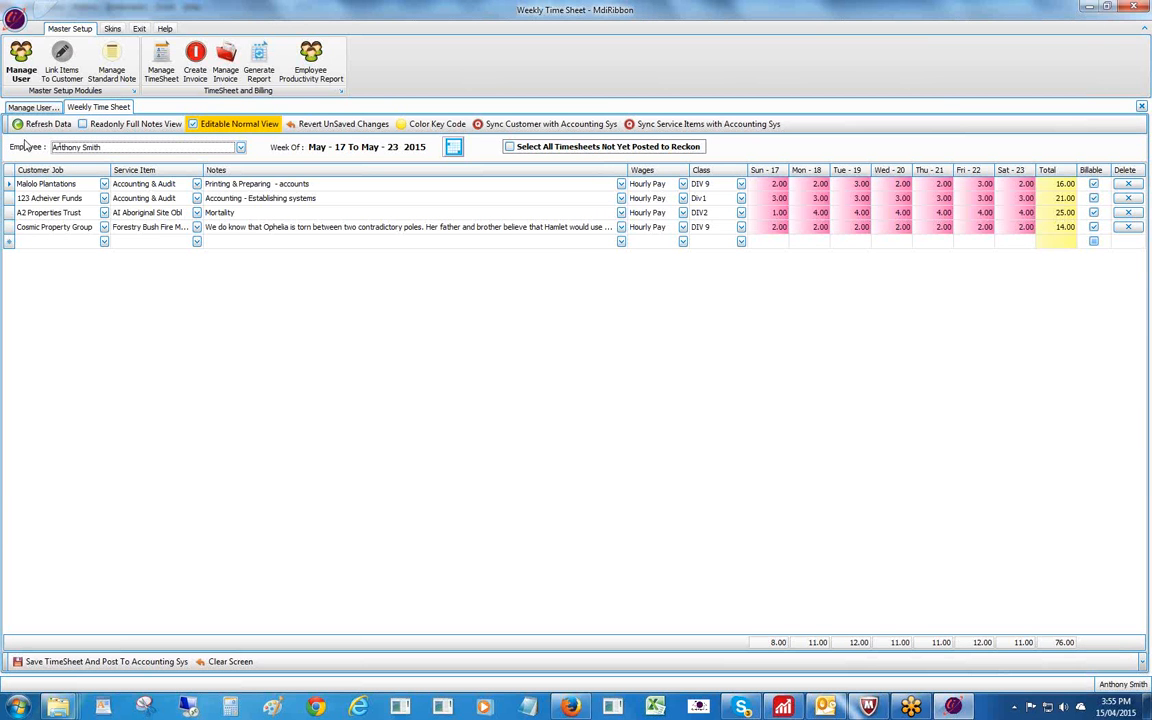
Refresh the timesheet data and start a new row for 123 Acheiver Funds with service item AI Aboriginal Site Obl.
click(22, 127)
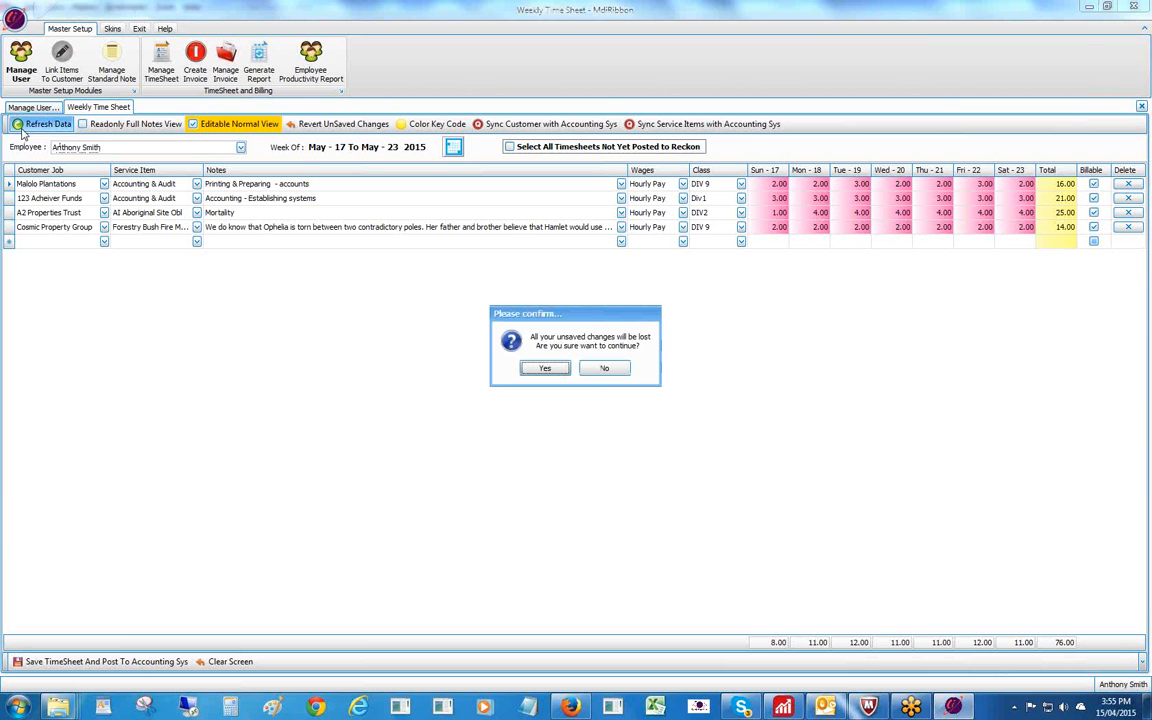
click(544, 370)
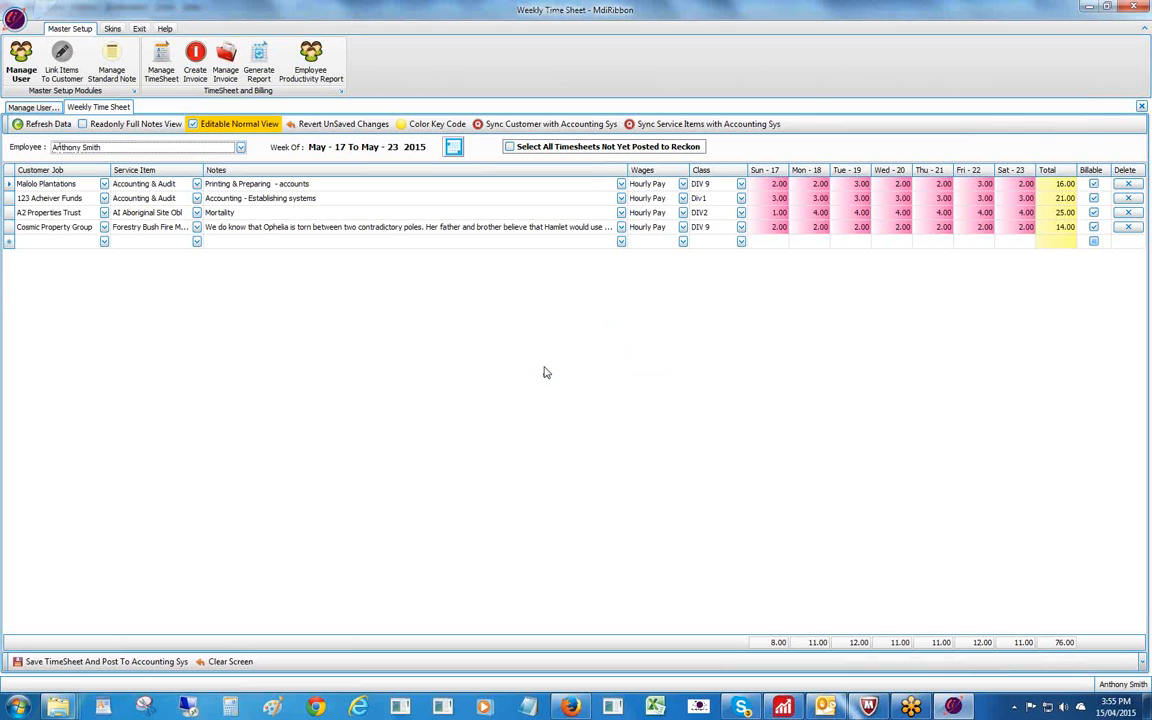
click(103, 243)
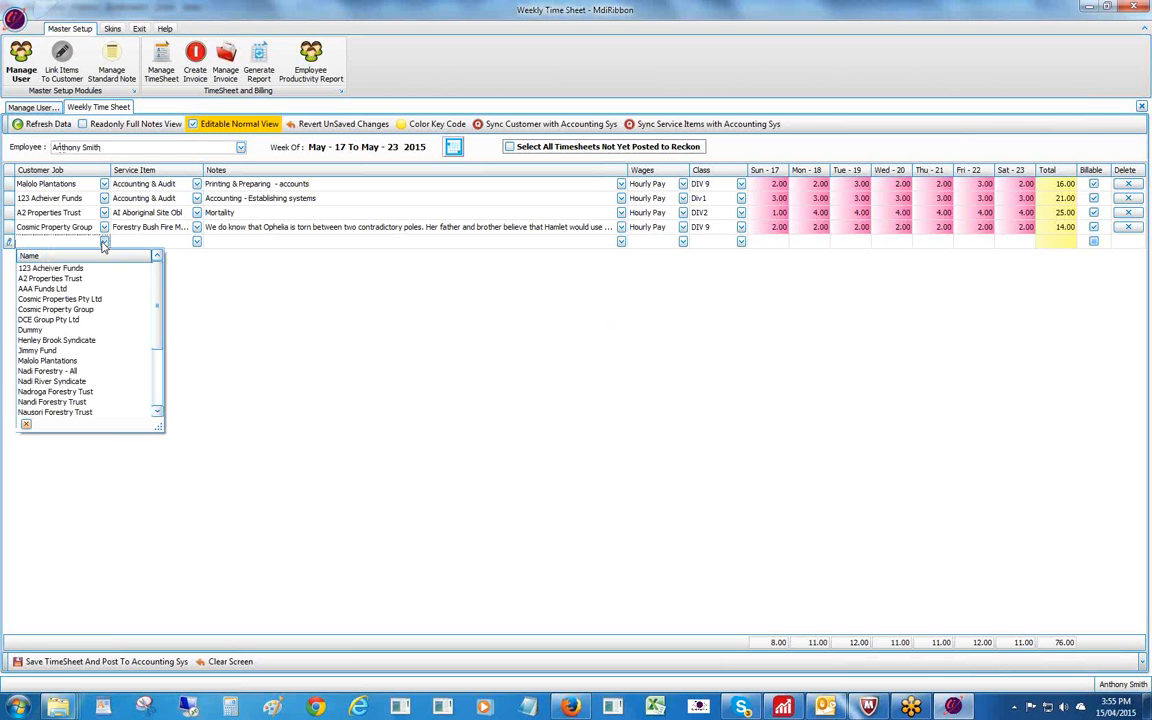
click(50, 268)
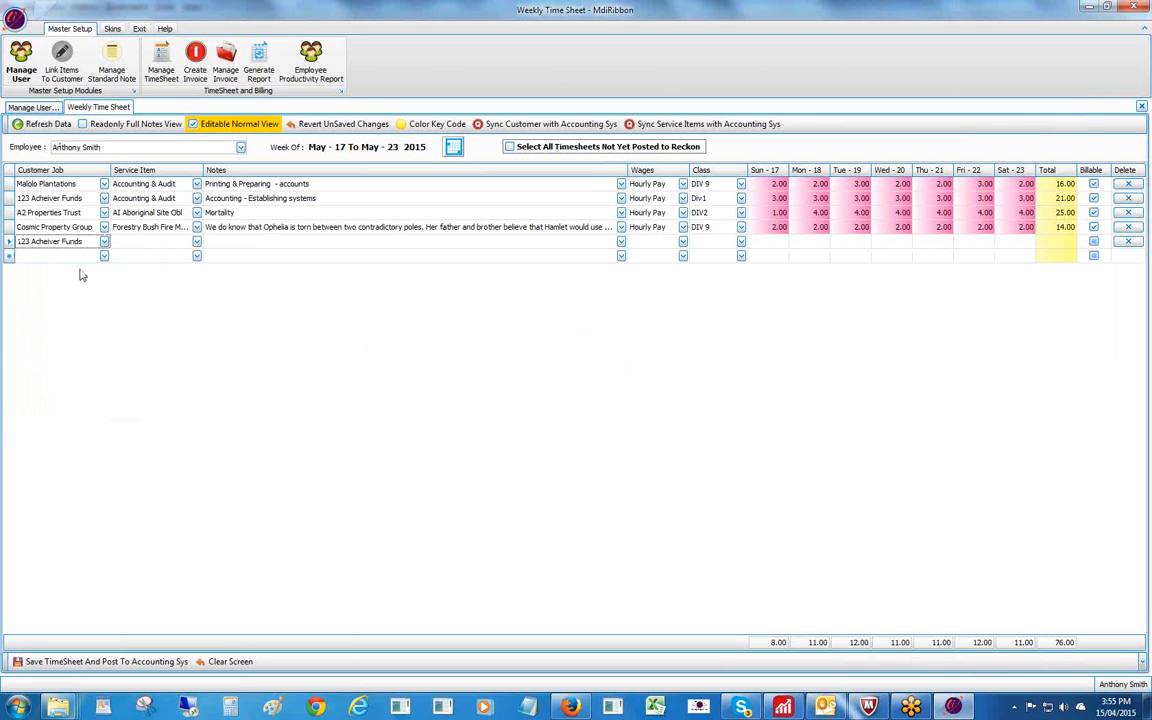
click(197, 243)
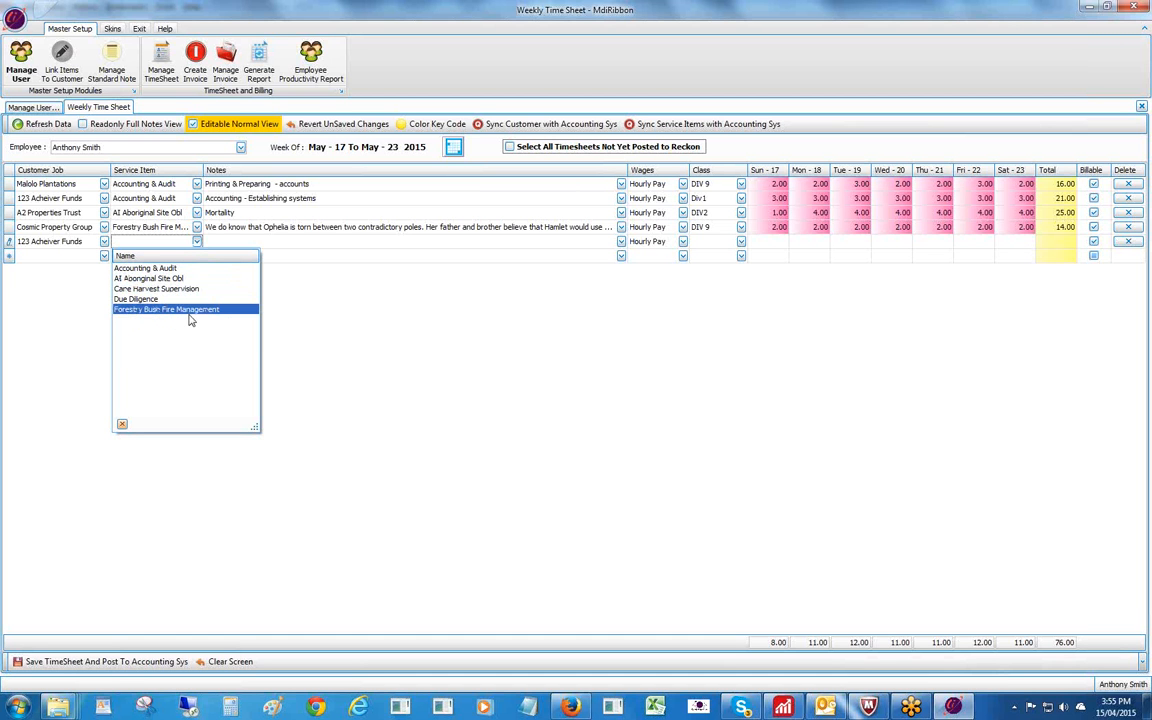
click(155, 281)
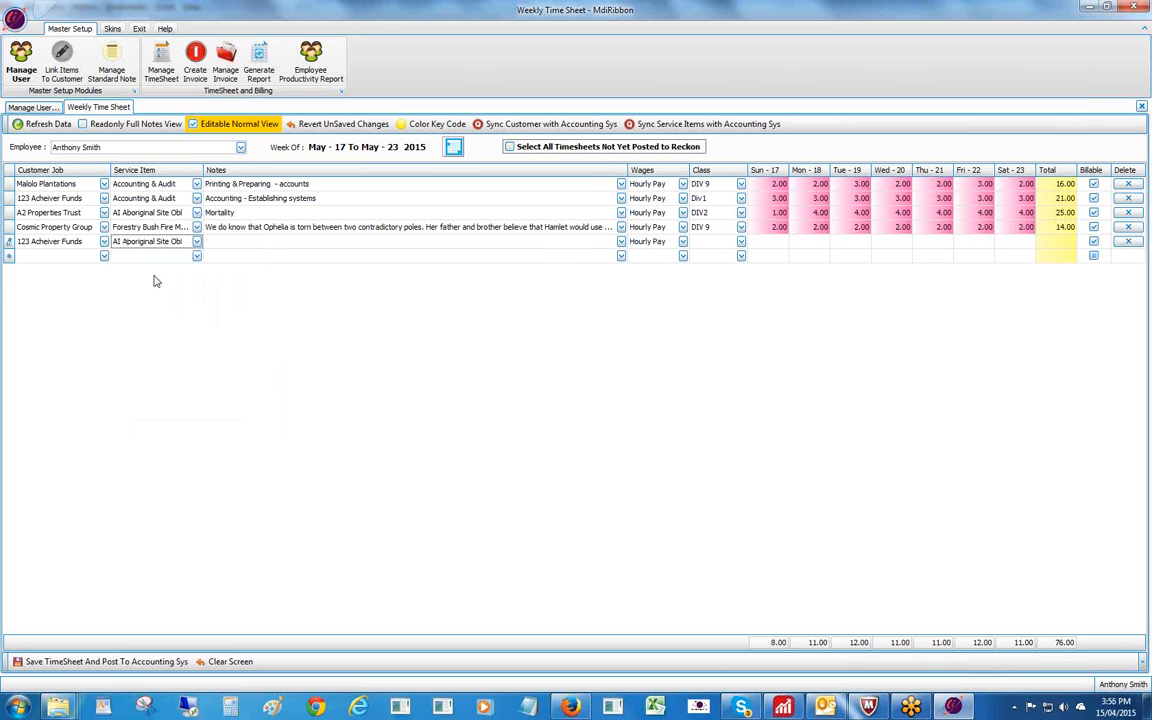
click(251, 243)
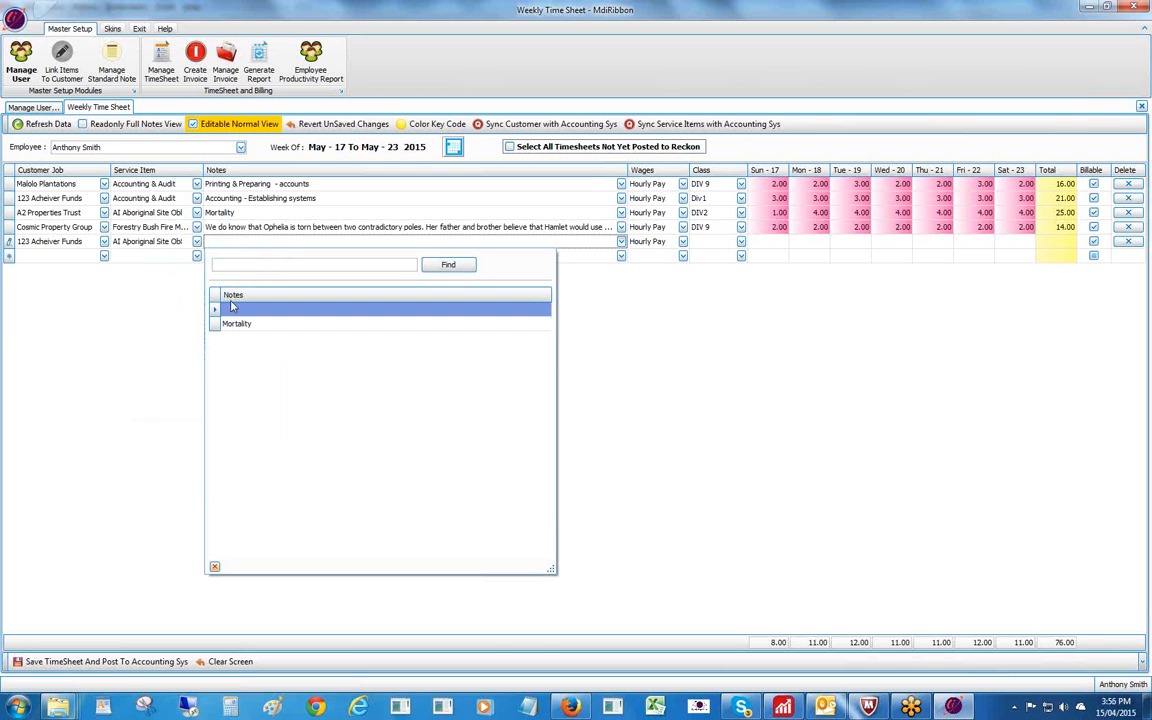
Open the full note editor for the new 123 Acheiver Funds row.
click(228, 325)
mouse_move(227, 334)
double_click(270, 241)
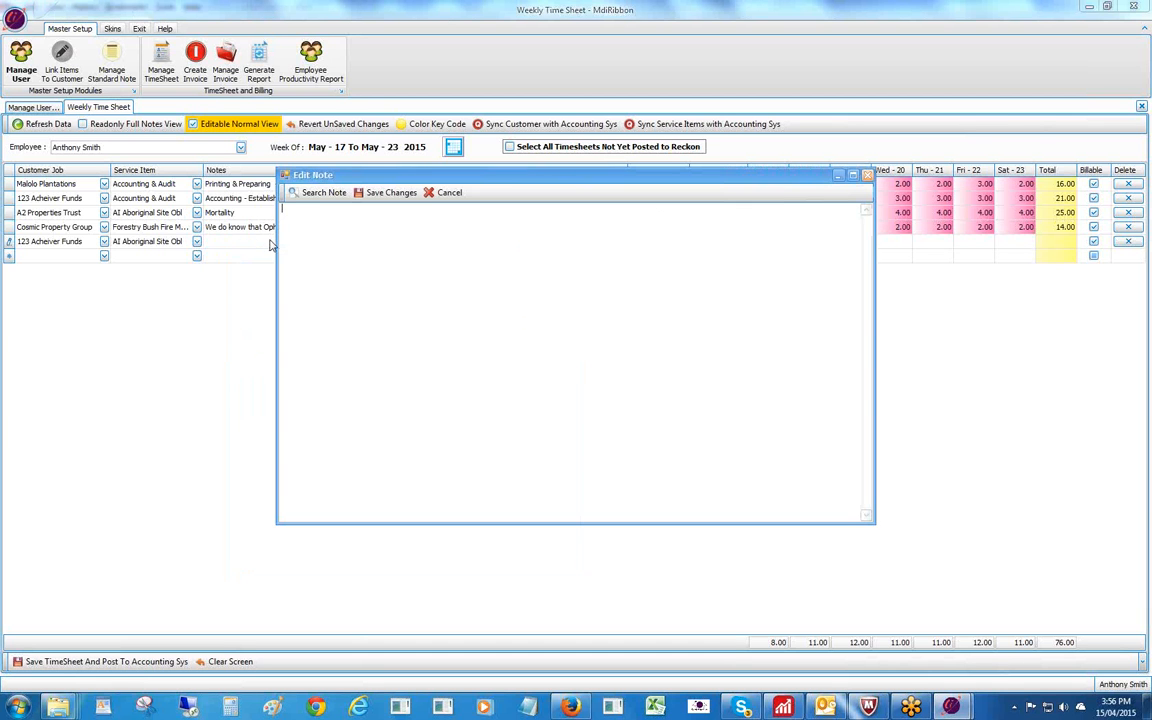
Insert the standard note 'Accounting and costing', append 'and preapre financials', and save the note.
click(313, 195)
click(450, 164)
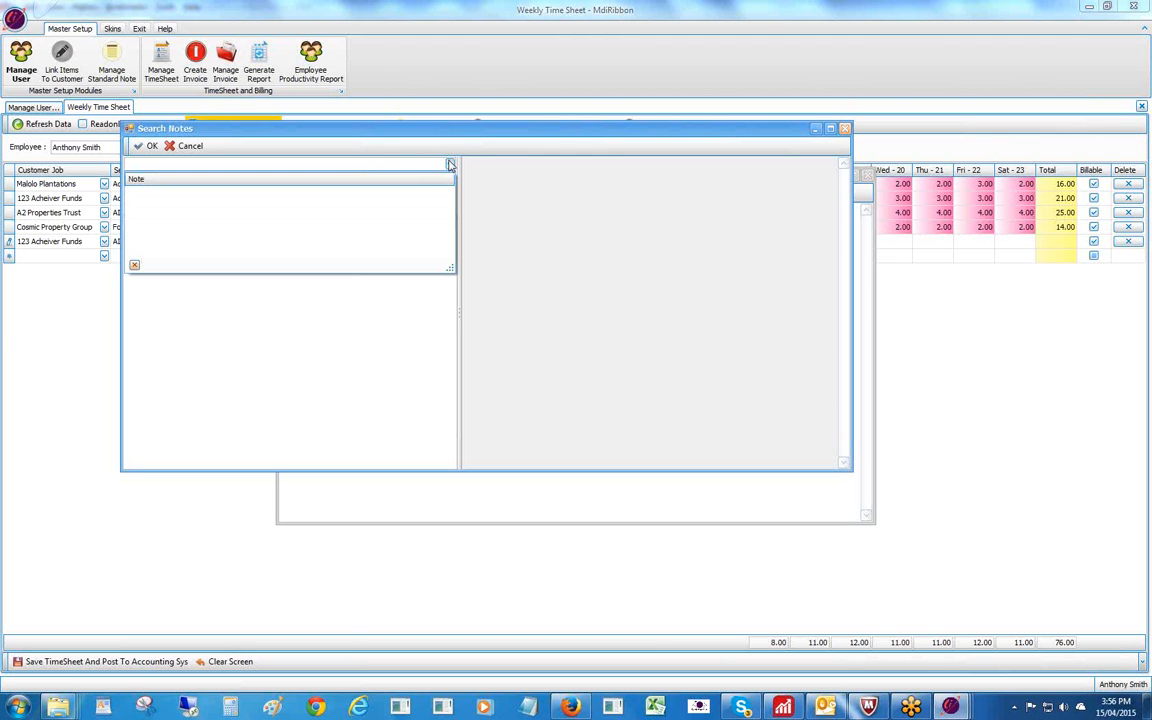
click(450, 164)
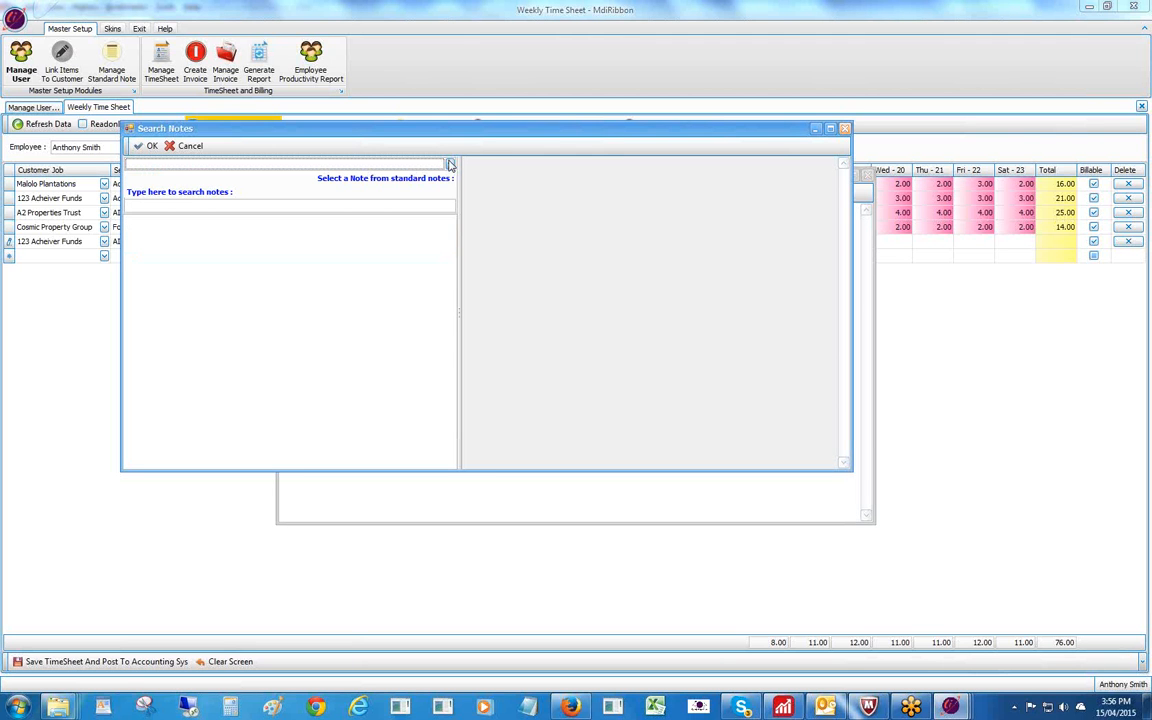
click(303, 204)
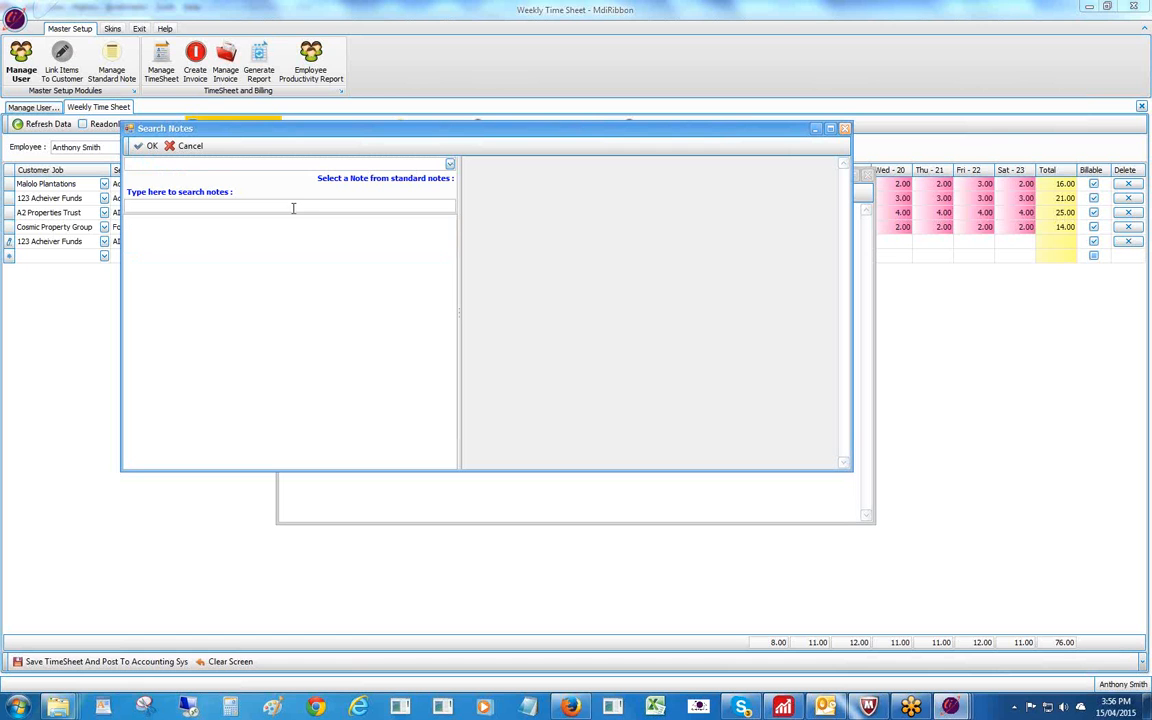
key(Return)
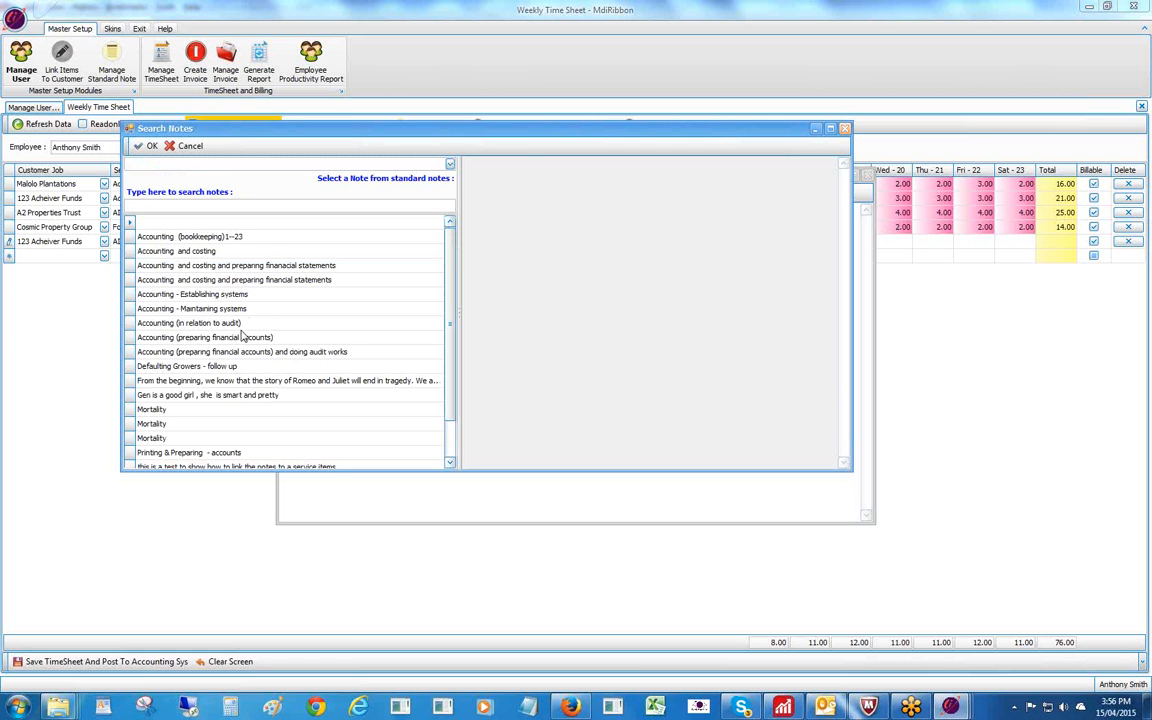
click(131, 252)
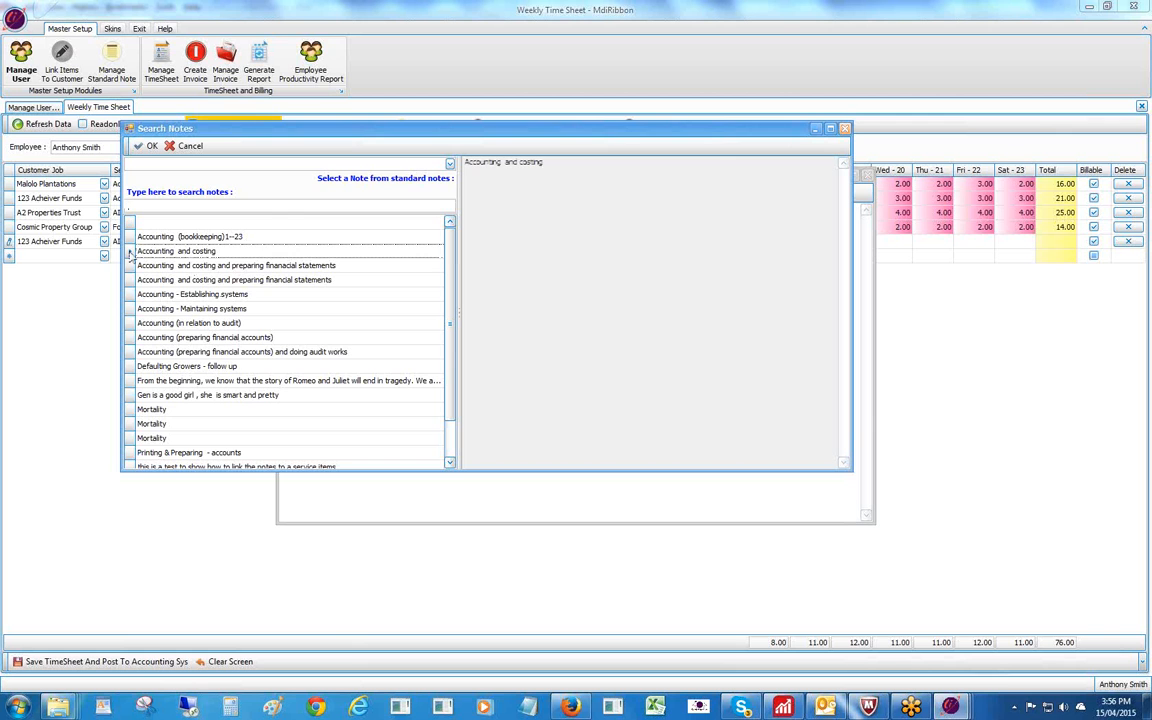
click(140, 146)
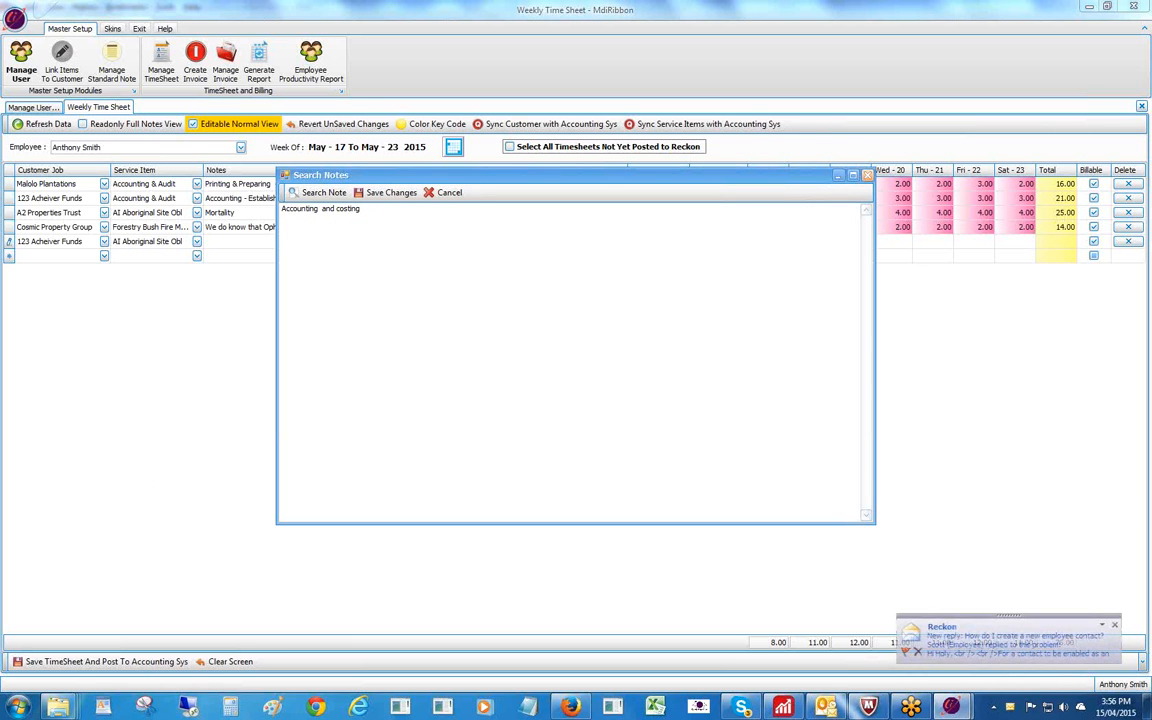
text(and)
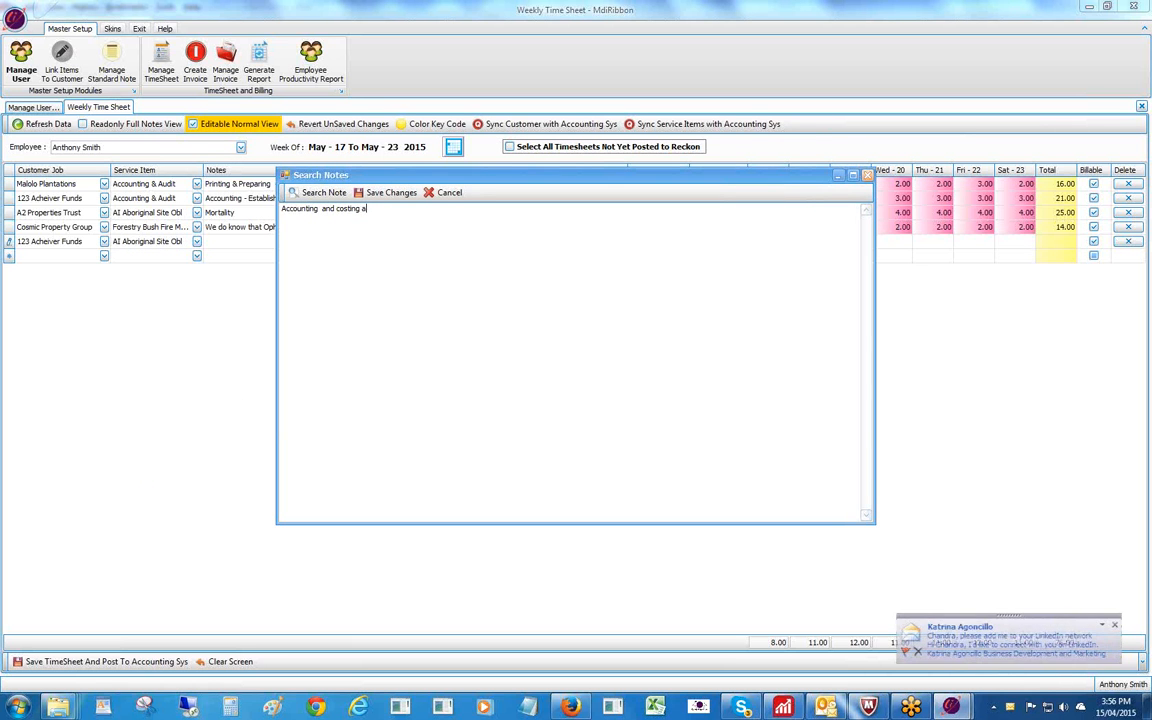
text(preap)
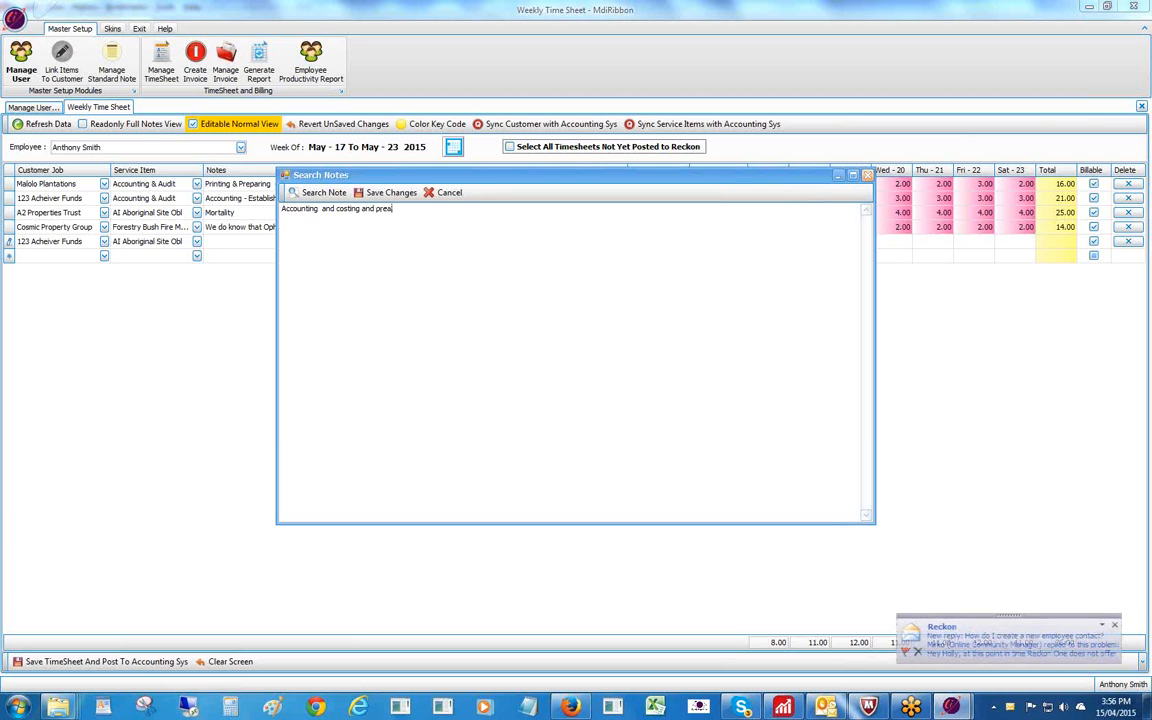
text(re)
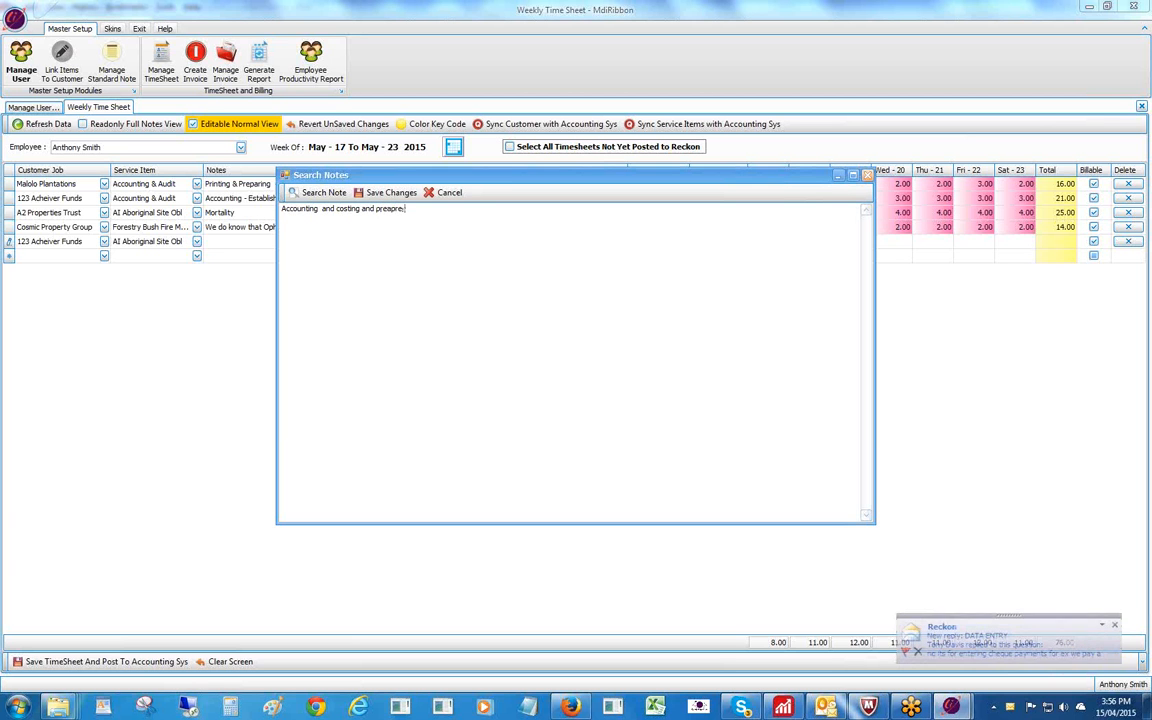
text(.fina)
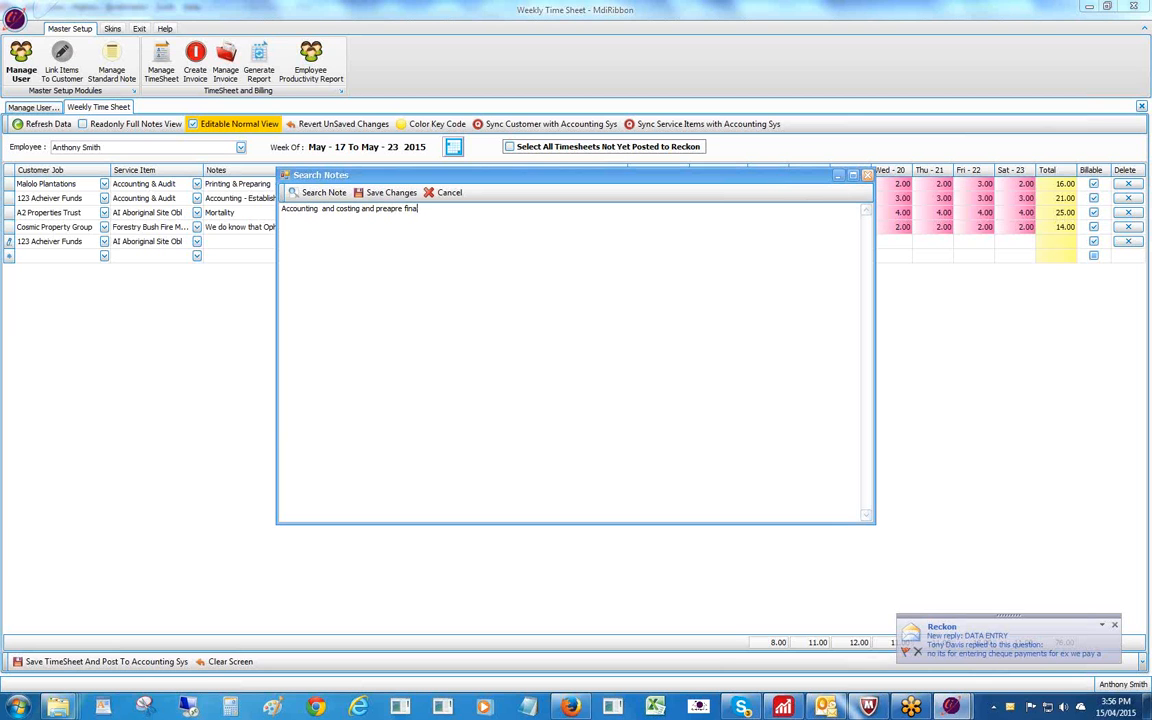
text(n)
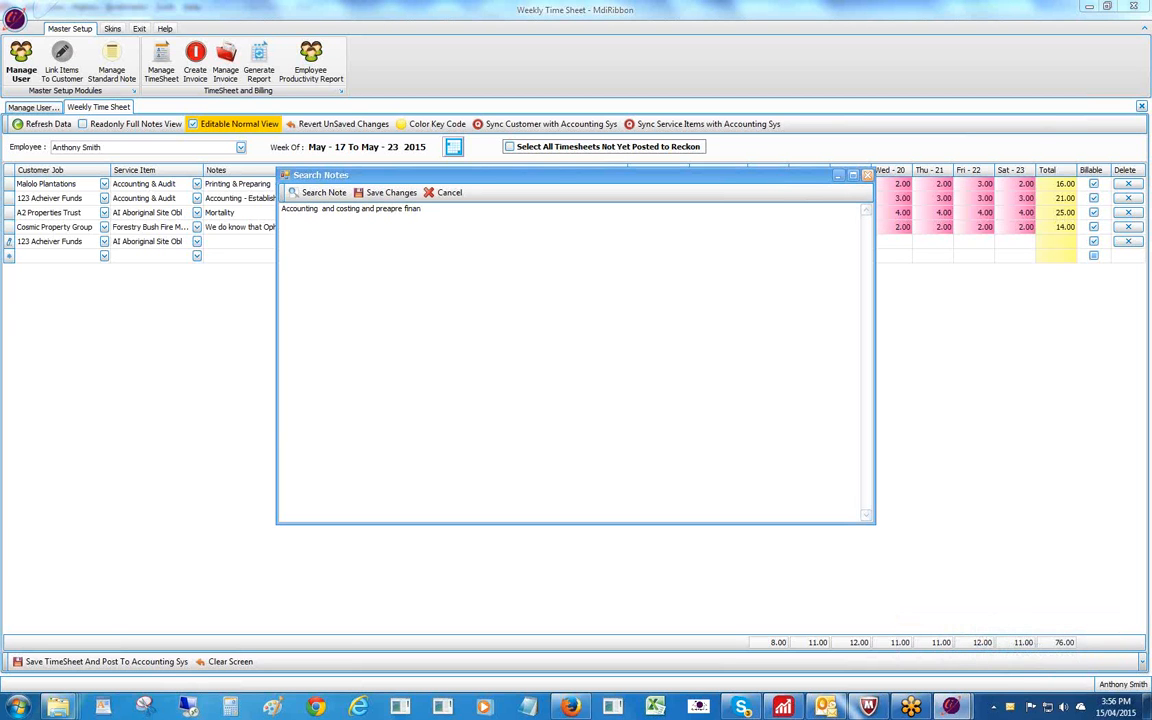
text(cials.)
click(385, 192)
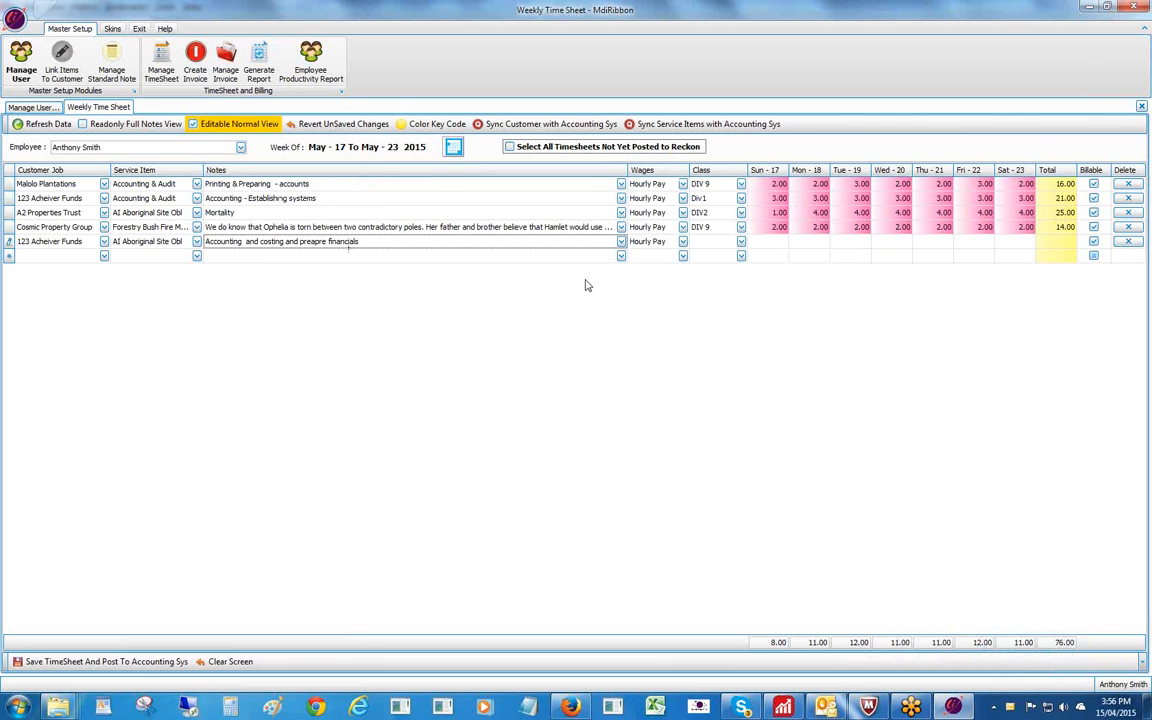
Give the fifth row class Div1.1 and 3 hours each day Sun–Sat, then save and post the timesheet.
click(712, 241)
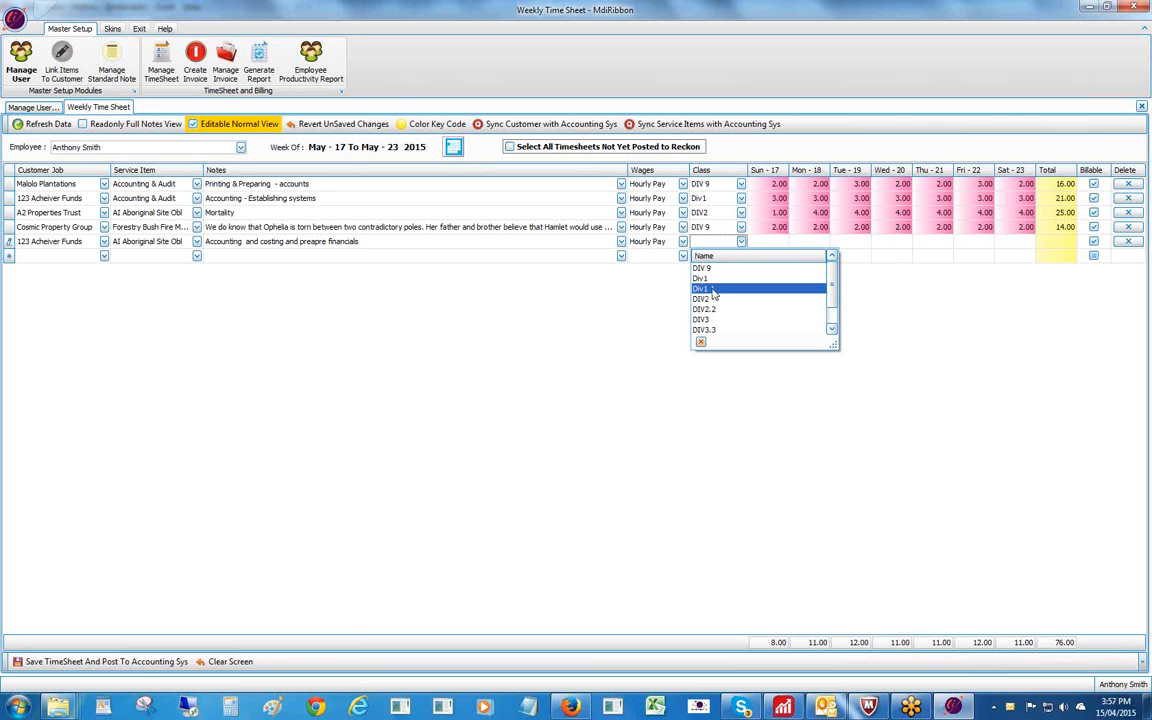
click(716, 288)
click(766, 242)
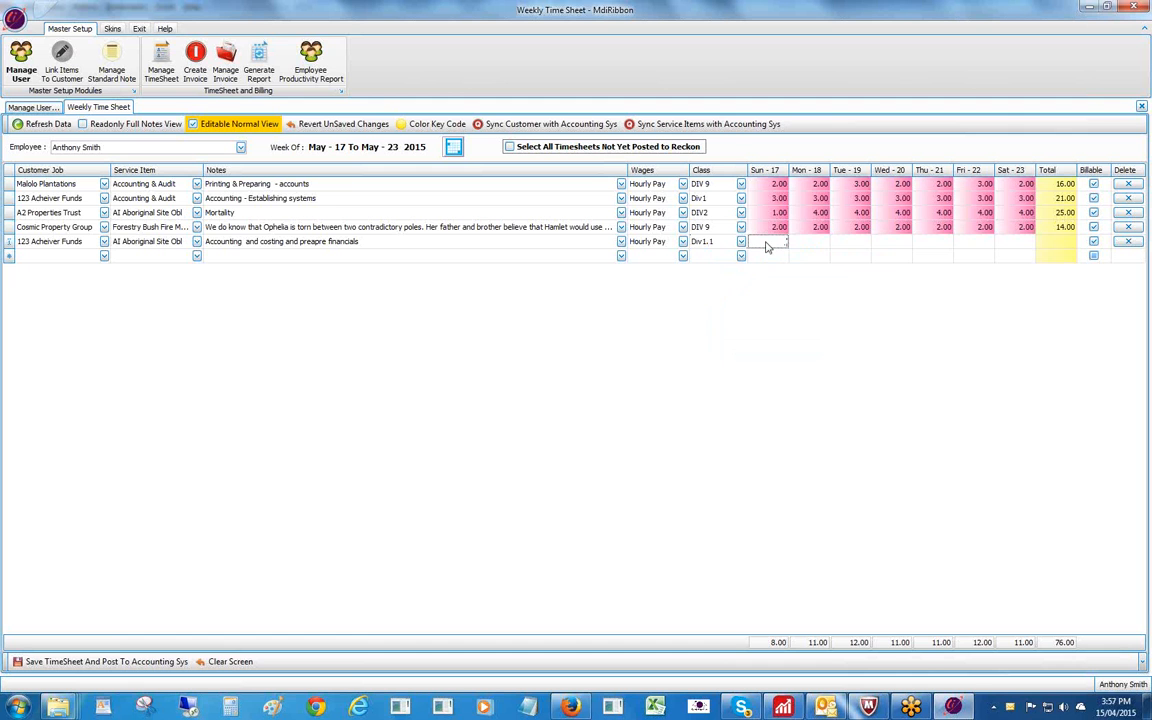
text(3)
key(Tab)
text(3)
key(Tab)
text(3)
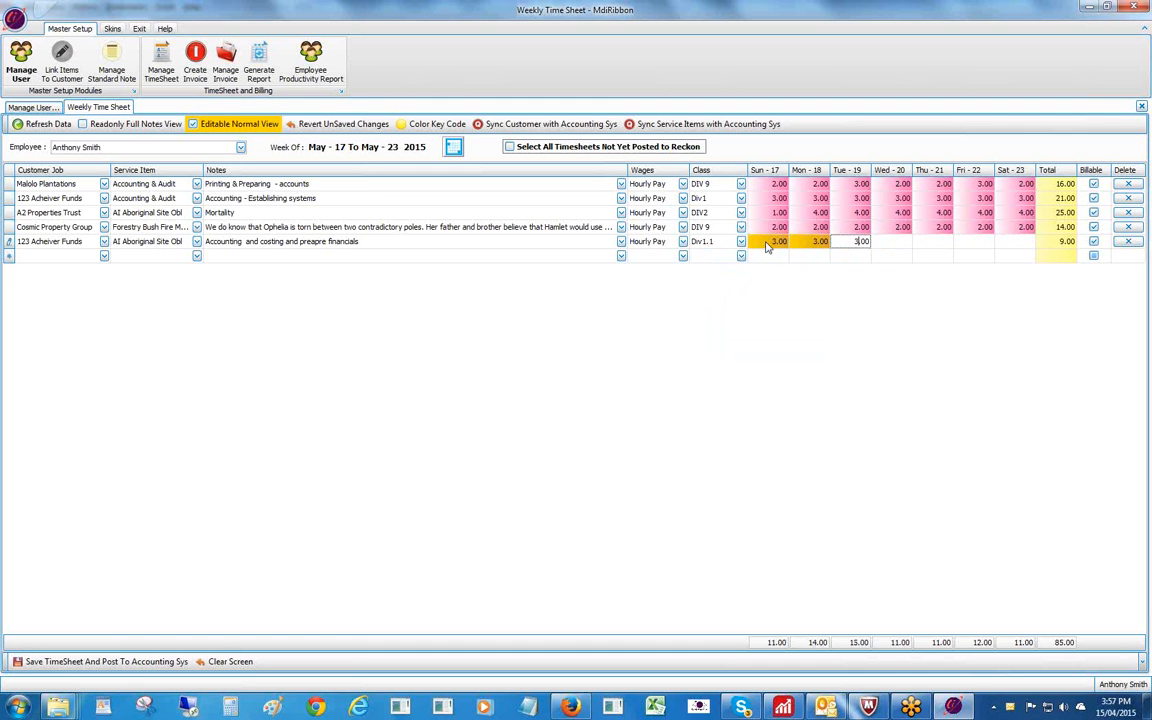
key(Tab)
text(3)
key(Tab)
text(3)
key(Tab)
text(3)
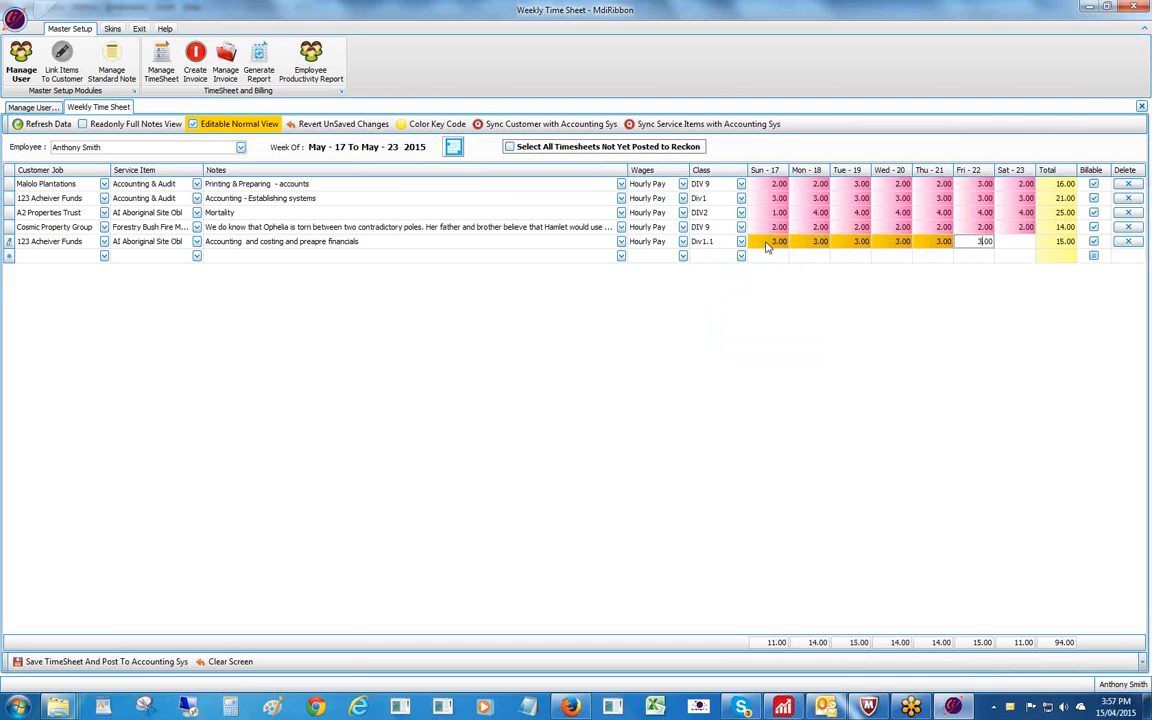
key(Tab)
text(3)
key(Tab)
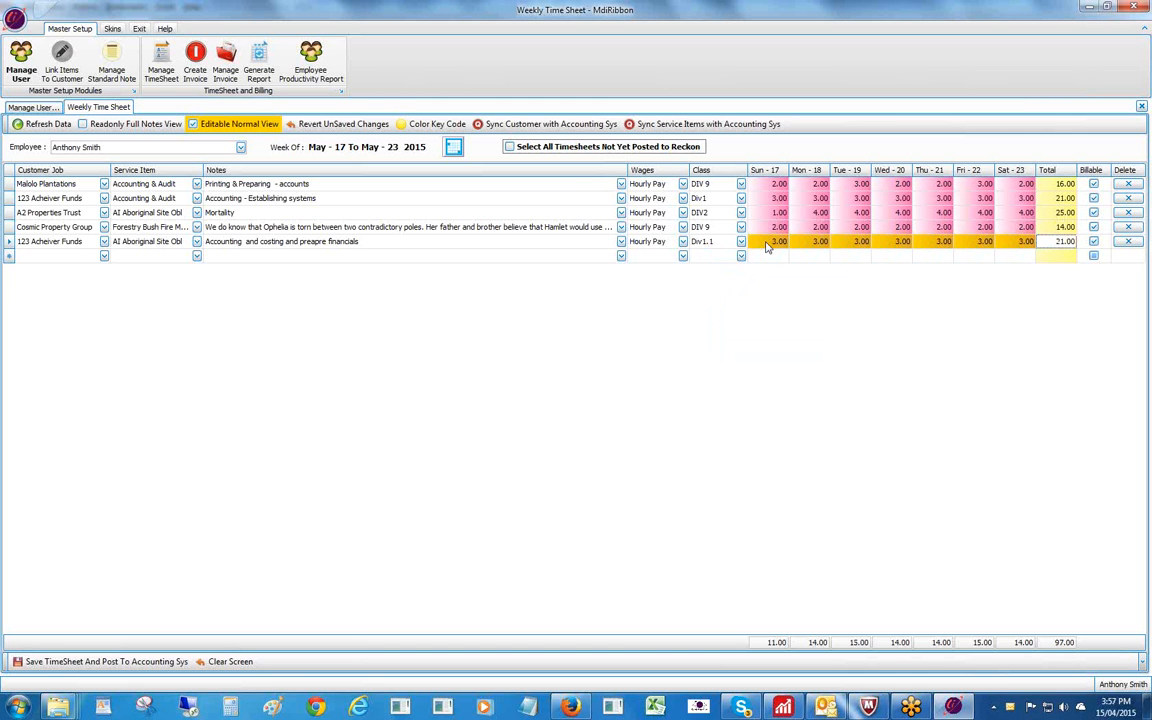
click(104, 663)
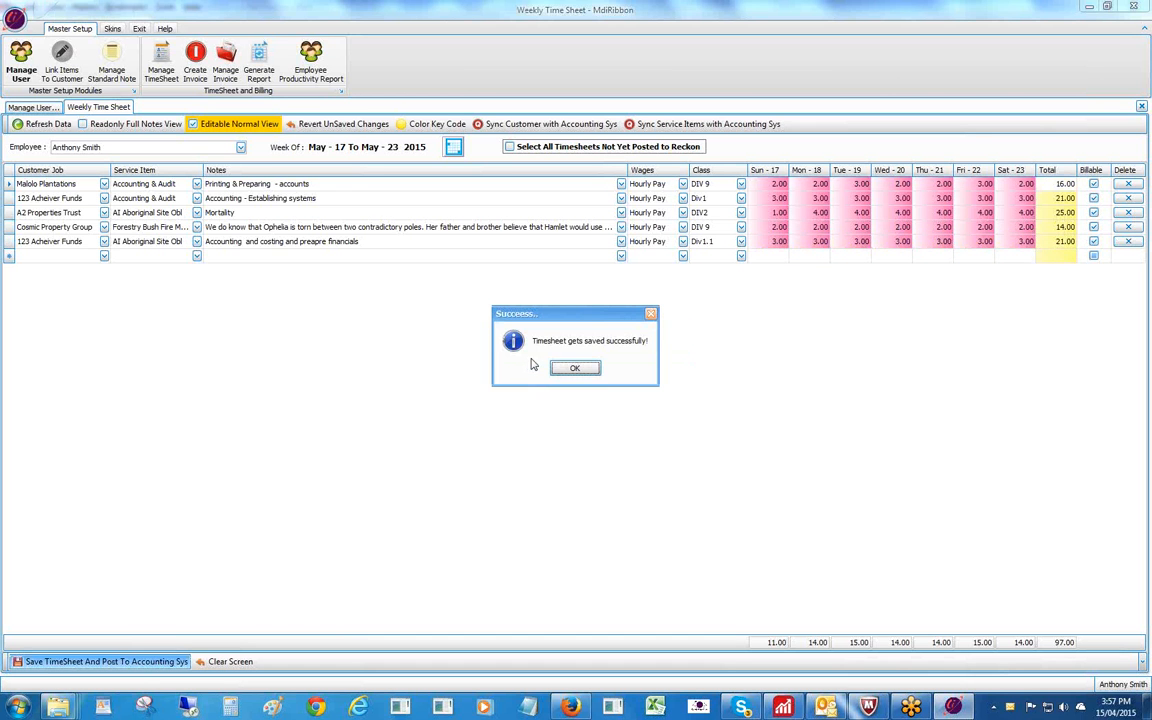
click(562, 369)
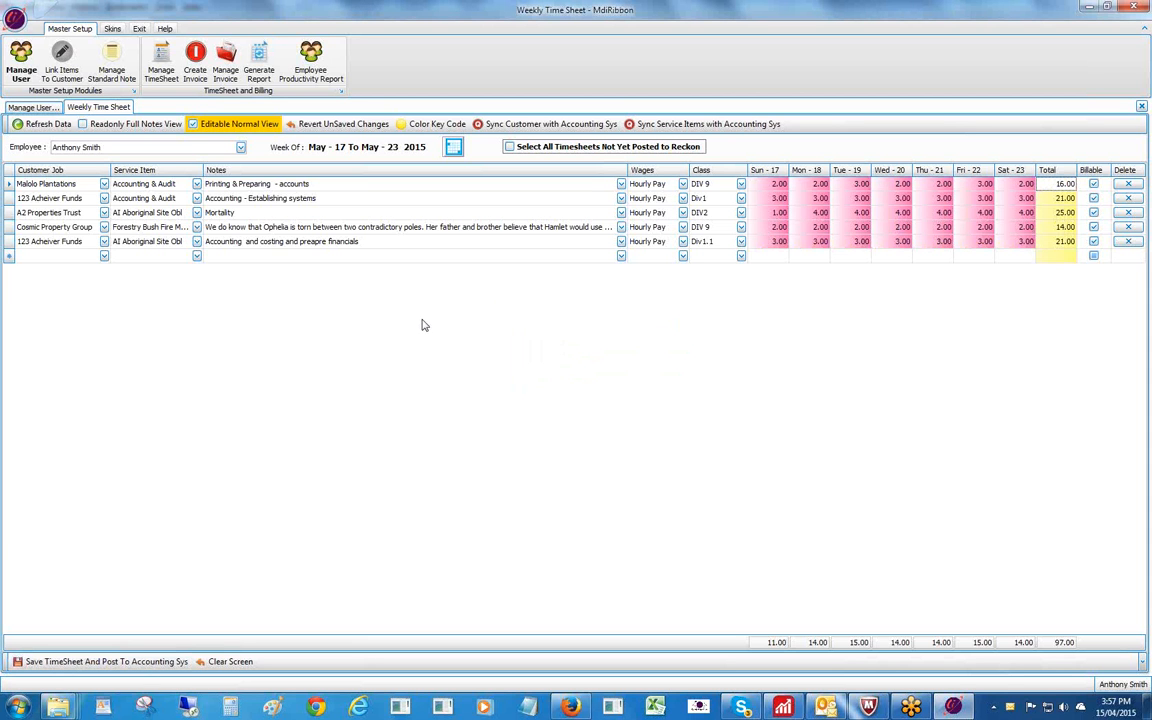